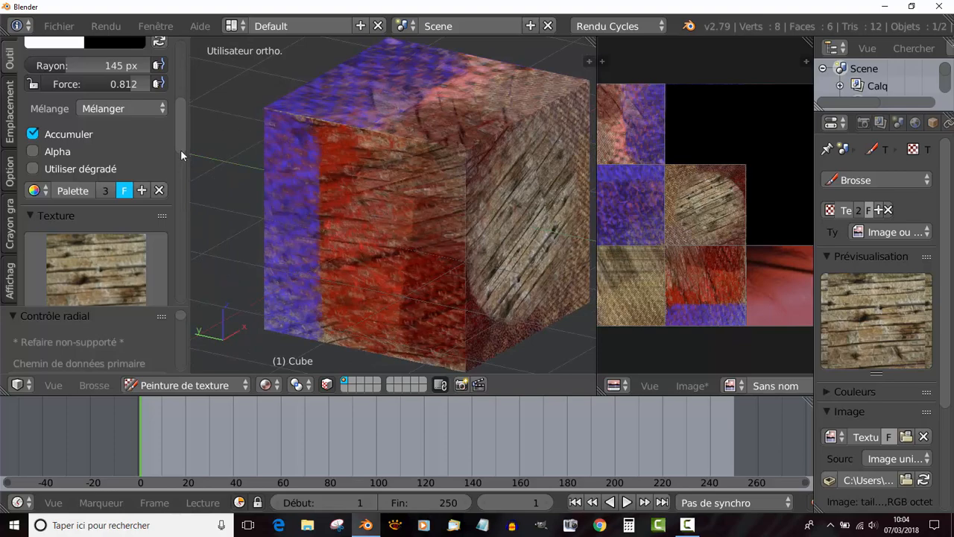
Choose the woven fabric Texture.001 as the brush texture and paint it over the cube's visible faces.
{"action": "mouse_move", "coordinate": [180, 149]}
{"action": "left_mouse_down"}
{"action": "mouse_move", "coordinate": [183, 115]}
{"action": "mouse_move", "coordinate": [186, 163]}
{"action": "left_mouse_up"}
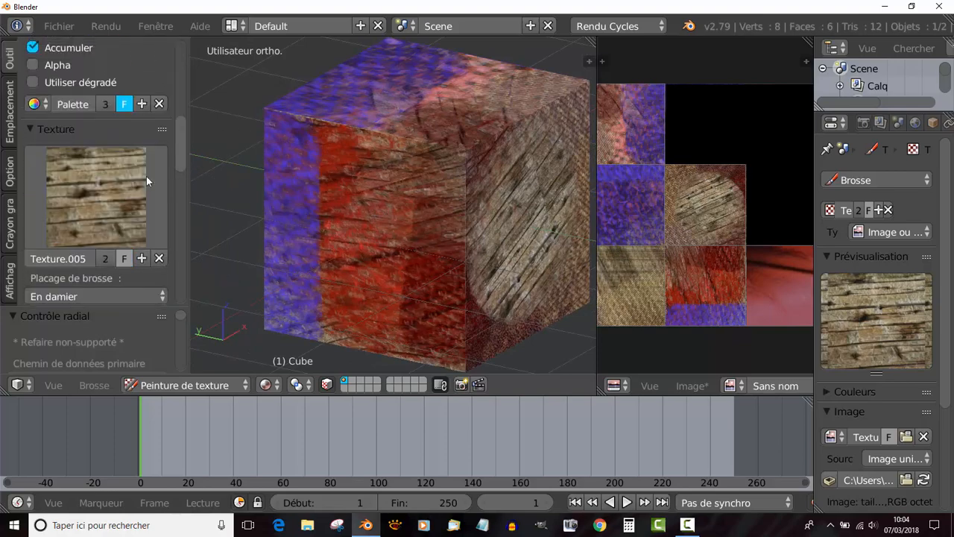
{"action": "left_click", "coordinate": [74, 194]}
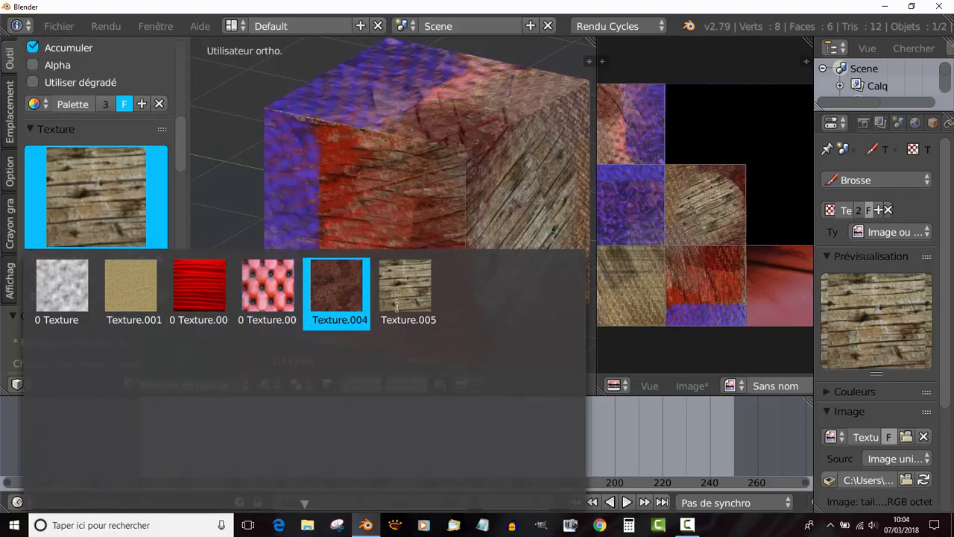
{"action": "left_click", "coordinate": [131, 285]}
{"action": "scroll", "coordinate": [362, 224], "scroll_direction": "down", "scroll_amount": 2}
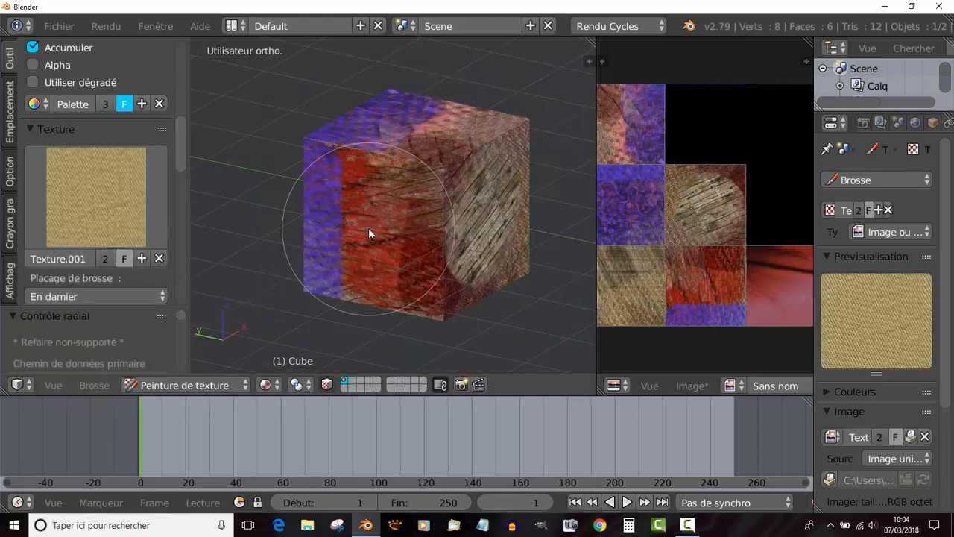
{"action": "left_click_drag", "start_coordinate": [383, 220], "coordinate": [417, 211]}
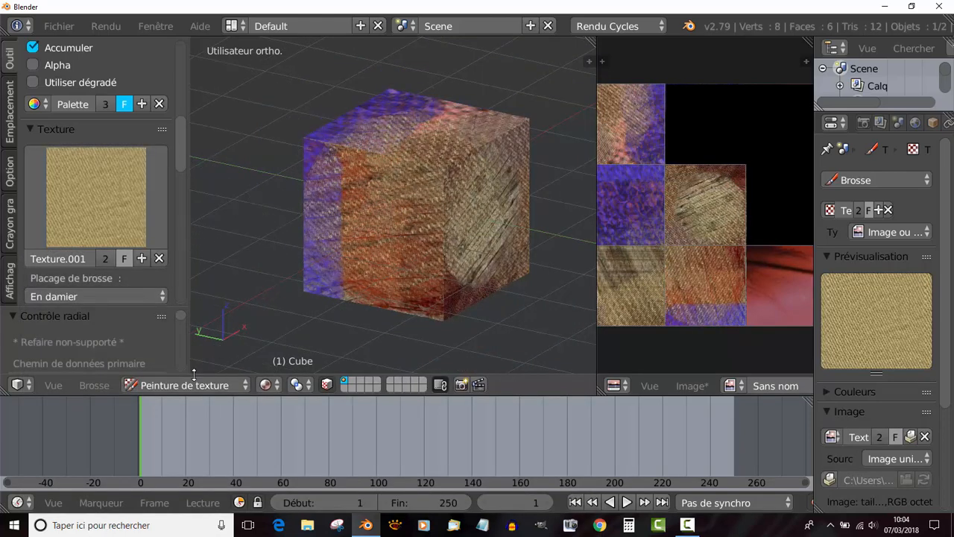
{"action": "mouse_move", "coordinate": [355, 272]}
{"action": "left_mouse_down"}
{"action": "mouse_move", "coordinate": [405, 222]}
{"action": "mouse_move", "coordinate": [412, 267]}
{"action": "mouse_move", "coordinate": [460, 273]}
{"action": "mouse_move", "coordinate": [496, 202]}
{"action": "mouse_move", "coordinate": [443, 215]}
{"action": "mouse_move", "coordinate": [353, 189]}
{"action": "mouse_move", "coordinate": [330, 232]}
{"action": "mouse_move", "coordinate": [331, 271]}
{"action": "mouse_move", "coordinate": [321, 266]}
{"action": "mouse_move", "coordinate": [321, 184]}
{"action": "mouse_move", "coordinate": [397, 211]}
{"action": "mouse_move", "coordinate": [327, 204]}
{"action": "mouse_move", "coordinate": [323, 246]}
{"action": "mouse_move", "coordinate": [364, 282]}
{"action": "mouse_move", "coordinate": [315, 180]}
{"action": "mouse_move", "coordinate": [315, 207]}
{"action": "mouse_move", "coordinate": [385, 271]}
{"action": "mouse_move", "coordinate": [449, 295]}
{"action": "mouse_move", "coordinate": [501, 284]}
{"action": "mouse_move", "coordinate": [479, 278]}
{"action": "left_mouse_up"}
{"action": "mouse_move", "coordinate": [179, 147]}
{"action": "left_mouse_down"}
{"action": "mouse_move", "coordinate": [177, 181]}
{"action": "mouse_move", "coordinate": [190, 68]}
{"action": "left_mouse_up"}
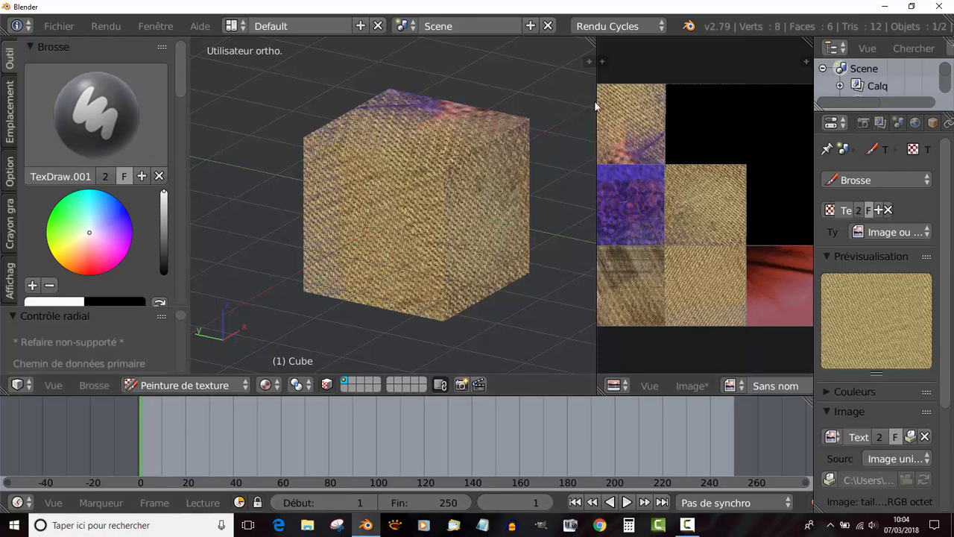
Widen the image editor beside the 3D view and paint the same fabric texture over the cube's remaining wood and purple areas.
{"action": "left_click_drag", "start_coordinate": [590, 131], "coordinate": [507, 164]}
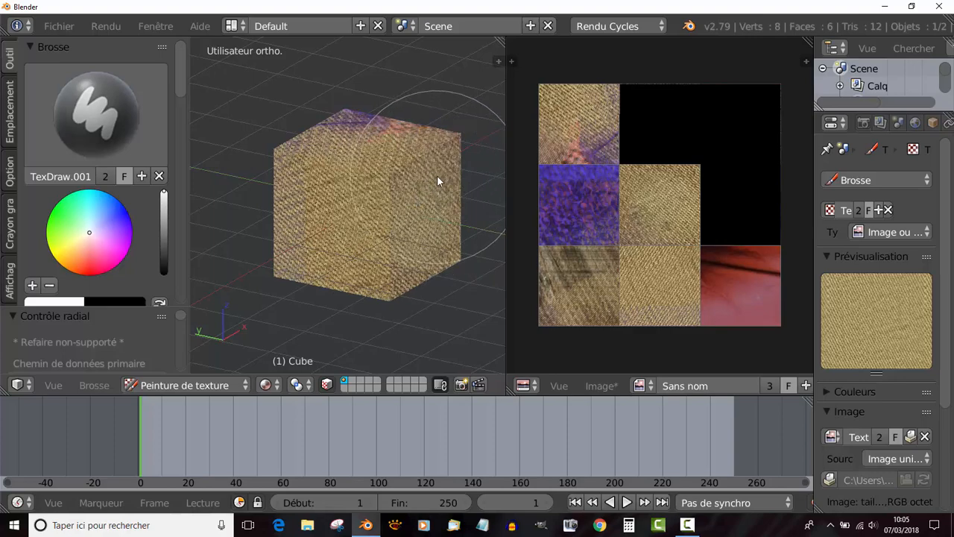
{"action": "mouse_move", "coordinate": [402, 206]}
{"action": "middle_mouse_down"}
{"action": "mouse_move", "coordinate": [320, 260]}
{"action": "mouse_move", "coordinate": [277, 191]}
{"action": "mouse_move", "coordinate": [392, 233]}
{"action": "middle_mouse_up"}
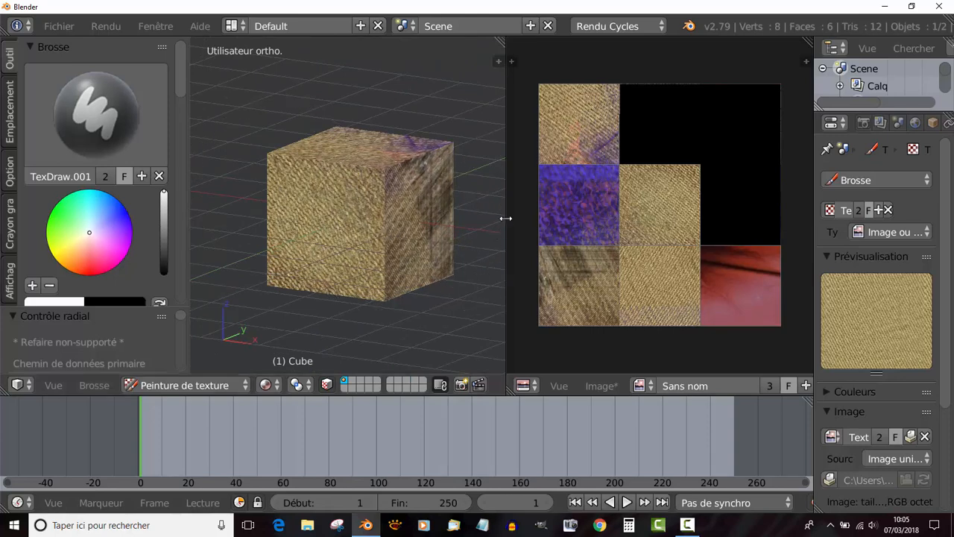
{"action": "left_click_drag", "start_coordinate": [506, 219], "coordinate": [451, 224]}
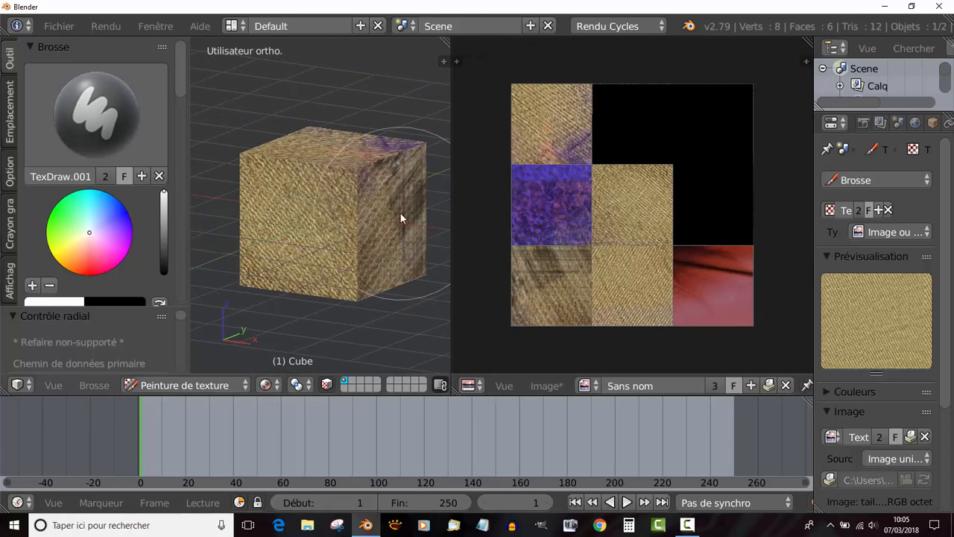
{"action": "mouse_move", "coordinate": [386, 224]}
{"action": "left_mouse_down"}
{"action": "mouse_move", "coordinate": [395, 209]}
{"action": "mouse_move", "coordinate": [380, 187]}
{"action": "mouse_move", "coordinate": [380, 227]}
{"action": "left_mouse_up"}
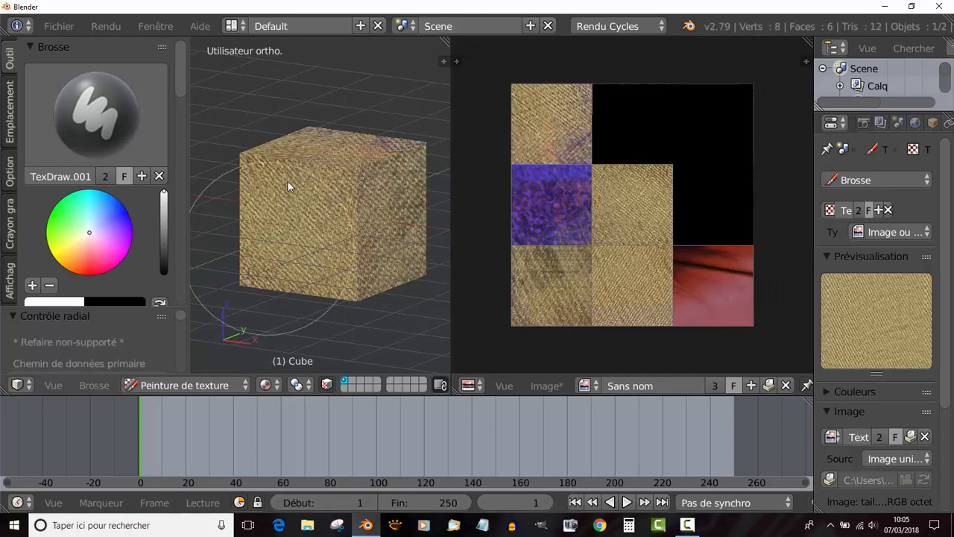
{"action": "left_click_drag", "start_coordinate": [380, 189], "coordinate": [381, 195]}
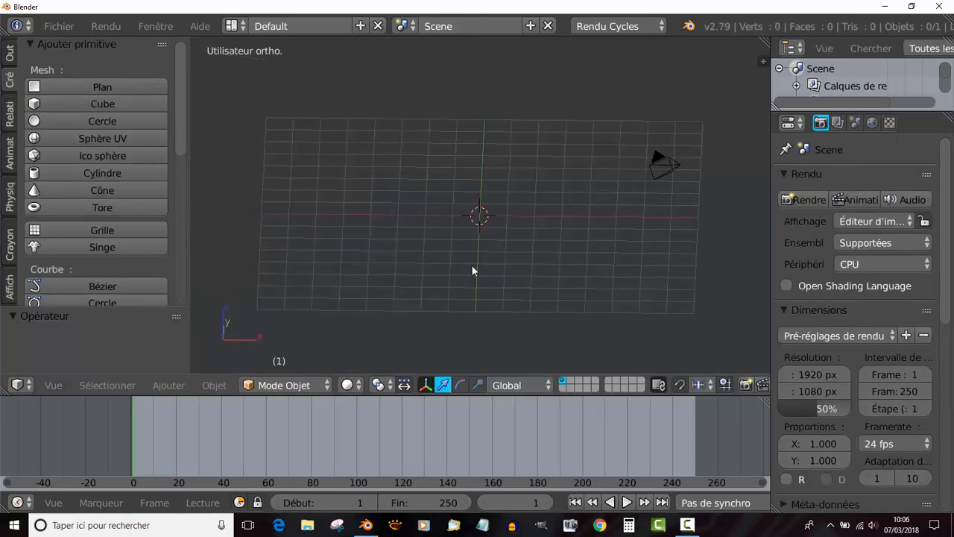
Add a cube to the empty scene and open a UV/Image Editor area beside its front view.
{"action": "left_click", "coordinate": [71, 101]}
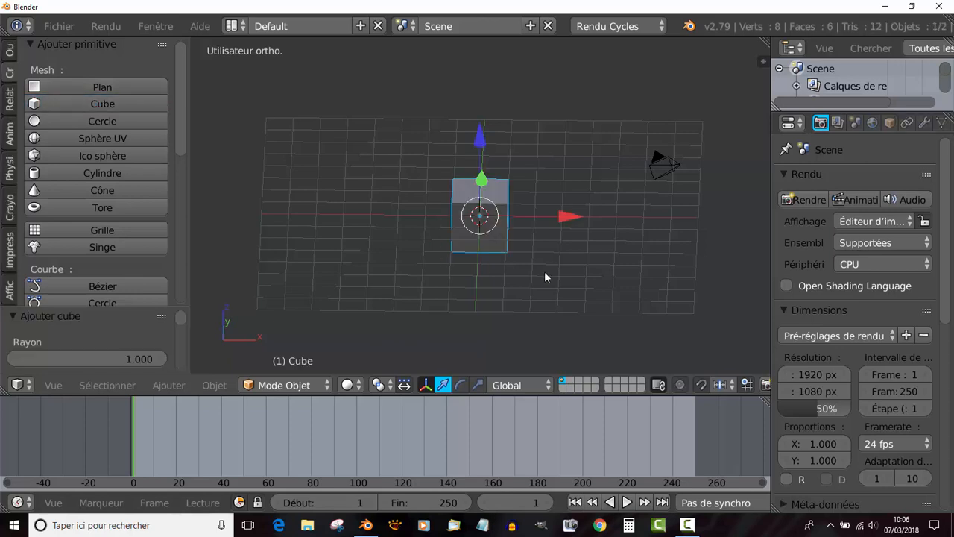
{"action": "key", "text": "KP_1"}
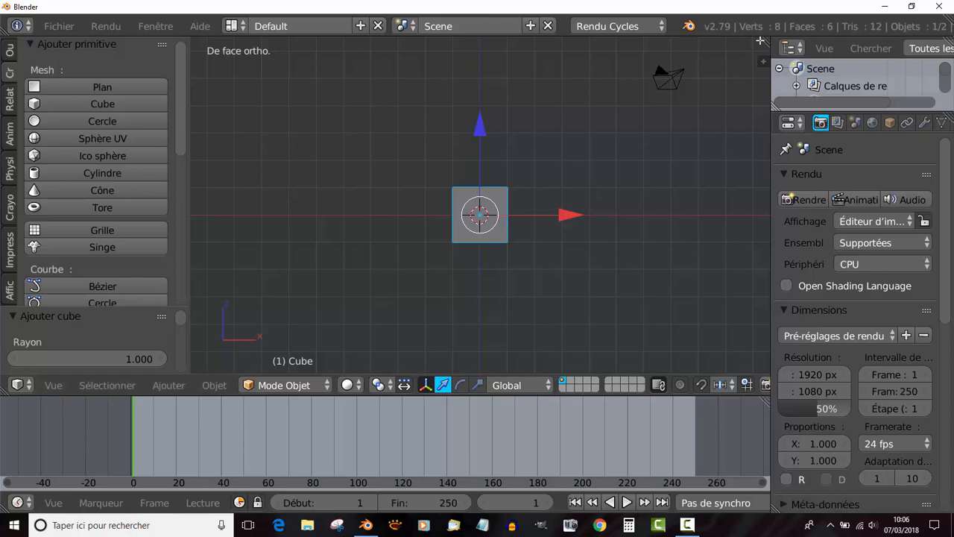
{"action": "left_click_drag", "start_coordinate": [762, 42], "coordinate": [474, 113]}
{"action": "scroll", "coordinate": [318, 257], "scroll_direction": "up", "scroll_amount": 4}
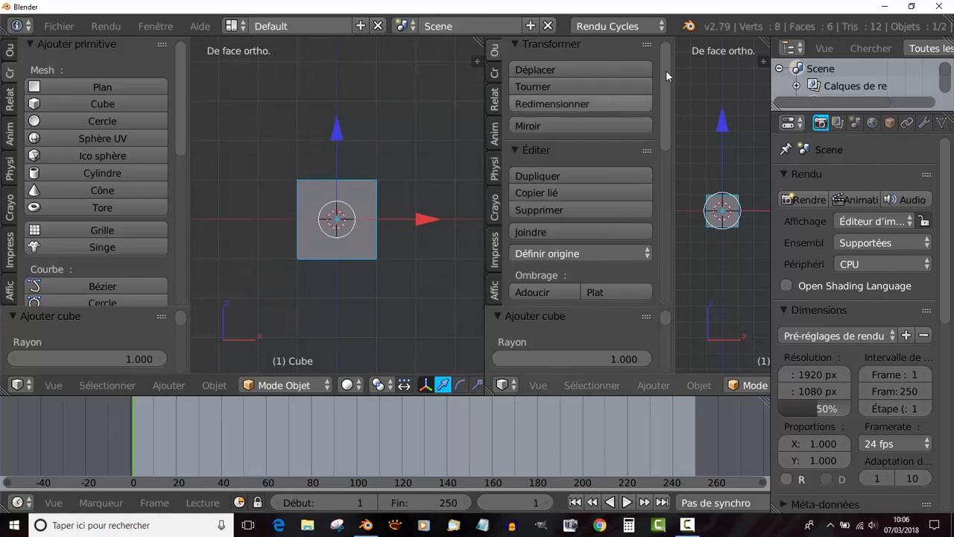
{"action": "left_click", "coordinate": [503, 385]}
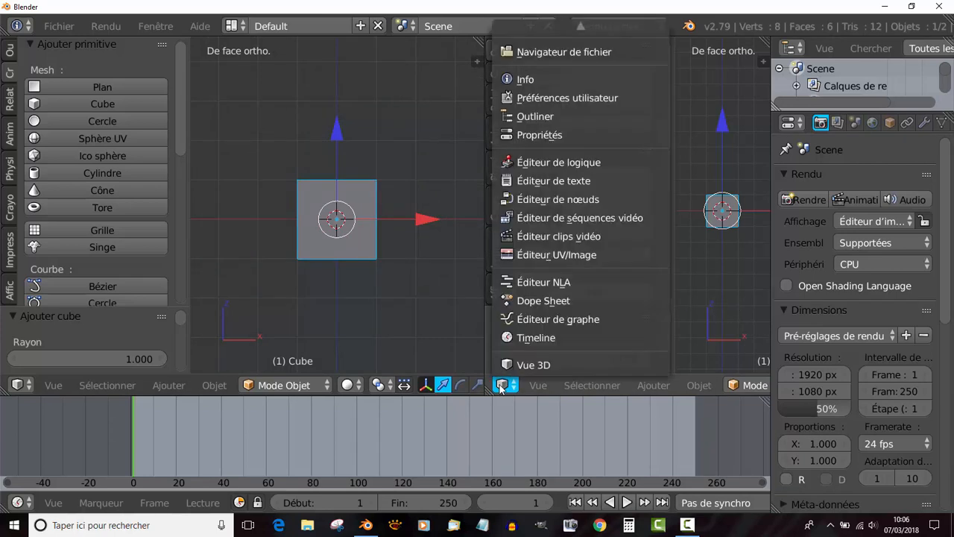
{"action": "left_click", "coordinate": [553, 255]}
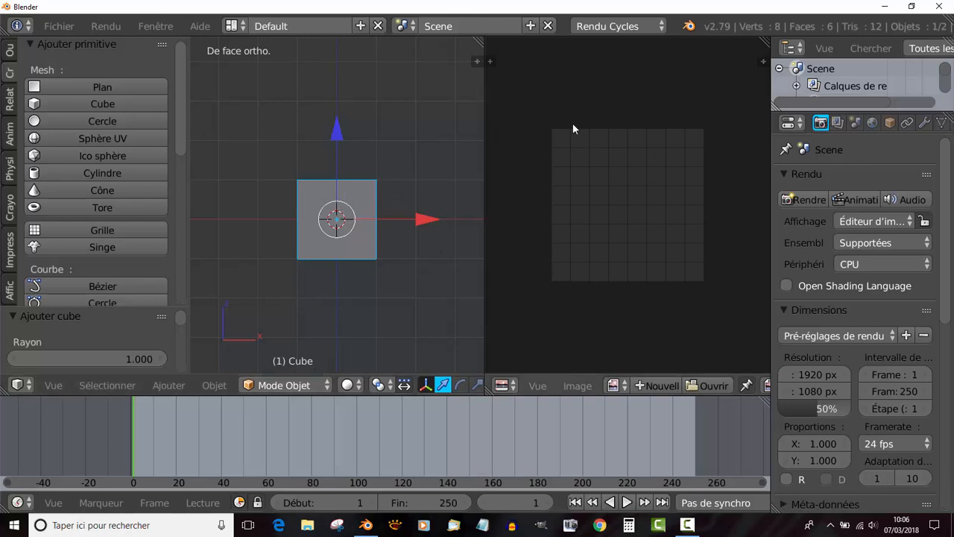
Create a new blank 1024 x 1024 px image named egege in the image editor.
{"action": "left_click", "coordinate": [578, 386]}
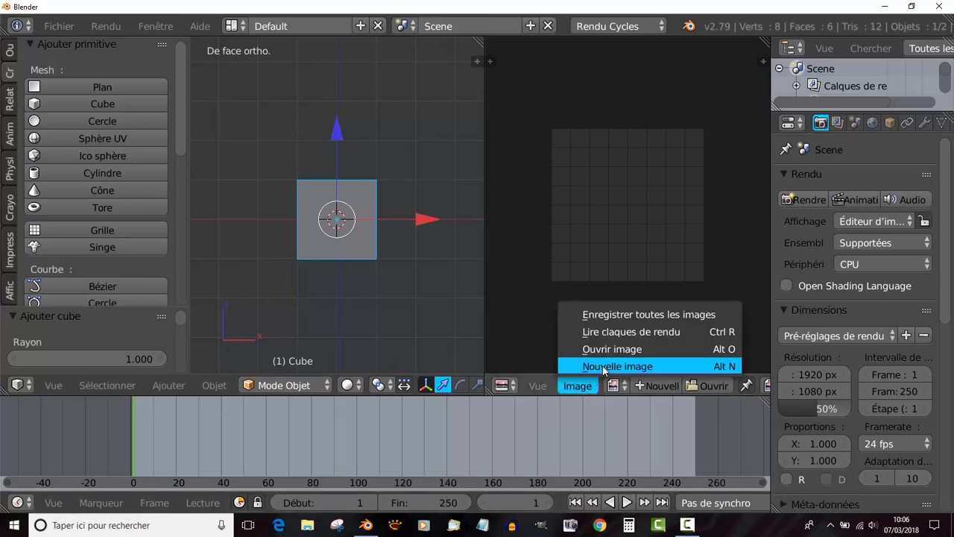
{"action": "left_click", "coordinate": [603, 366]}
{"action": "left_click_drag", "start_coordinate": [608, 337], "coordinate": [624, 211]}
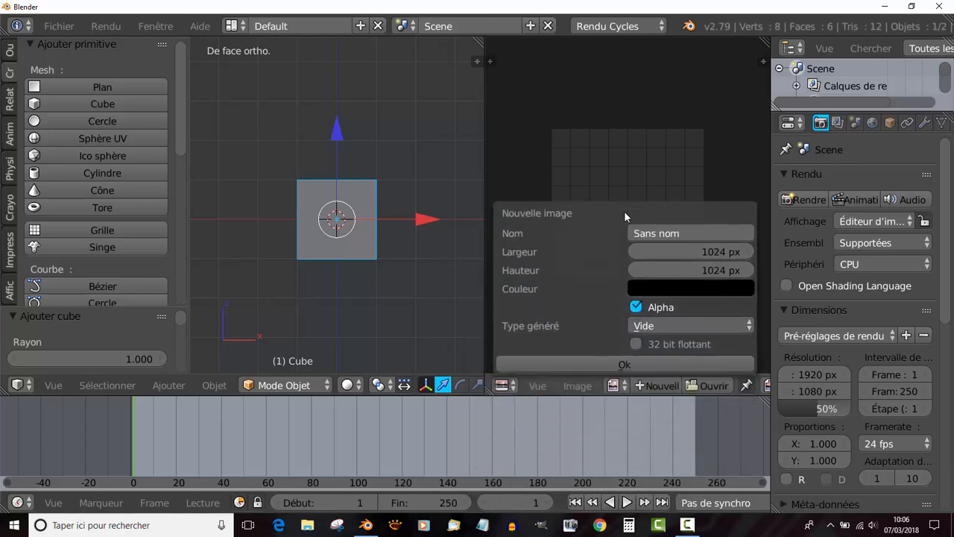
{"action": "left_click", "coordinate": [684, 233]}
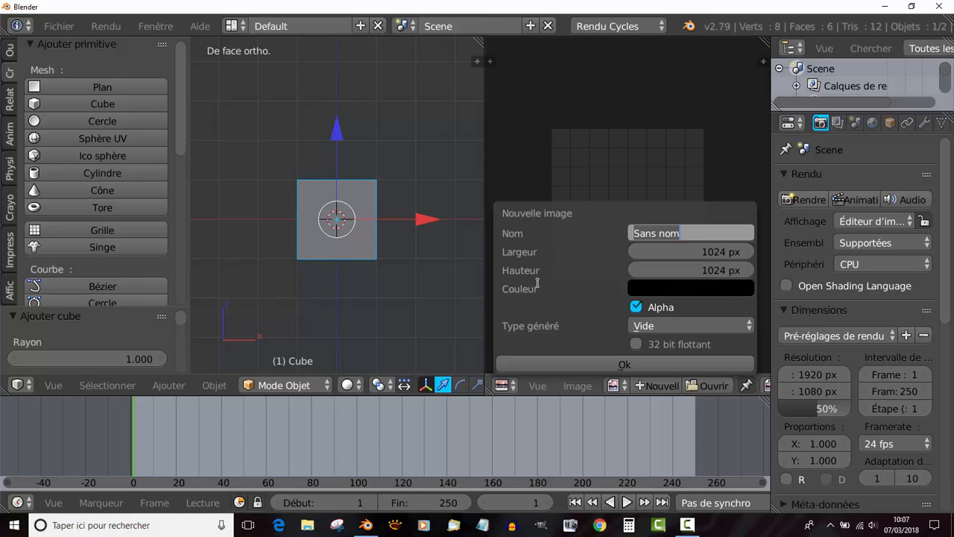
{"action": "type", "text": "egege"}
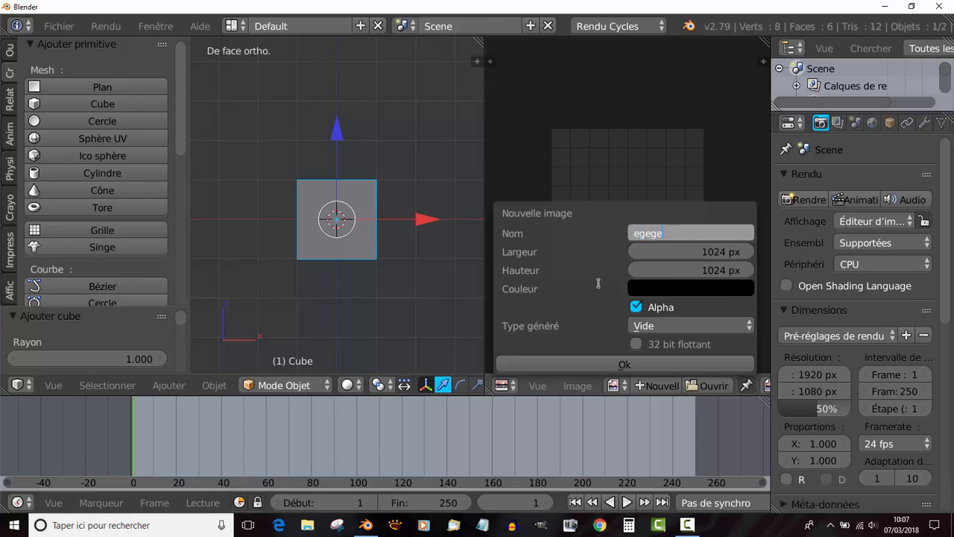
{"action": "left_click", "coordinate": [651, 365]}
{"action": "scroll", "coordinate": [678, 183], "scroll_direction": "down", "scroll_amount": 3}
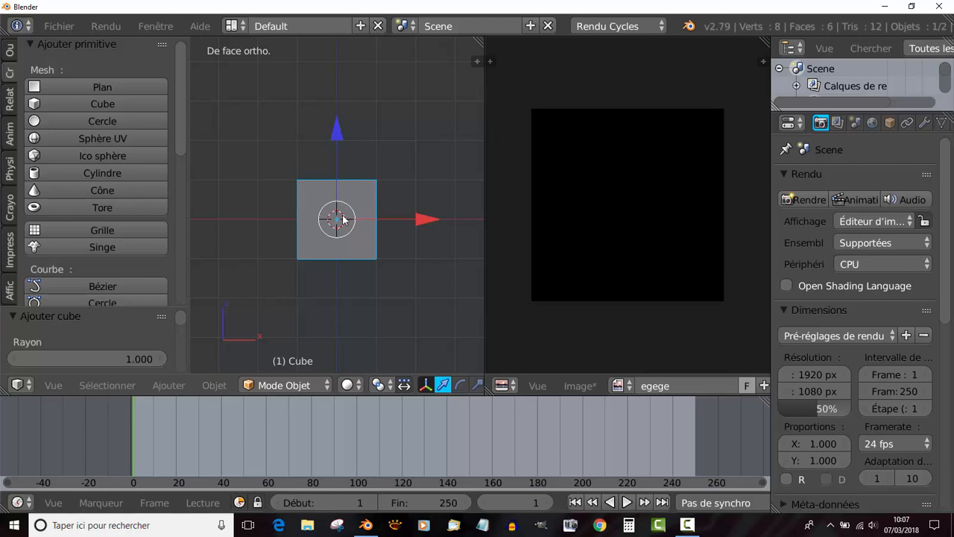
Unwrap the whole cube with Smart UV Project at a 66° angle limit and select all its UV faces.
{"action": "key", "text": "Tab"}
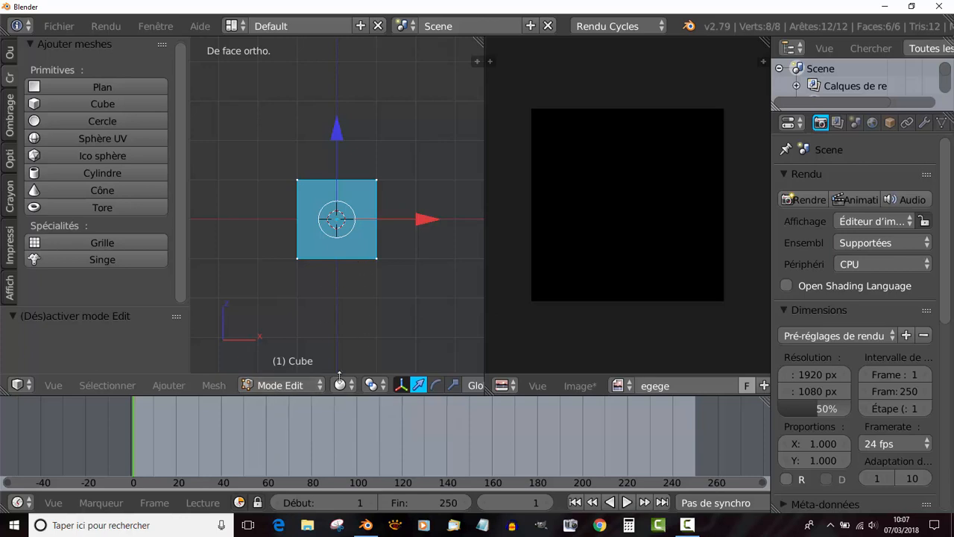
{"action": "left_click", "coordinate": [214, 385]}
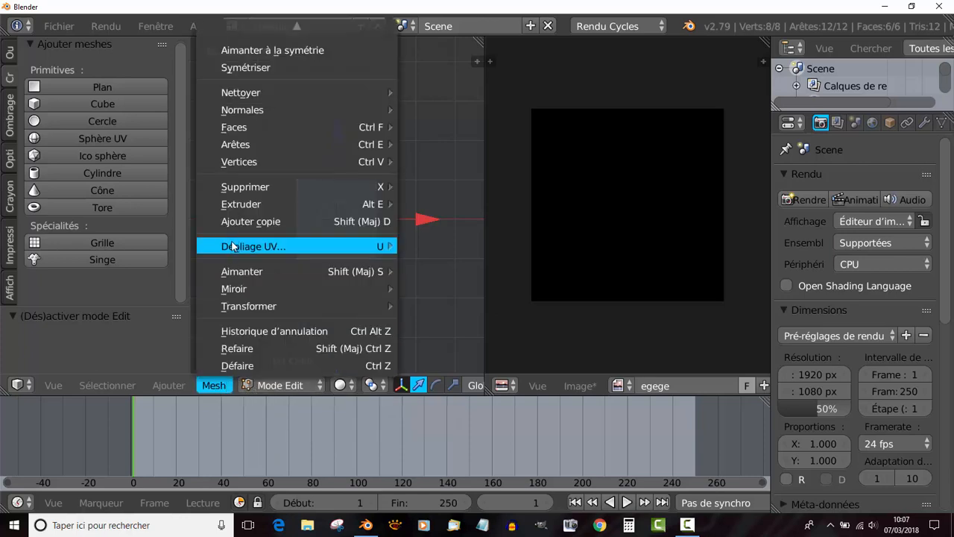
{"action": "mouse_move", "coordinate": [232, 249]}
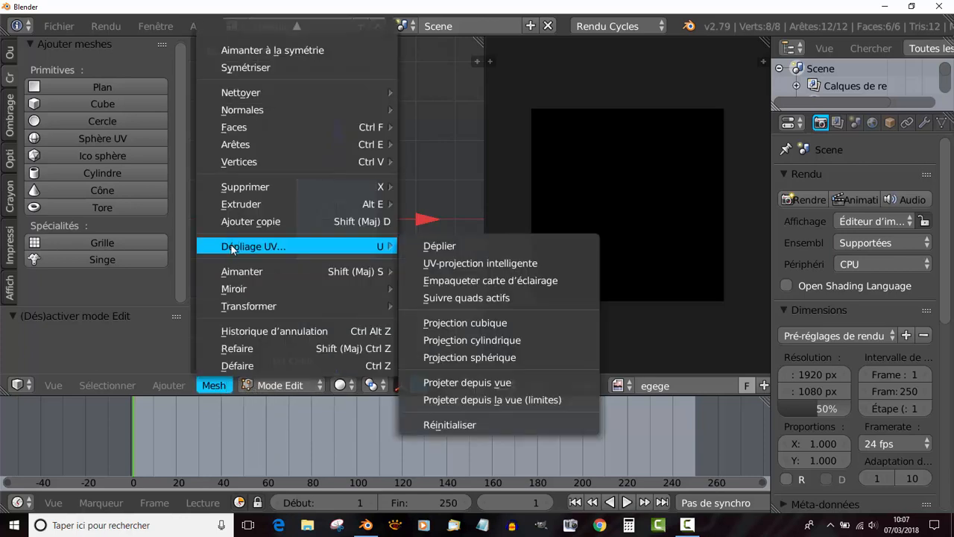
{"action": "left_click", "coordinate": [474, 262]}
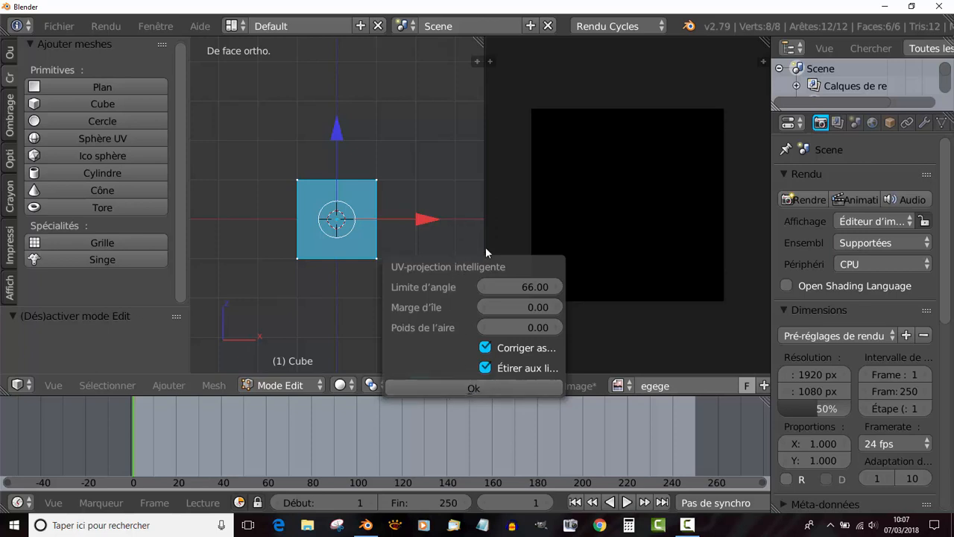
{"action": "left_click", "coordinate": [494, 330]}
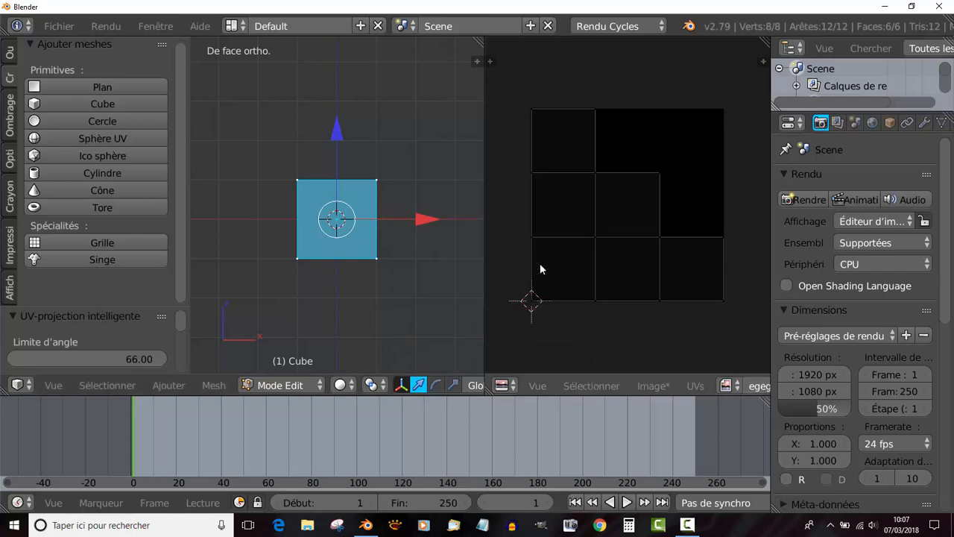
{"action": "key", "text": "a"}
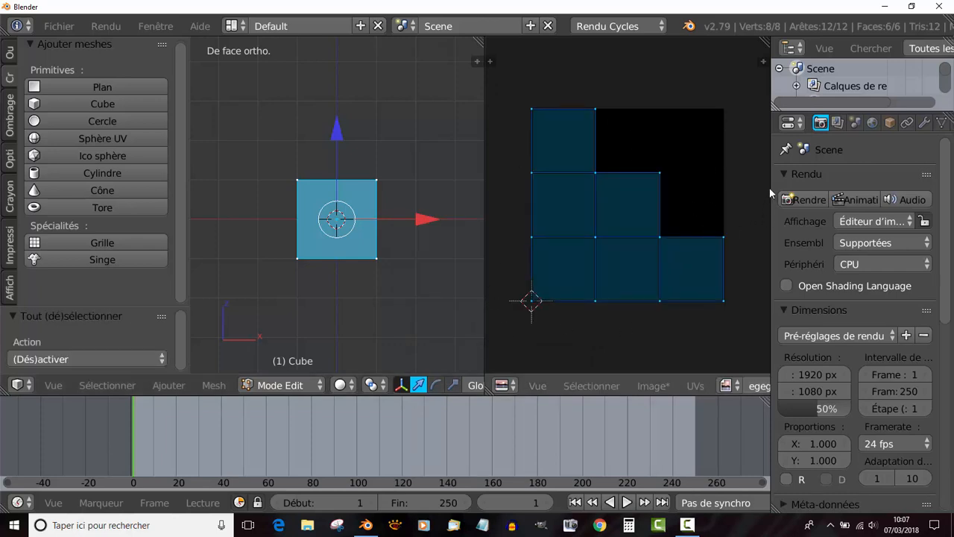
Create a new diffuse material for the cube and use the egege image as the texture for its colour.
{"action": "left_click_drag", "start_coordinate": [771, 187], "coordinate": [688, 188]}
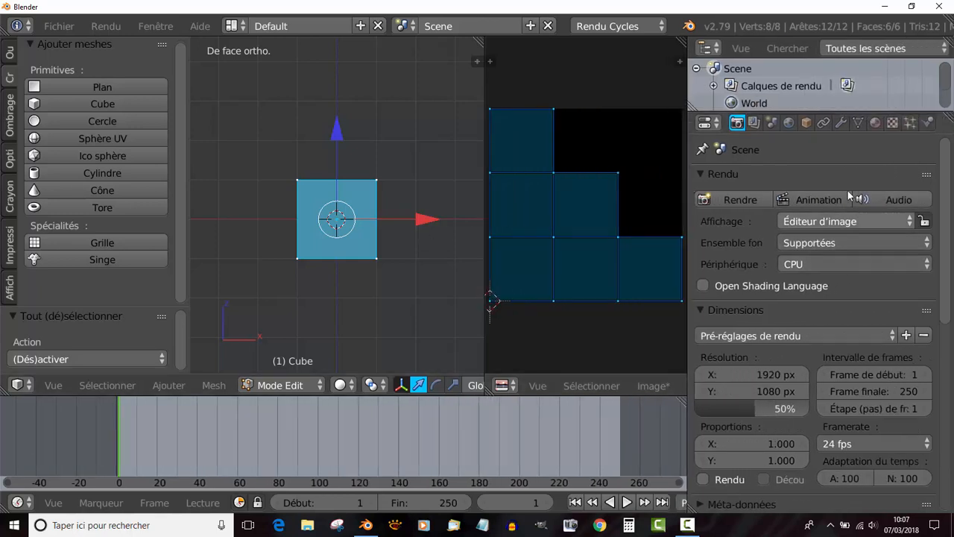
{"action": "left_click", "coordinate": [876, 123]}
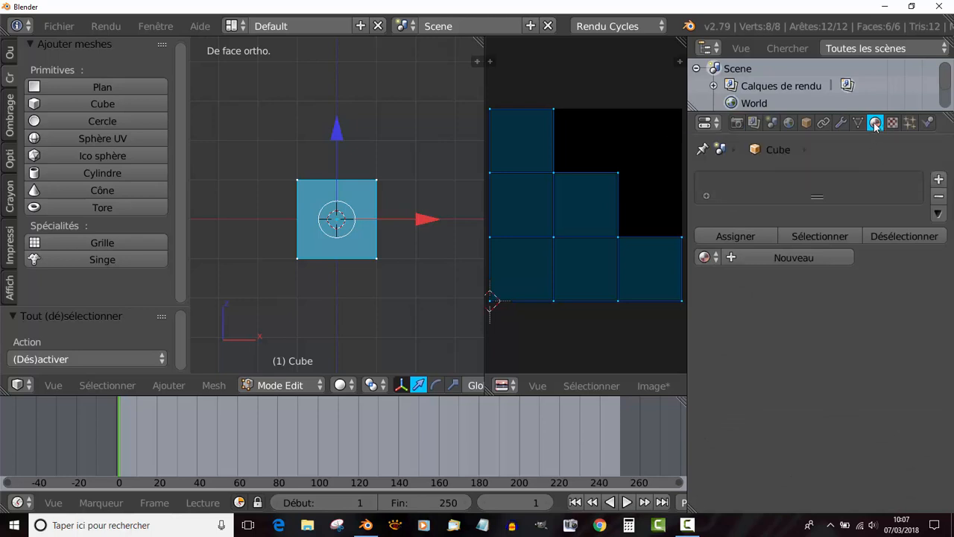
{"action": "left_click", "coordinate": [801, 259]}
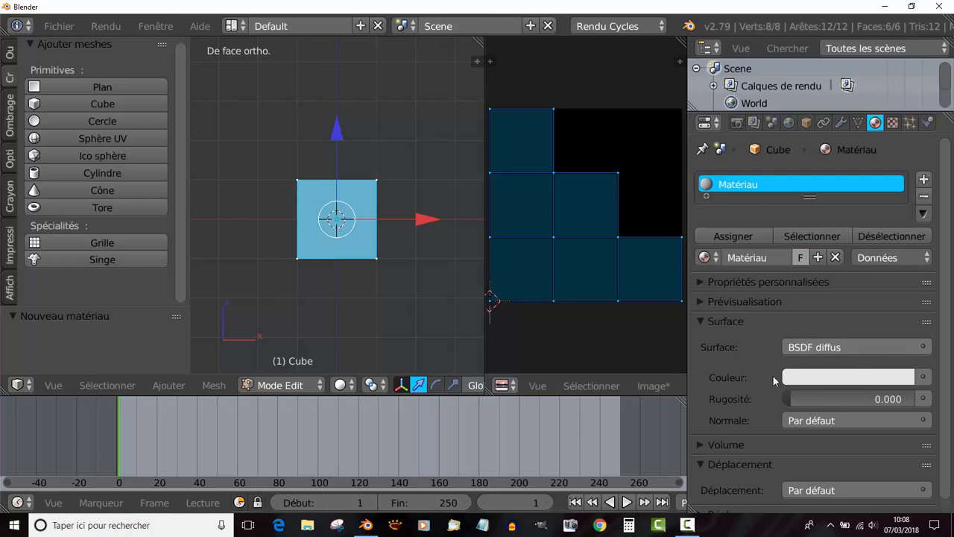
{"action": "left_click", "coordinate": [924, 378]}
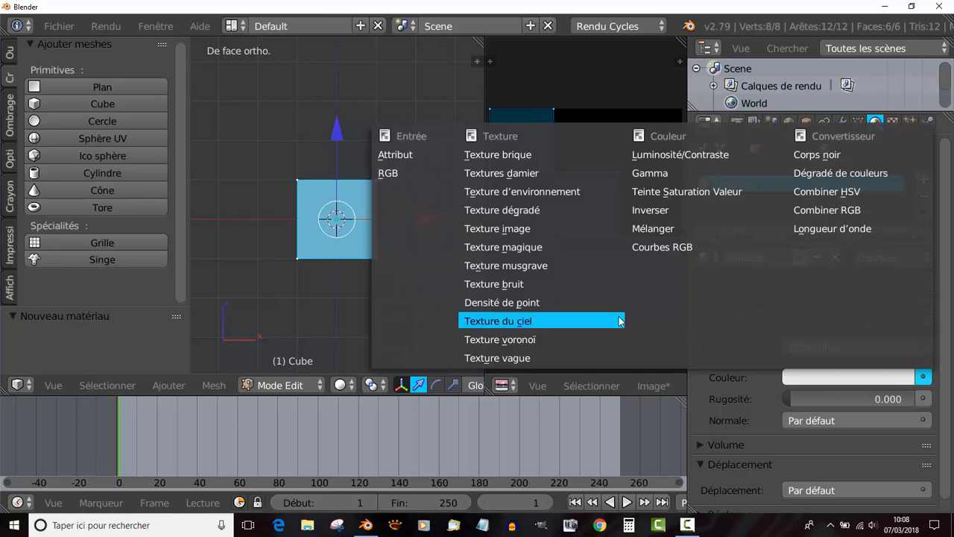
{"action": "left_click", "coordinate": [498, 230]}
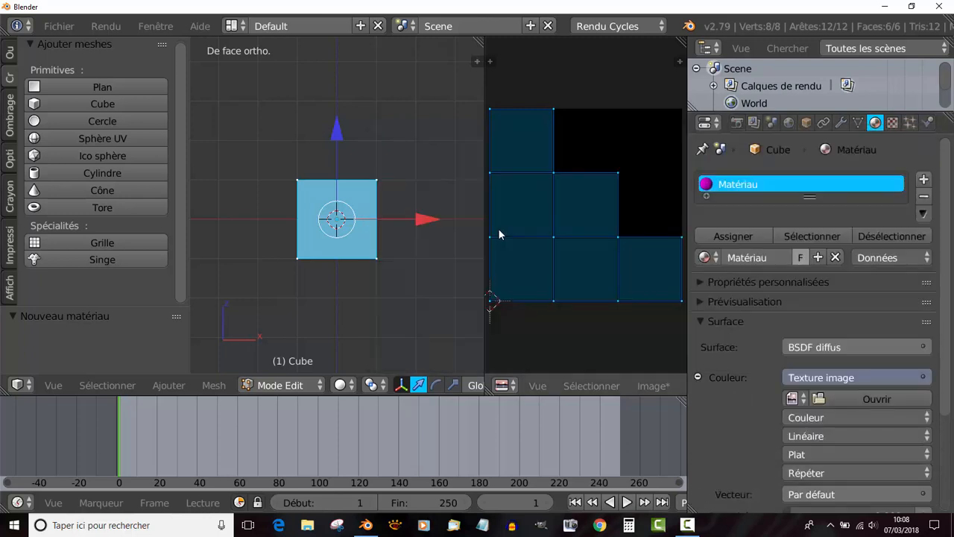
{"action": "left_click", "coordinate": [793, 398]}
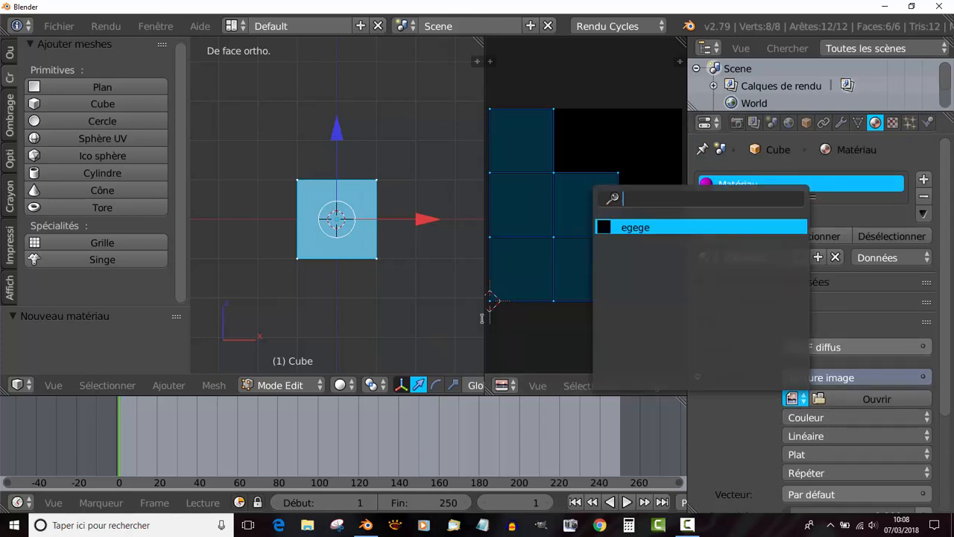
{"action": "left_click", "coordinate": [646, 227]}
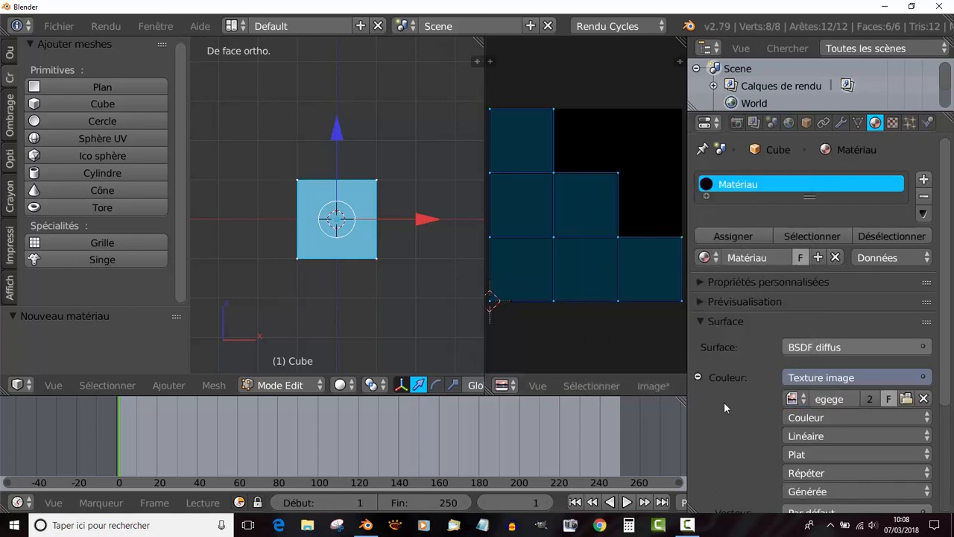
Map the material's image texture with UV texture coordinates and show the cube in Material viewport shading.
{"action": "scroll", "coordinate": [724, 402], "scroll_direction": "down", "scroll_amount": 3}
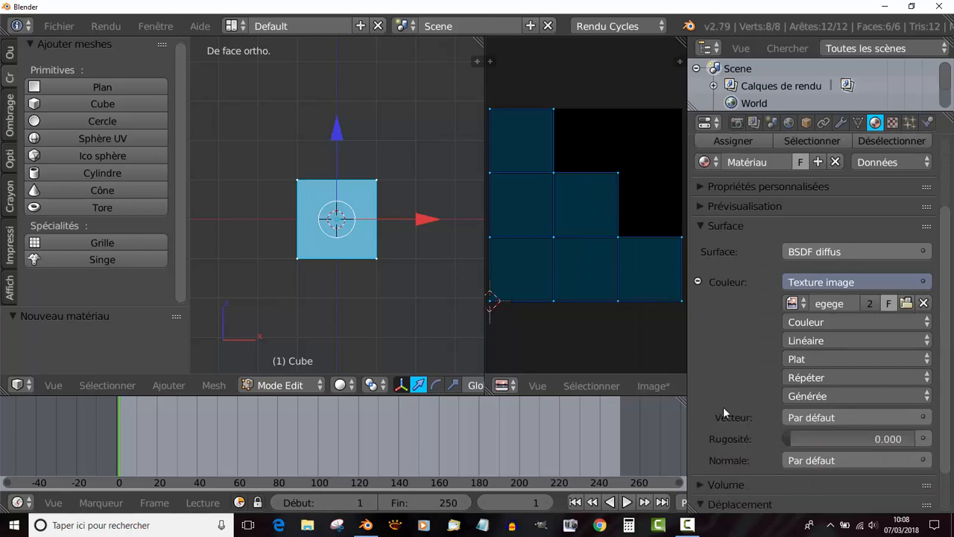
{"action": "left_click", "coordinate": [922, 419]}
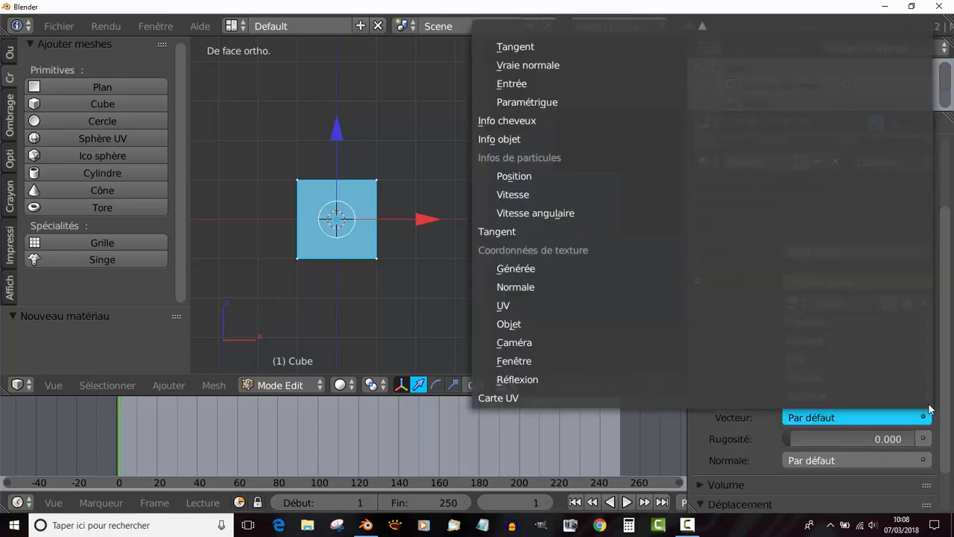
{"action": "left_click", "coordinate": [531, 306]}
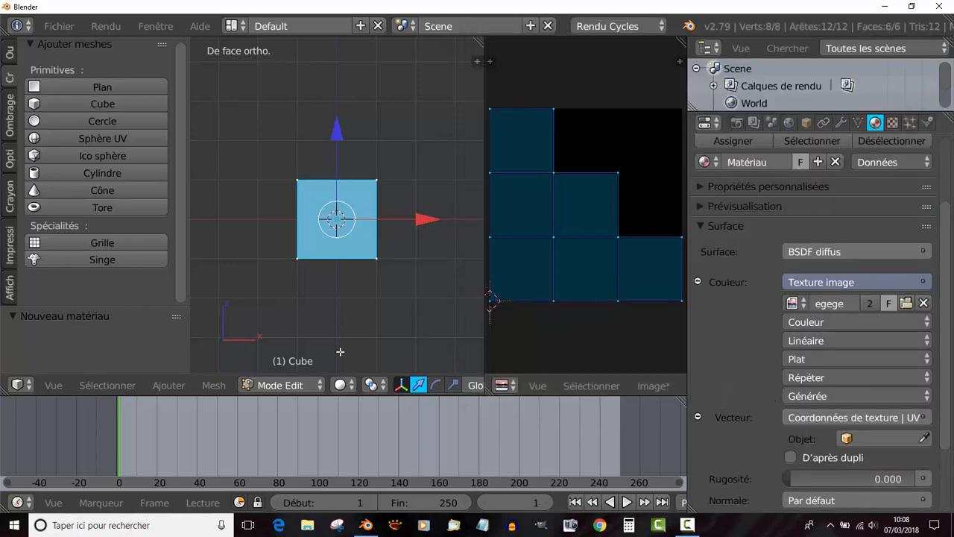
{"action": "left_click", "coordinate": [342, 385]}
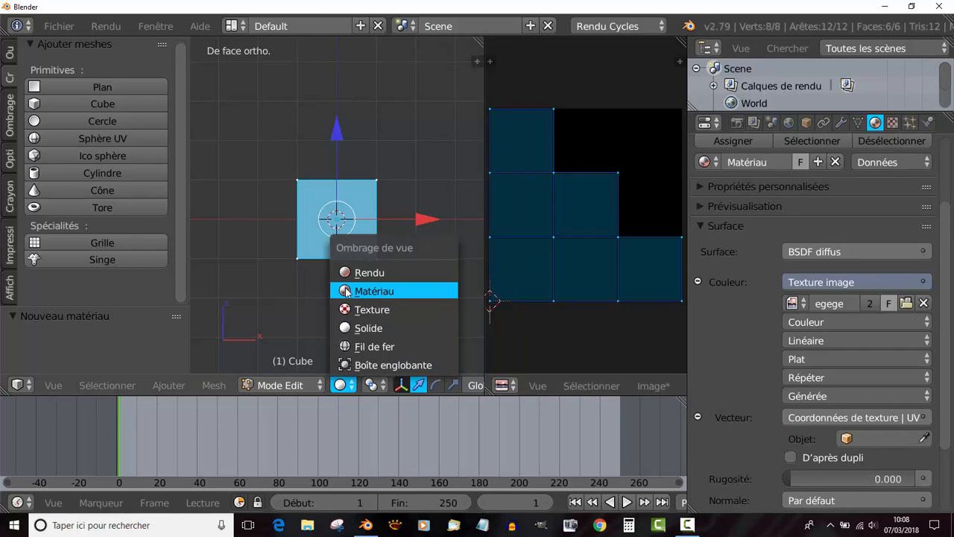
{"action": "left_click", "coordinate": [371, 292]}
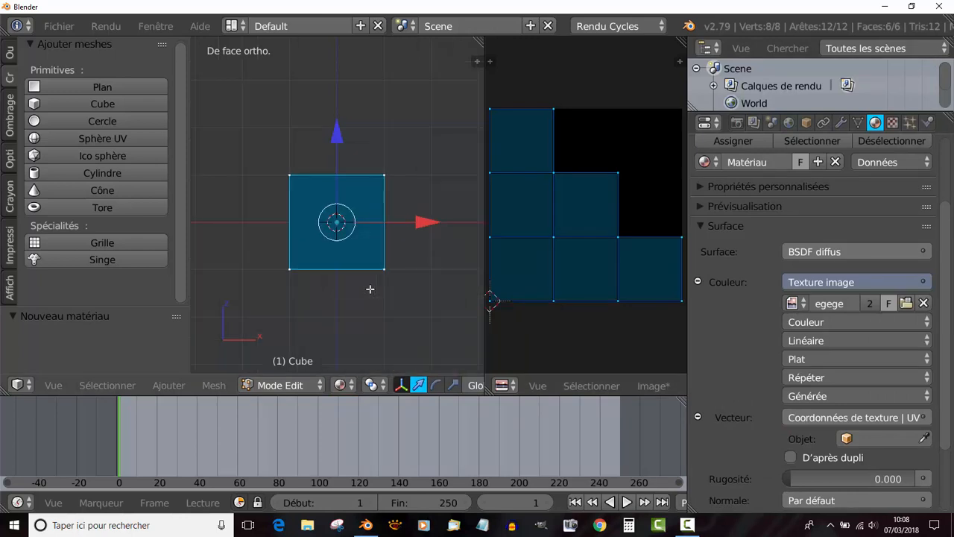
{"action": "middle_click_drag", "start_coordinate": [371, 286], "coordinate": [320, 310]}
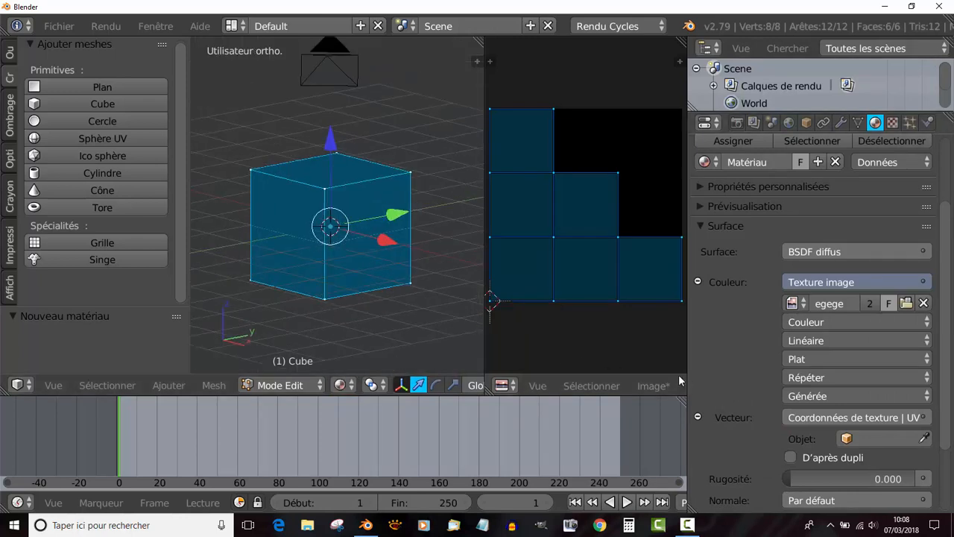
Assign the material to all the cube's selected faces and return to the front view.
{"action": "scroll", "coordinate": [945, 301], "scroll_direction": "up", "scroll_amount": 3}
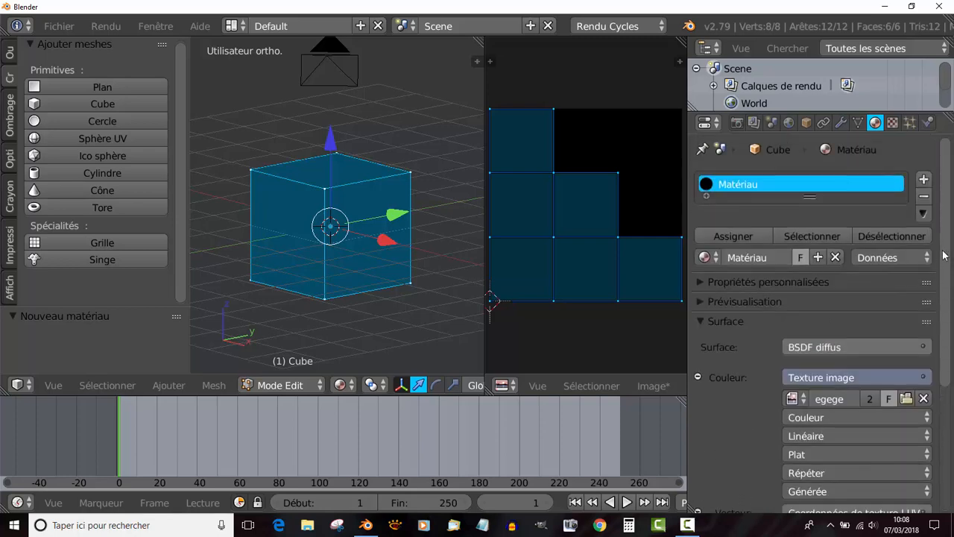
{"action": "left_click", "coordinate": [735, 236]}
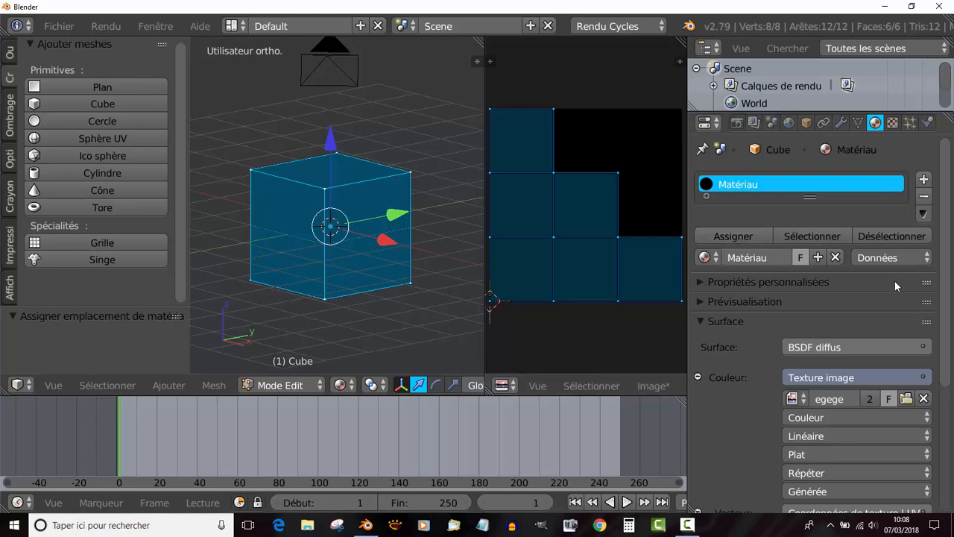
{"action": "middle_click_drag", "start_coordinate": [371, 338], "coordinate": [453, 335]}
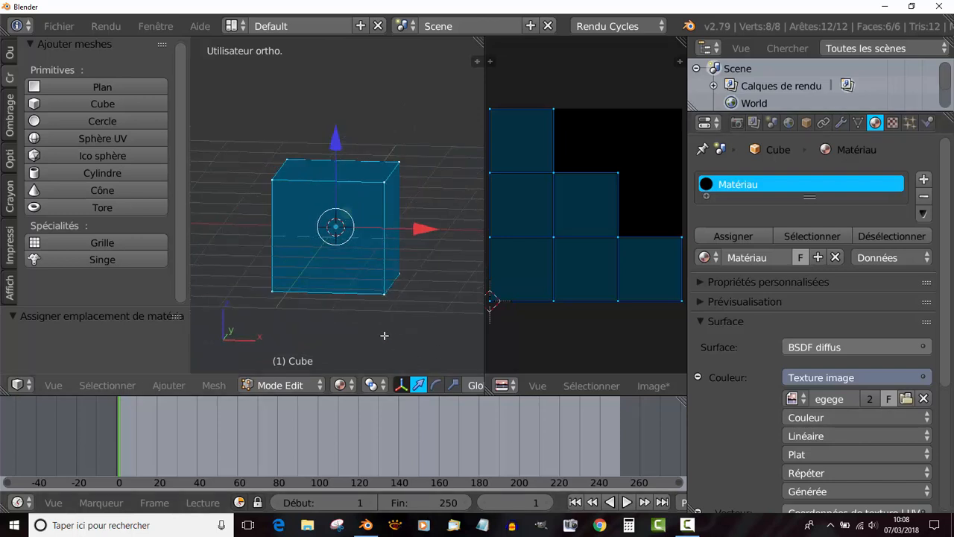
{"action": "key", "text": "KP_1"}
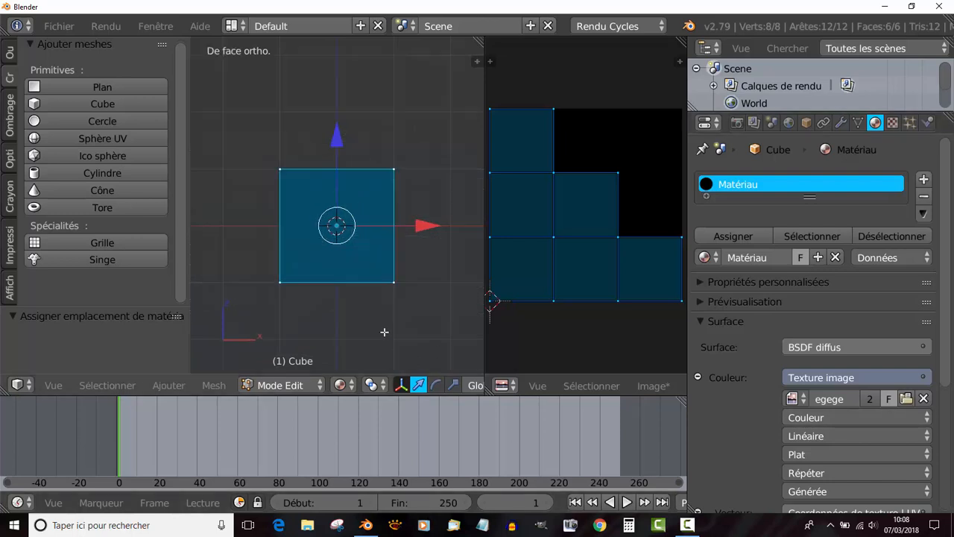
Create a new texture for the TexDraw brush in the texture properties.
{"action": "left_click", "coordinate": [893, 123]}
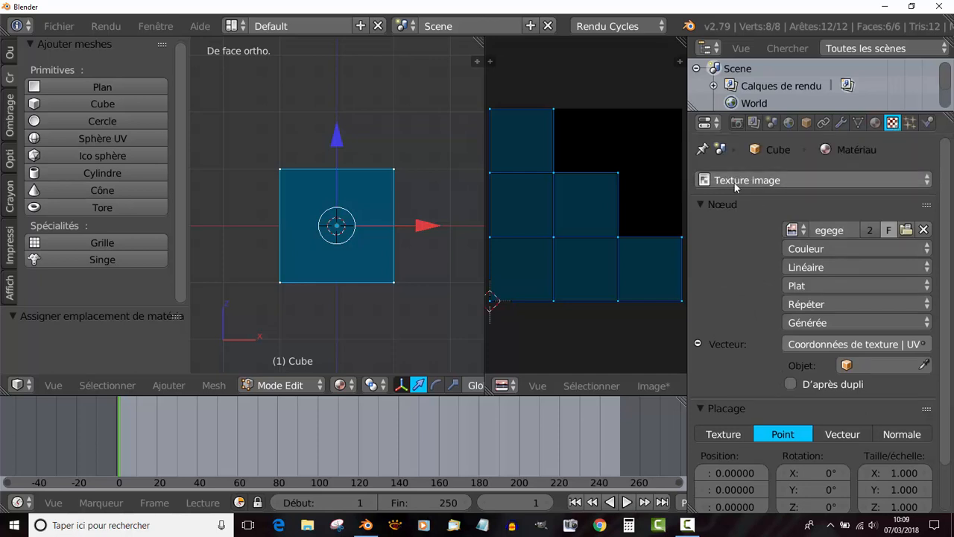
{"action": "left_click", "coordinate": [830, 179]}
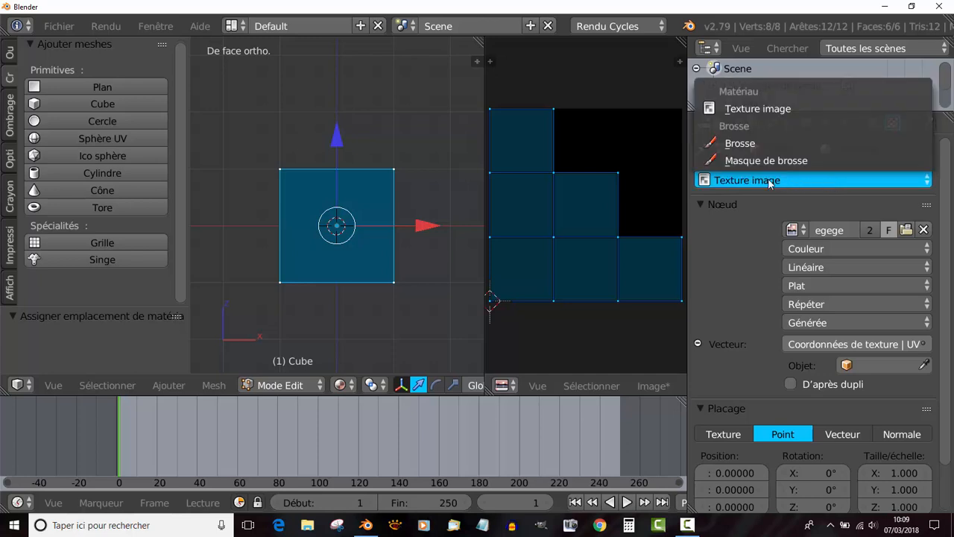
{"action": "left_click", "coordinate": [741, 144]}
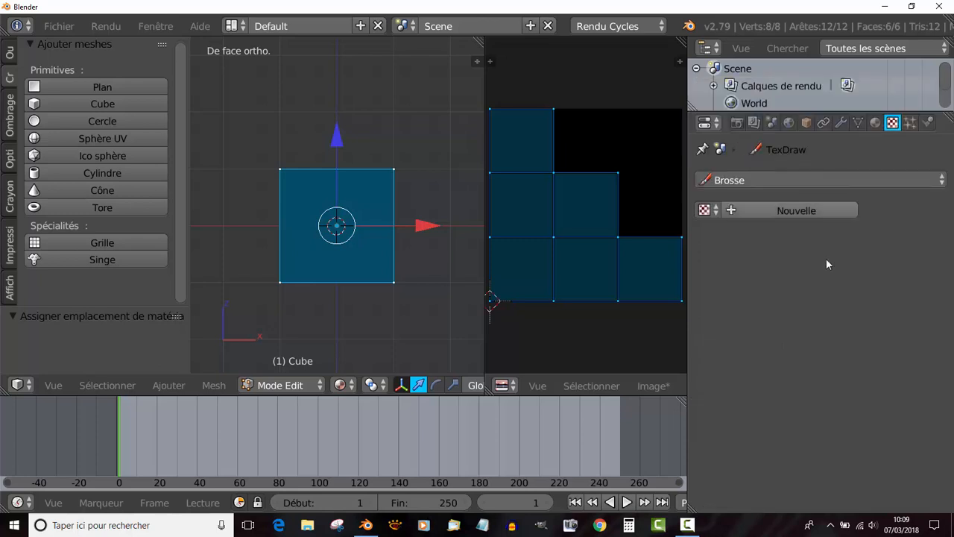
{"action": "left_click", "coordinate": [797, 211]}
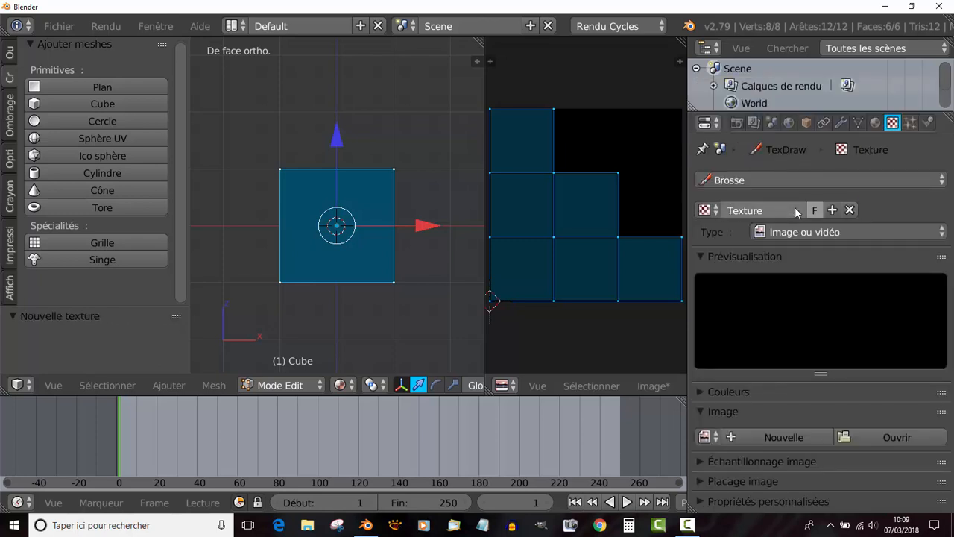
Load the red tufted leather image from the Cuir folder, browsed as thumbnails, into the brush texture.
{"action": "left_click", "coordinate": [897, 436]}
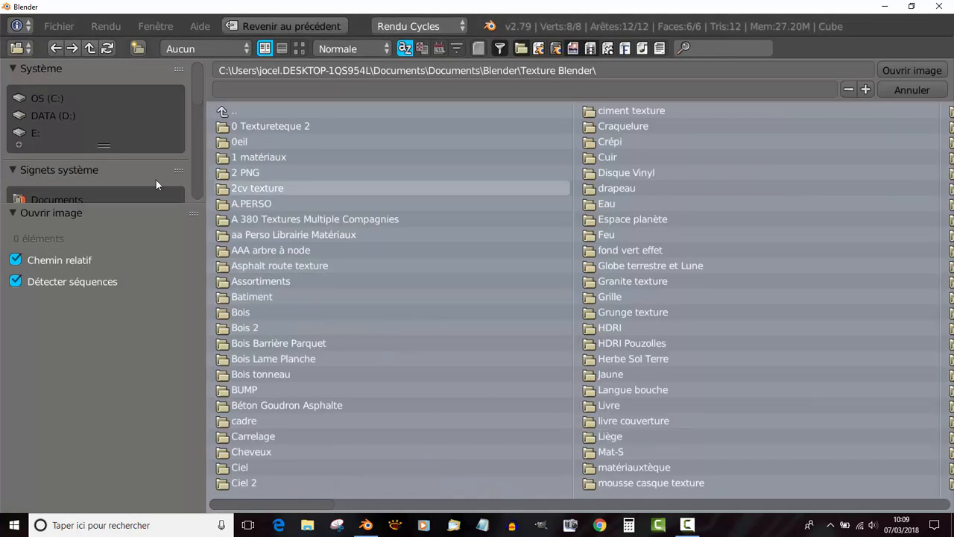
{"action": "scroll", "coordinate": [73, 134], "scroll_direction": "down", "scroll_amount": 6}
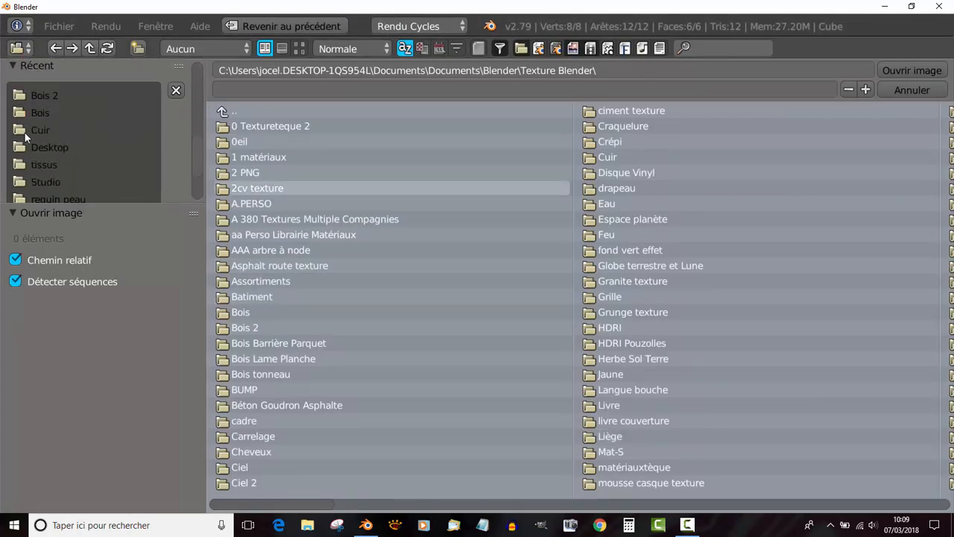
{"action": "left_click", "coordinate": [25, 131]}
{"action": "left_click", "coordinate": [298, 49]}
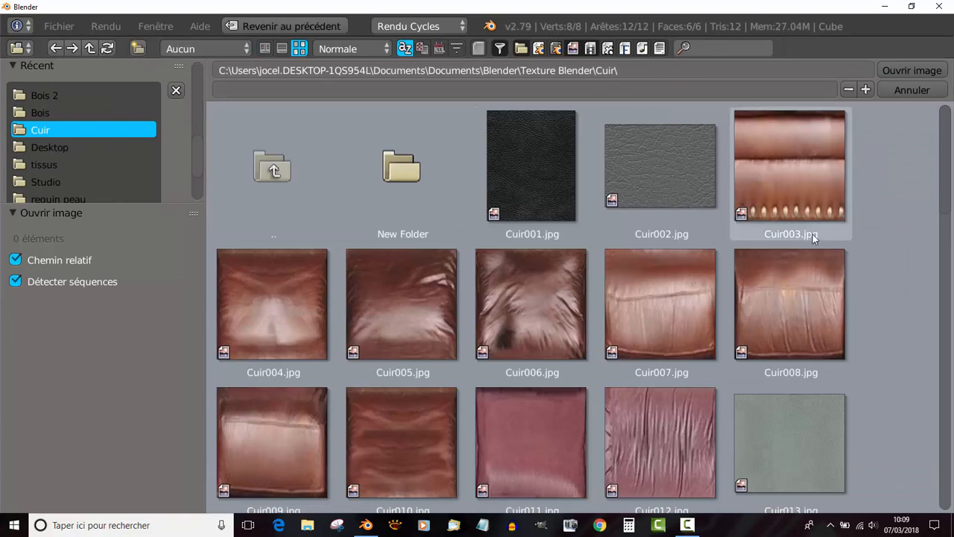
{"action": "scroll", "coordinate": [833, 266], "scroll_direction": "down", "scroll_amount": 3}
{"action": "scroll", "coordinate": [842, 280], "scroll_direction": "down", "scroll_amount": 5}
{"action": "scroll", "coordinate": [612, 299], "scroll_direction": "up", "scroll_amount": 3}
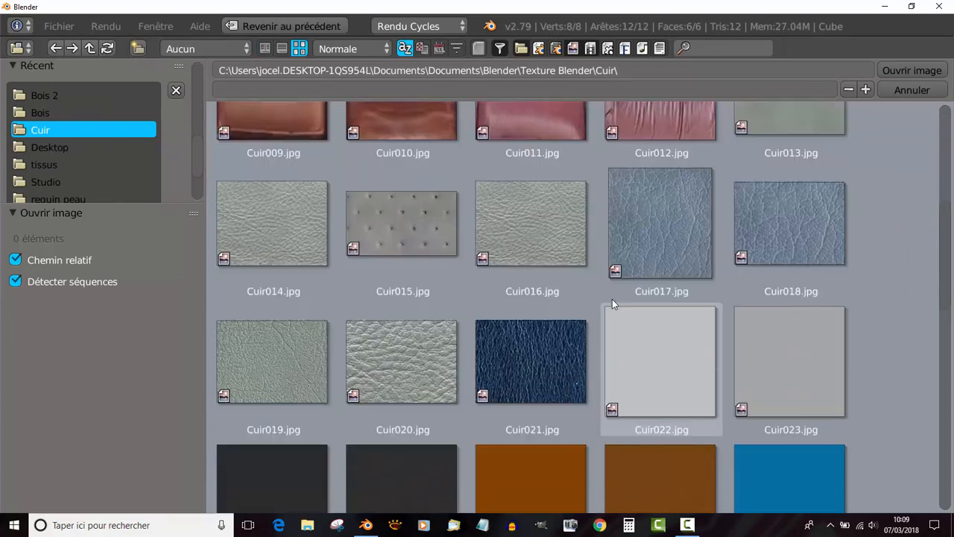
{"action": "scroll", "coordinate": [567, 294], "scroll_direction": "up", "scroll_amount": 5}
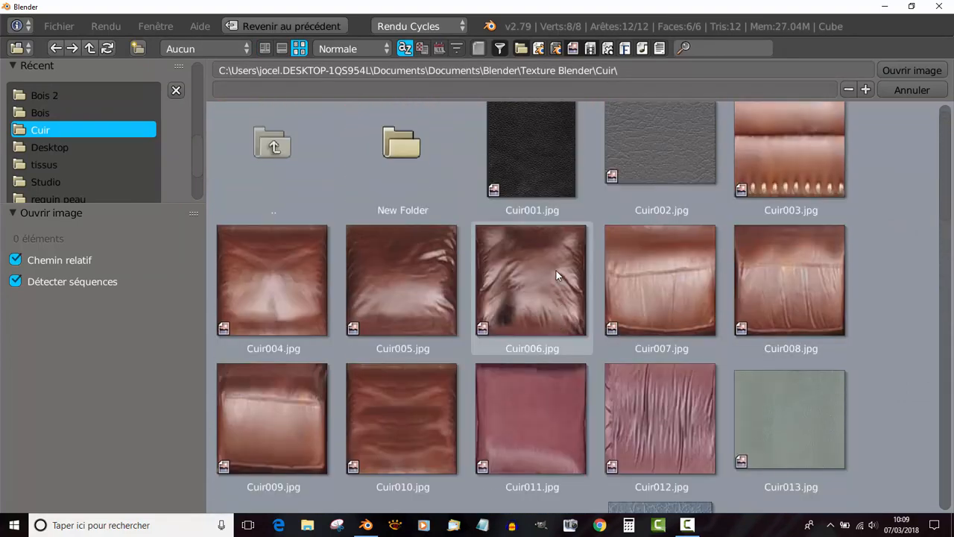
{"action": "scroll", "coordinate": [679, 291], "scroll_direction": "down", "scroll_amount": 5}
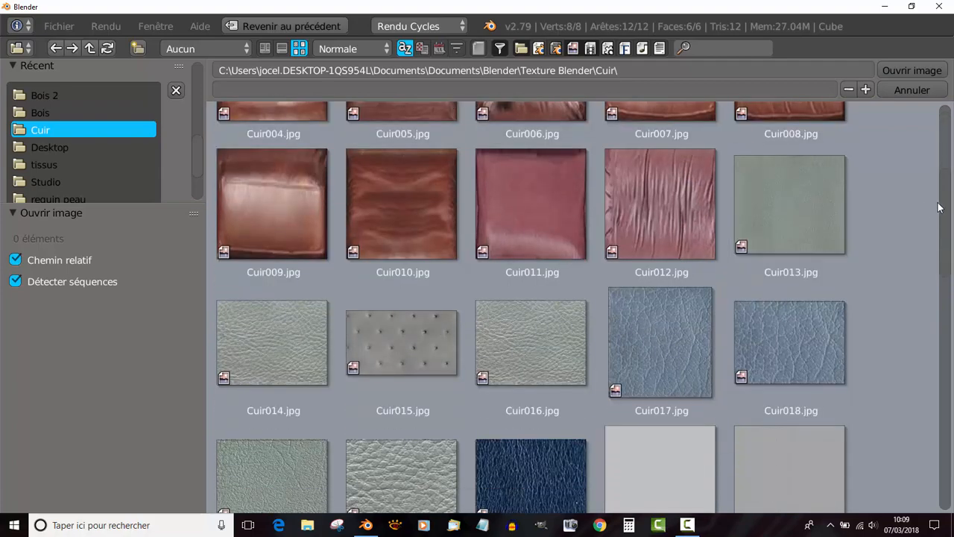
{"action": "left_click_drag", "start_coordinate": [946, 225], "coordinate": [947, 439]}
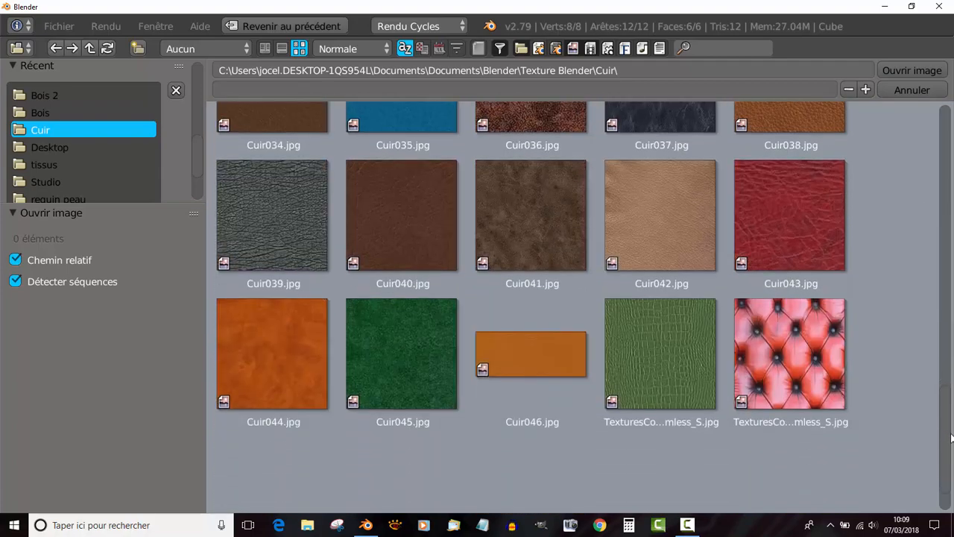
{"action": "left_click", "coordinate": [747, 378]}
{"action": "left_click", "coordinate": [916, 66]}
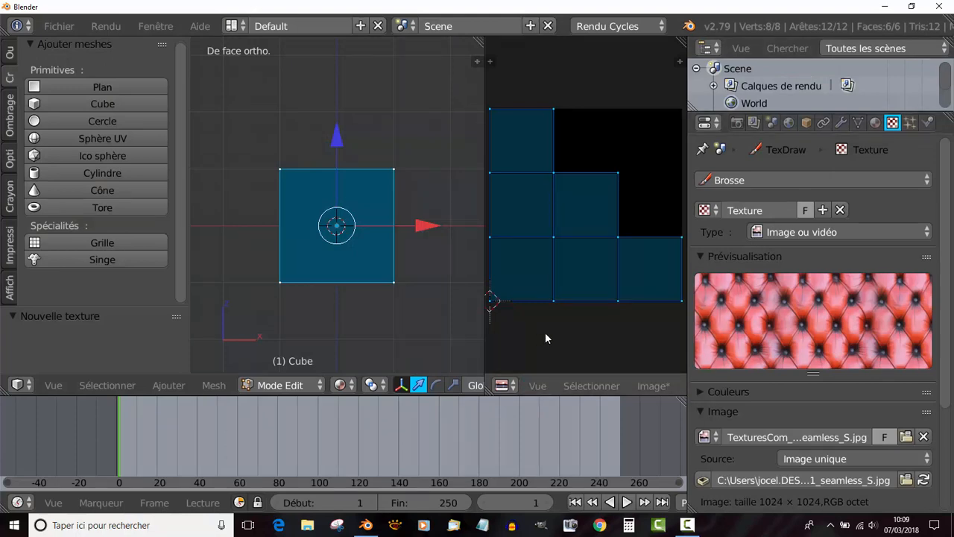
Switch the brush texture's image to egege and back to the red tufted leather image.
{"action": "scroll", "coordinate": [909, 415], "scroll_direction": "down", "scroll_amount": 4}
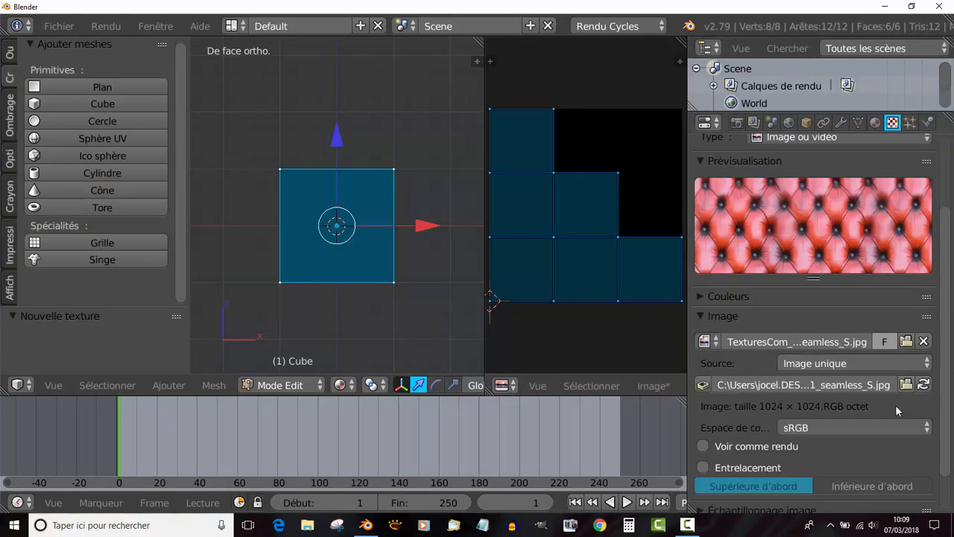
{"action": "left_click", "coordinate": [704, 341]}
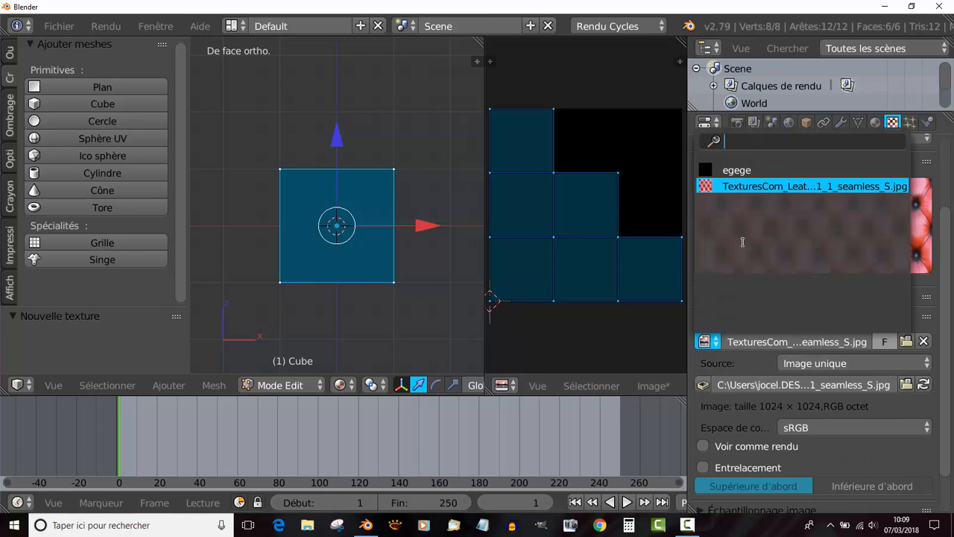
{"action": "left_click", "coordinate": [727, 170]}
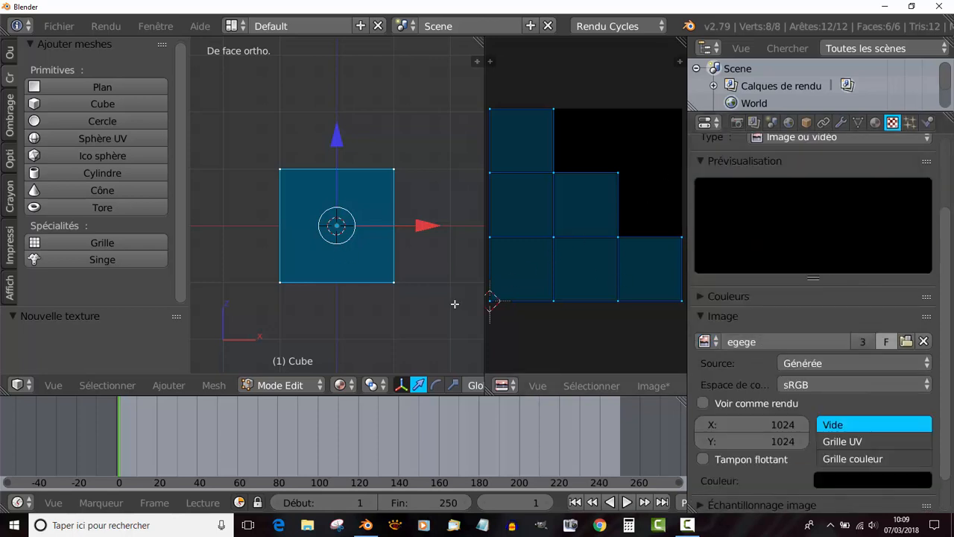
{"action": "left_click", "coordinate": [705, 341]}
{"action": "left_click", "coordinate": [720, 187]}
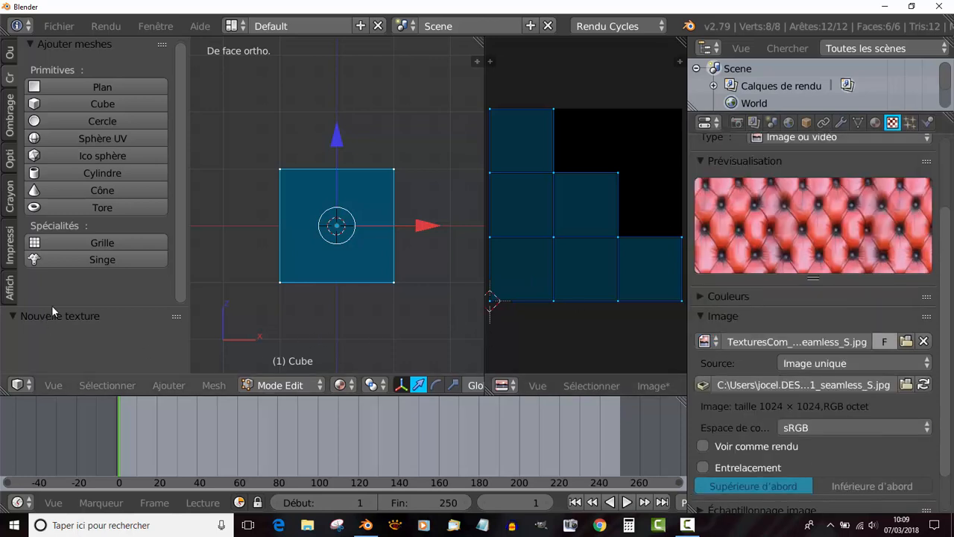
Put the cube in Texture Paint mode and expand the brush's Texture settings in a widened tool shelf.
{"action": "left_click", "coordinate": [268, 386]}
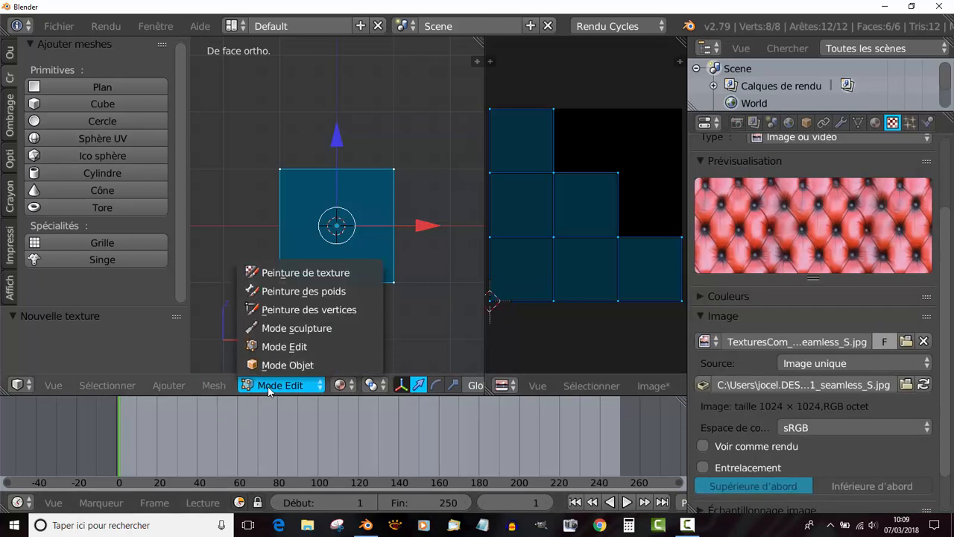
{"action": "left_click", "coordinate": [290, 272]}
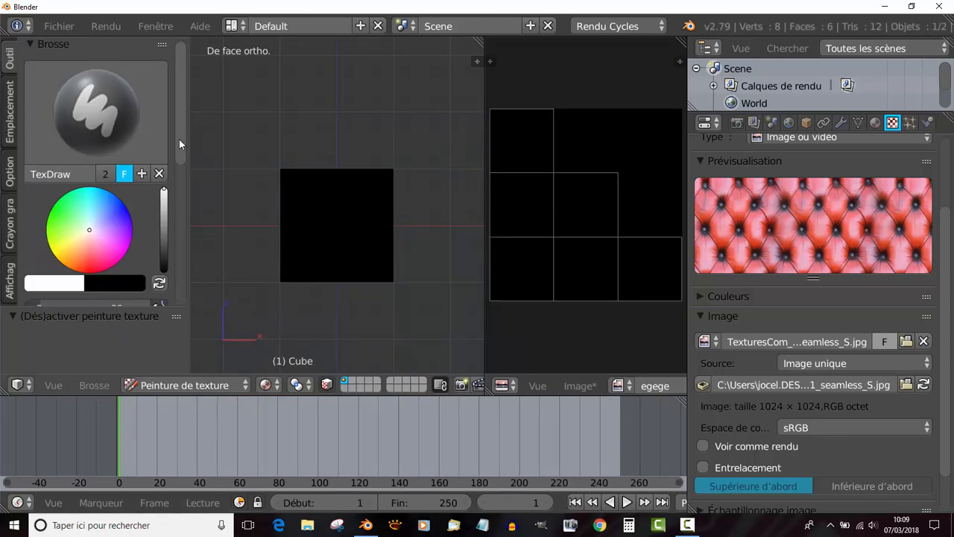
{"action": "left_click_drag", "start_coordinate": [179, 139], "coordinate": [184, 244]}
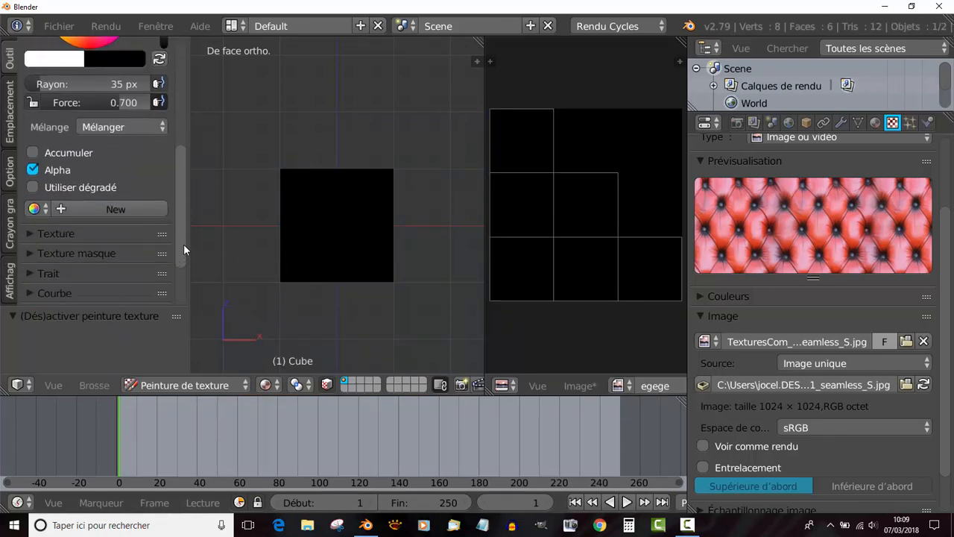
{"action": "left_click", "coordinate": [27, 234]}
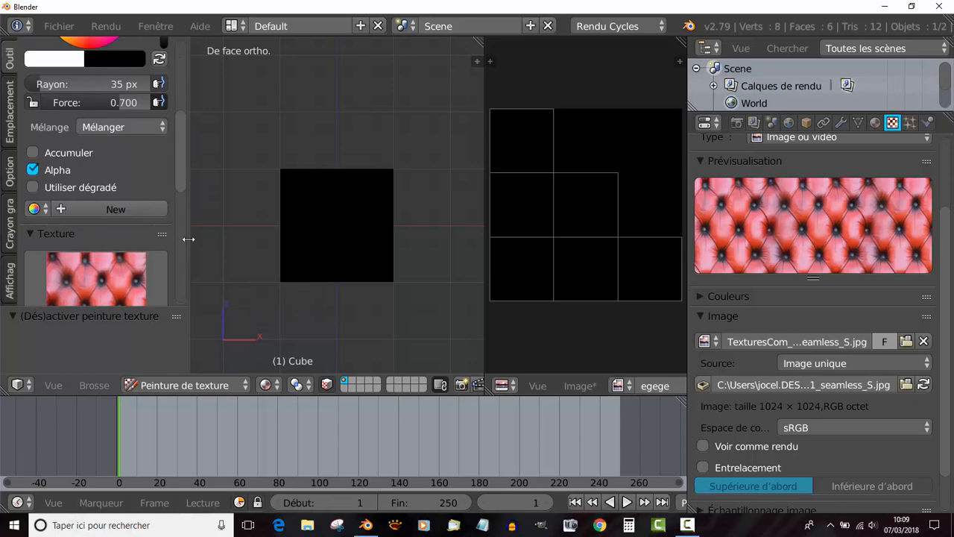
{"action": "left_click_drag", "start_coordinate": [196, 239], "coordinate": [298, 237]}
{"action": "mouse_move", "coordinate": [290, 172]}
{"action": "left_mouse_down"}
{"action": "mouse_move", "coordinate": [290, 231]}
{"action": "mouse_move", "coordinate": [292, 211]}
{"action": "left_mouse_up"}
{"action": "left_click", "coordinate": [208, 146]}
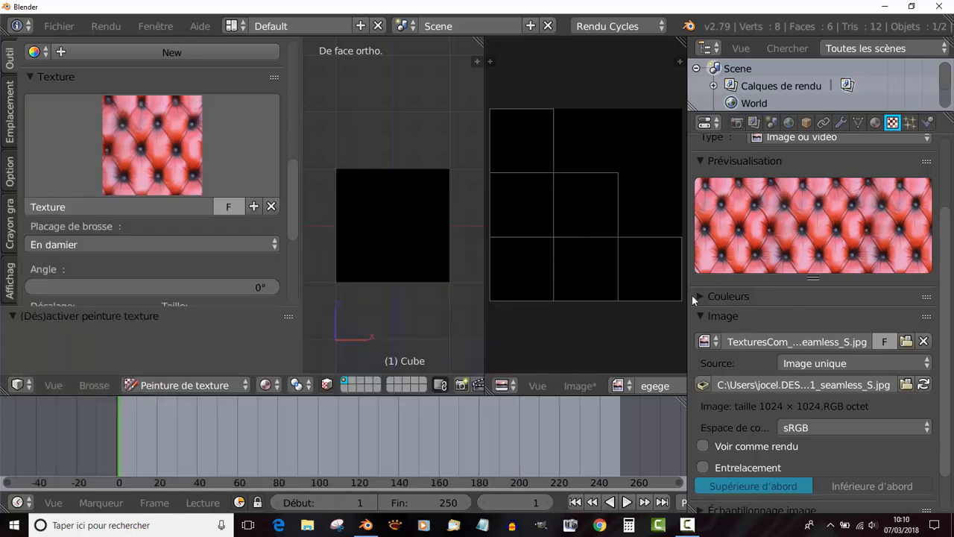
Paint a tufted leather patch on the upper-left part of the cube's front face and widen the 3D view.
{"action": "mouse_move", "coordinate": [363, 198]}
{"action": "left_mouse_down"}
{"action": "mouse_move", "coordinate": [368, 212]}
{"action": "mouse_move", "coordinate": [387, 204]}
{"action": "left_mouse_up"}
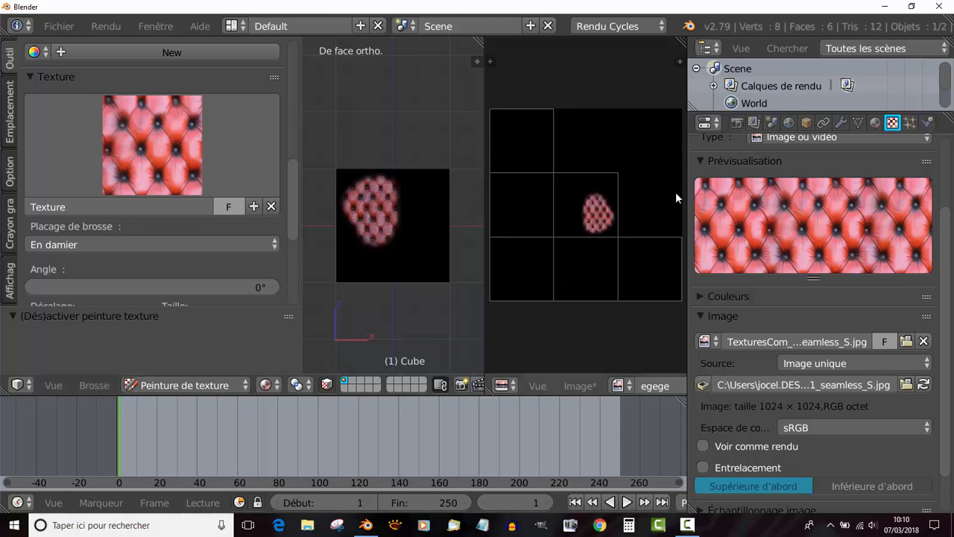
{"action": "left_click_drag", "start_coordinate": [686, 112], "coordinate": [848, 112]}
{"action": "left_click_drag", "start_coordinate": [485, 110], "coordinate": [609, 112]}
Paint a second leather patch with a smaller pattern at the lower right of the first, from a closer zoom.
{"action": "scroll", "coordinate": [454, 252], "scroll_direction": "up", "scroll_amount": 2}
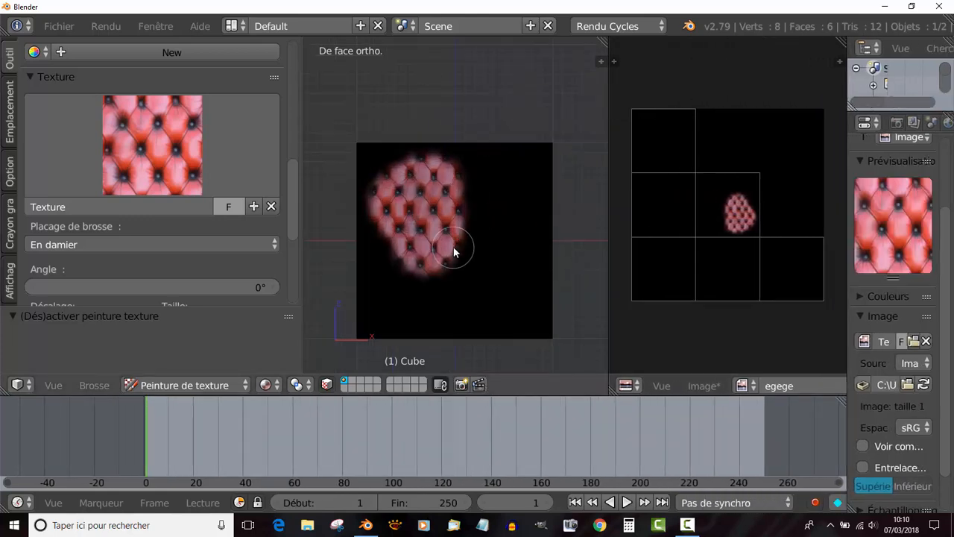
{"action": "scroll", "coordinate": [454, 252], "scroll_direction": "down", "scroll_amount": 4}
{"action": "scroll", "coordinate": [454, 252], "scroll_direction": "up", "scroll_amount": 3}
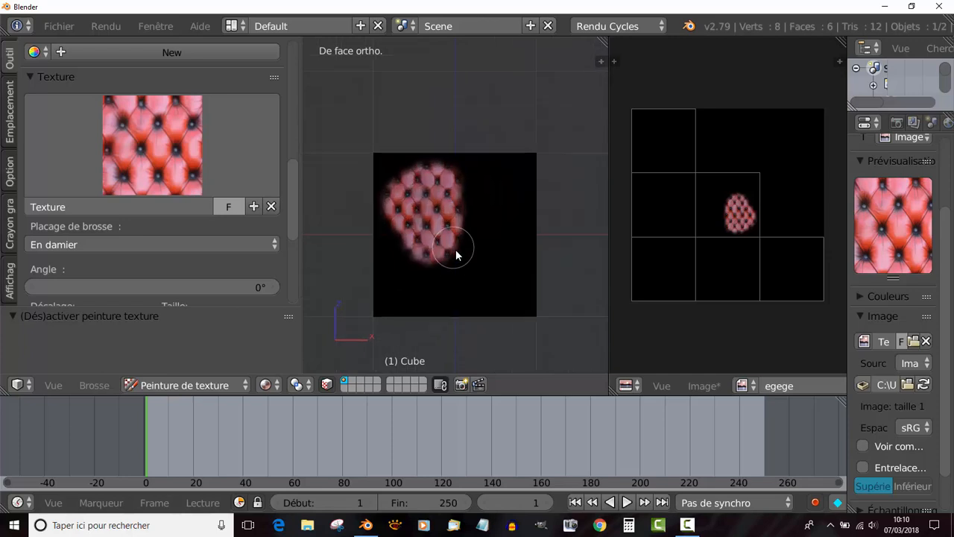
{"action": "mouse_move", "coordinate": [455, 248]}
{"action": "left_mouse_down"}
{"action": "mouse_move", "coordinate": [503, 261]}
{"action": "mouse_move", "coordinate": [457, 281]}
{"action": "mouse_move", "coordinate": [470, 266]}
{"action": "left_mouse_up"}
{"action": "scroll", "coordinate": [471, 265], "scroll_direction": "up", "scroll_amount": 5}
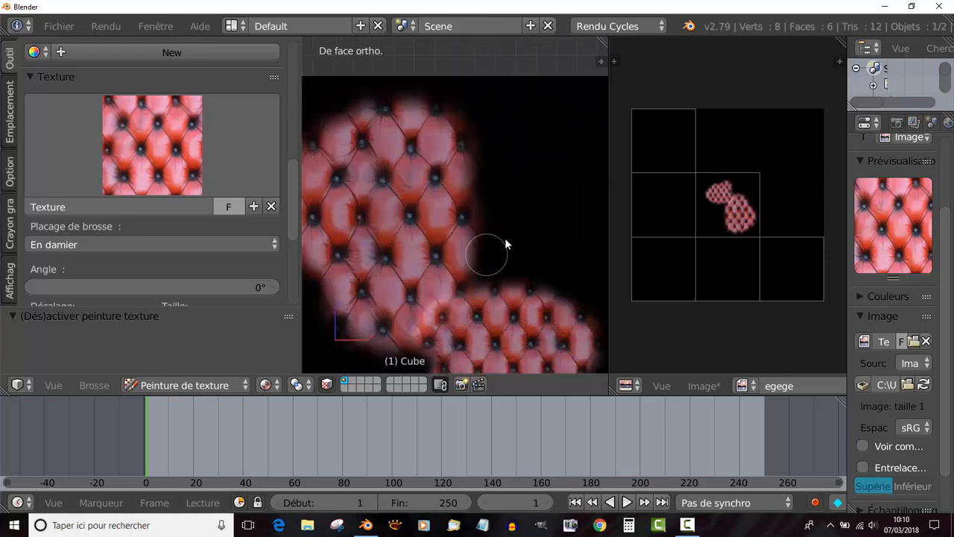
Paint a small patch with a finer leather pattern between the two existing patches on the cube's front face.
{"action": "left_click", "coordinate": [520, 237]}
{"action": "left_click", "coordinate": [483, 257]}
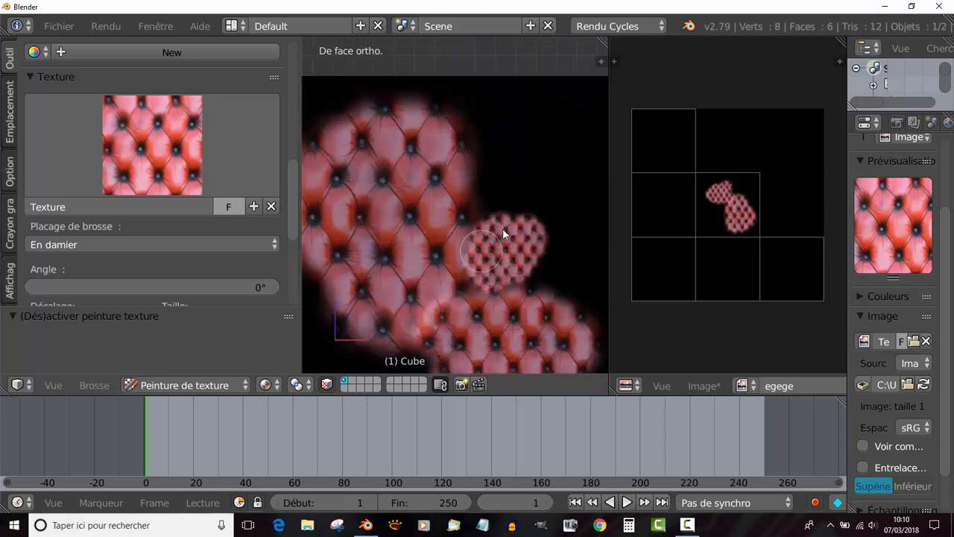
{"action": "scroll", "coordinate": [477, 287], "scroll_direction": "up", "scroll_amount": 3}
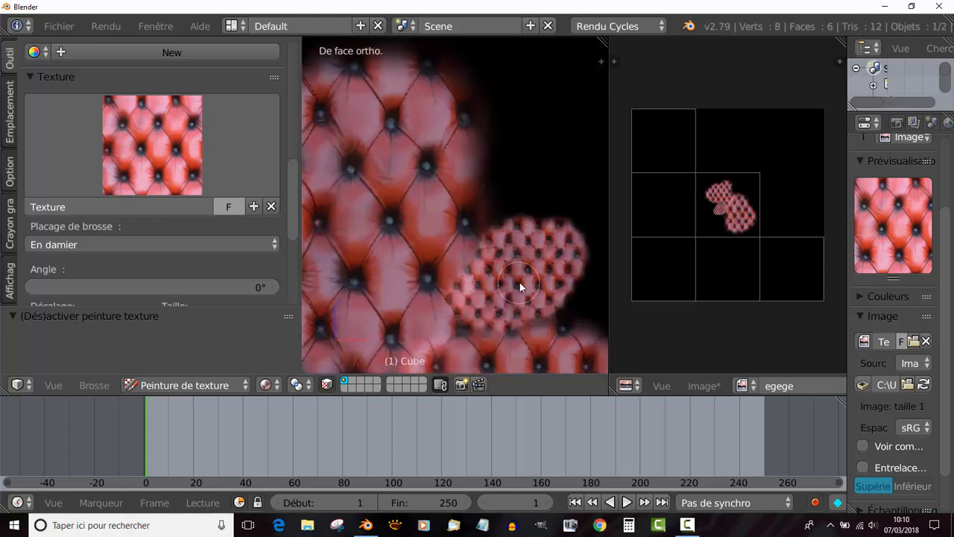
Enlarge the brush and cover the cube's whole front face with a large leather pattern from a distant zoom.
{"action": "scroll", "coordinate": [520, 286], "scroll_direction": "down", "scroll_amount": 10}
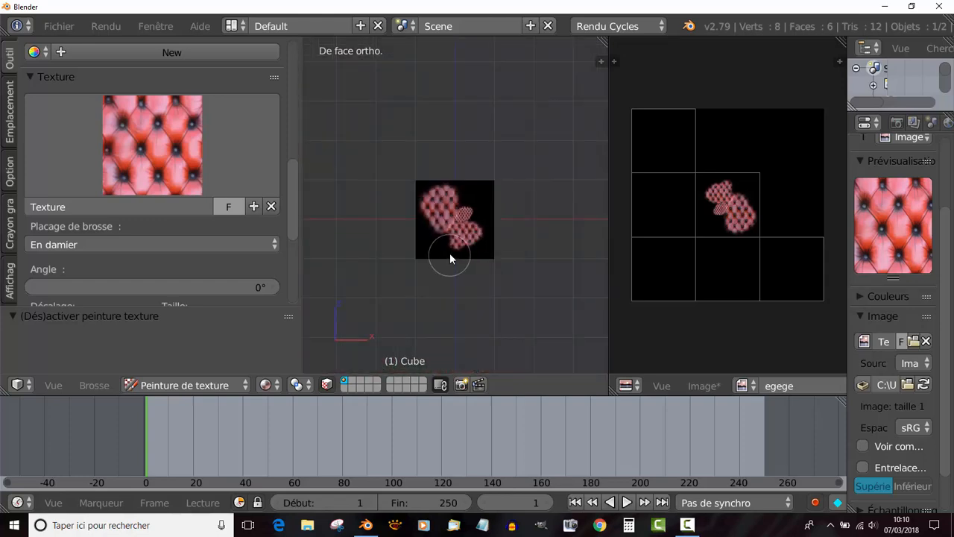
{"action": "key", "text": "f"}
{"action": "left_click", "coordinate": [481, 281]}
{"action": "mouse_move", "coordinate": [481, 281]}
{"action": "left_mouse_down"}
{"action": "mouse_move", "coordinate": [451, 216]}
{"action": "mouse_move", "coordinate": [477, 243]}
{"action": "mouse_move", "coordinate": [425, 171]}
{"action": "mouse_move", "coordinate": [494, 189]}
{"action": "mouse_move", "coordinate": [470, 281]}
{"action": "left_mouse_up"}
{"action": "scroll", "coordinate": [488, 277], "scroll_direction": "up", "scroll_amount": 4}
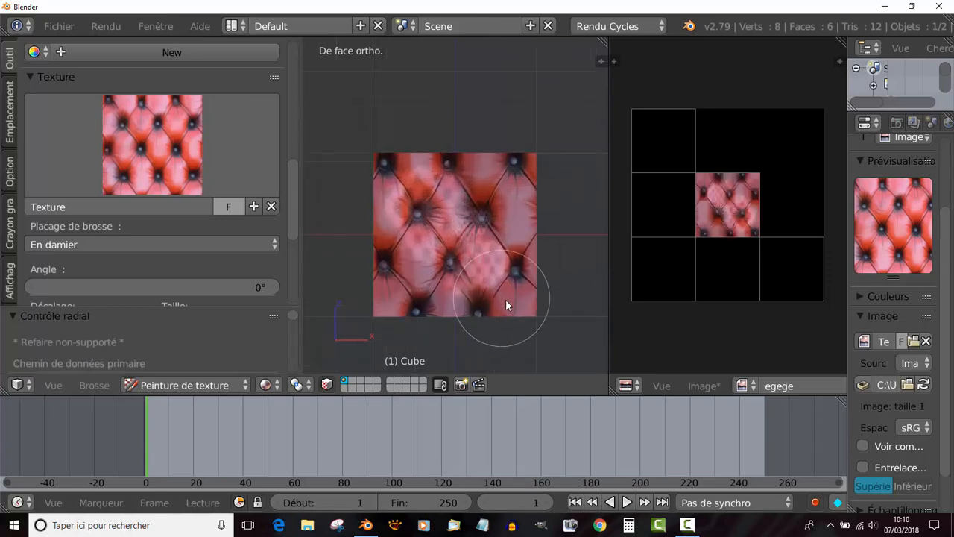
Shrink the brush and paint a fine-patterned leather patch in the centre of the front face from a closer zoom.
{"action": "key", "text": "f"}
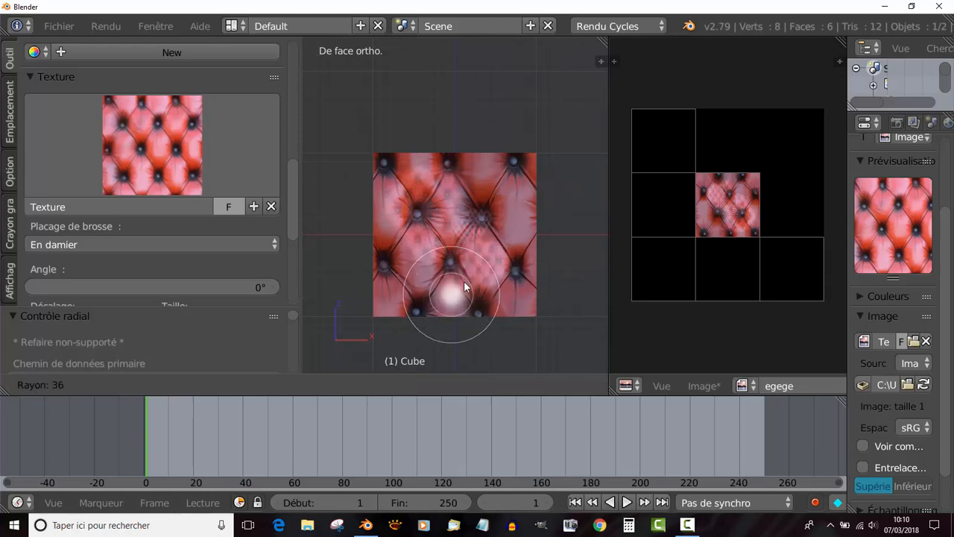
{"action": "left_click", "coordinate": [448, 263]}
{"action": "scroll", "coordinate": [434, 233], "scroll_direction": "up", "scroll_amount": 3}
{"action": "mouse_move", "coordinate": [425, 233]}
{"action": "left_mouse_down"}
{"action": "mouse_move", "coordinate": [463, 231]}
{"action": "mouse_move", "coordinate": [438, 261]}
{"action": "mouse_move", "coordinate": [477, 285]}
{"action": "mouse_move", "coordinate": [443, 238]}
{"action": "mouse_move", "coordinate": [447, 249]}
{"action": "mouse_move", "coordinate": [494, 191]}
{"action": "mouse_move", "coordinate": [460, 232]}
{"action": "left_mouse_up"}
Enlarge the brush again and repaint the entire front face with the larger leather pattern.
{"action": "scroll", "coordinate": [443, 239], "scroll_direction": "down", "scroll_amount": 4}
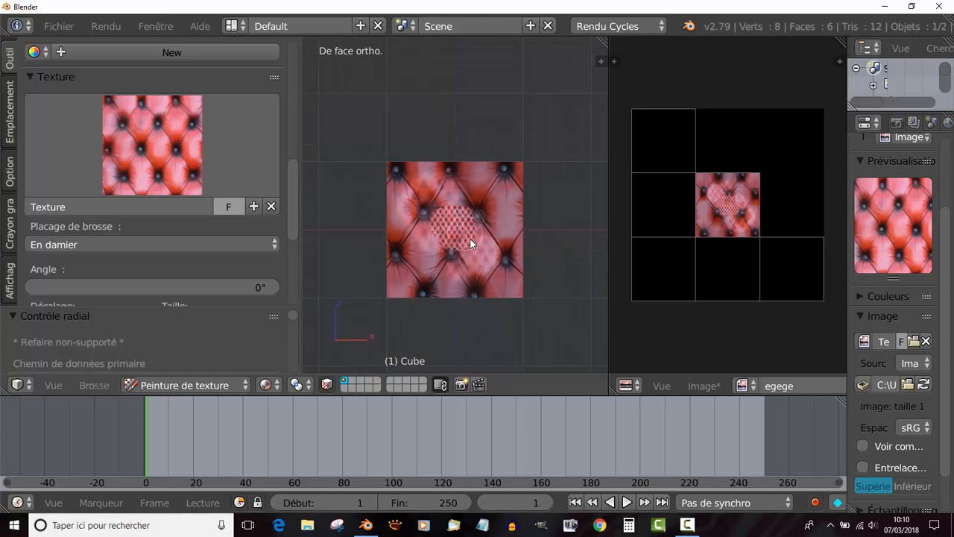
{"action": "key", "text": "f"}
{"action": "left_click", "coordinate": [518, 269]}
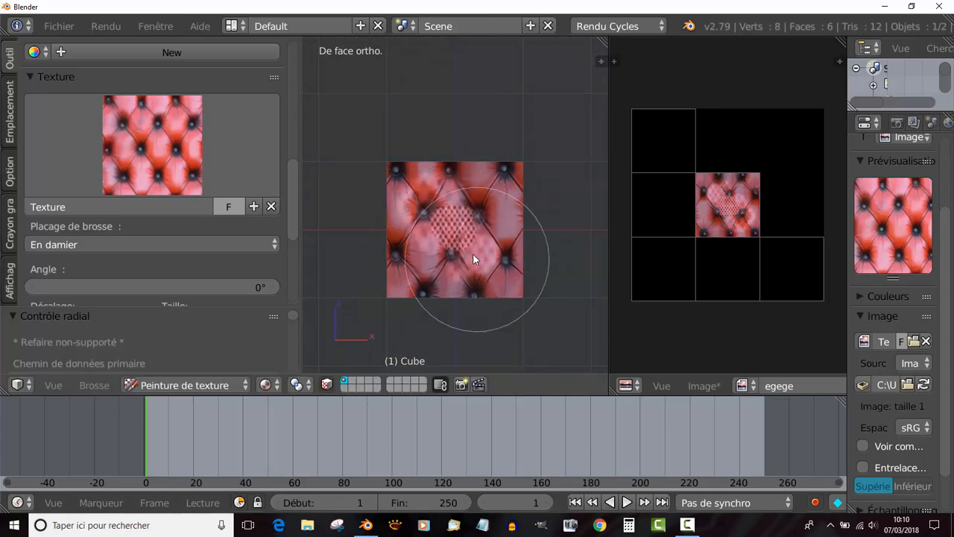
{"action": "mouse_move", "coordinate": [473, 253]}
{"action": "left_mouse_down"}
{"action": "mouse_move", "coordinate": [503, 195]}
{"action": "mouse_move", "coordinate": [387, 235]}
{"action": "mouse_move", "coordinate": [490, 268]}
{"action": "mouse_move", "coordinate": [492, 209]}
{"action": "mouse_move", "coordinate": [449, 211]}
{"action": "mouse_move", "coordinate": [494, 245]}
{"action": "mouse_move", "coordinate": [504, 223]}
{"action": "mouse_move", "coordinate": [438, 225]}
{"action": "mouse_move", "coordinate": [474, 281]}
{"action": "left_mouse_up"}
Reduce the brush radius and paint a medium-sized leather patch over the middle of the front face.
{"action": "key", "text": "f"}
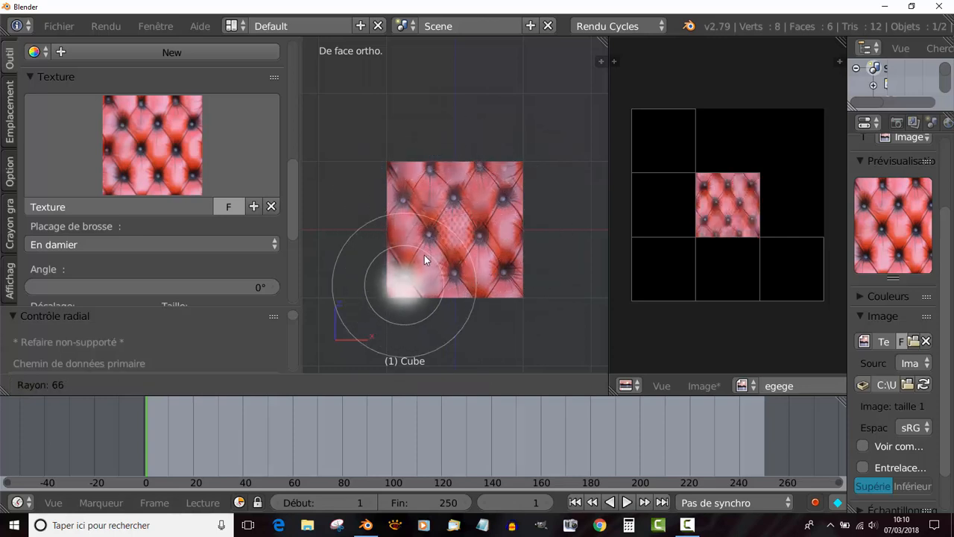
{"action": "left_click", "coordinate": [424, 255]}
{"action": "mouse_move", "coordinate": [441, 236]}
{"action": "left_mouse_down"}
{"action": "mouse_move", "coordinate": [451, 247]}
{"action": "mouse_move", "coordinate": [454, 239]}
{"action": "mouse_move", "coordinate": [431, 258]}
{"action": "mouse_move", "coordinate": [453, 233]}
{"action": "mouse_move", "coordinate": [437, 228]}
{"action": "left_mouse_up"}
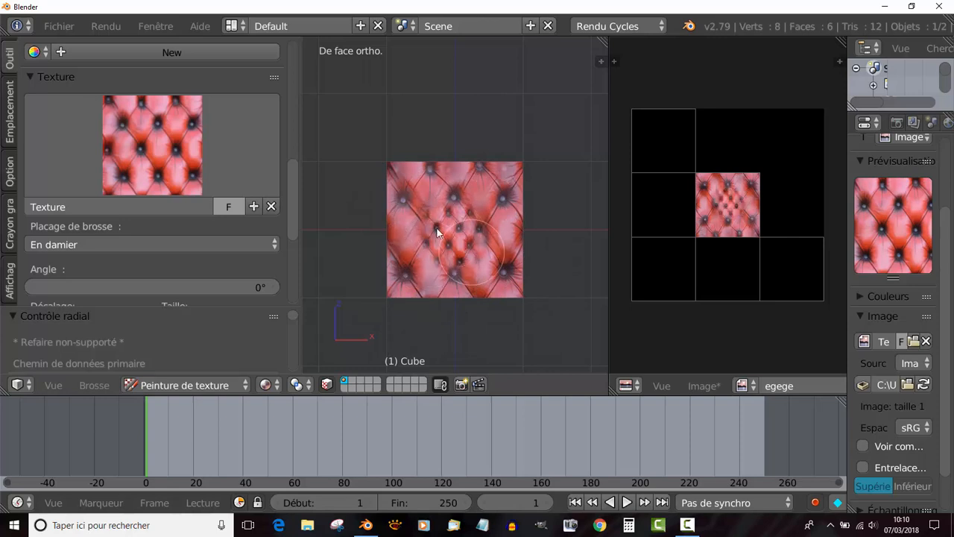
{"action": "scroll", "coordinate": [460, 229], "scroll_direction": "up", "scroll_amount": 2}
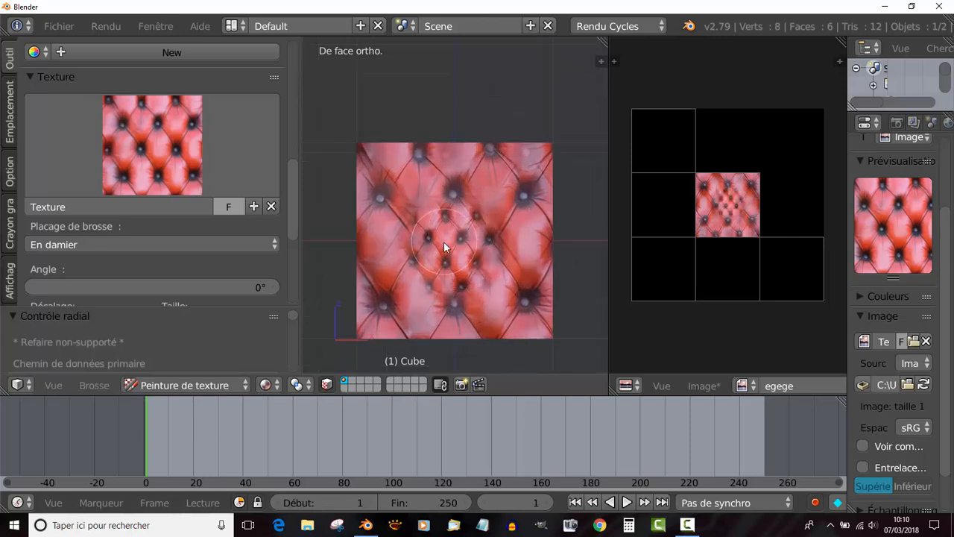
{"action": "mouse_move", "coordinate": [445, 245]}
{"action": "left_mouse_down"}
{"action": "mouse_move", "coordinate": [471, 212]}
{"action": "mouse_move", "coordinate": [451, 265]}
{"action": "mouse_move", "coordinate": [458, 284]}
{"action": "mouse_move", "coordinate": [456, 230]}
{"action": "left_mouse_up"}
Cover the cube's left side face with the leather pattern and inspect the paint on the adjoining top face.
{"action": "left_click_drag", "start_coordinate": [293, 203], "coordinate": [295, 228]}
{"action": "middle_click_drag", "start_coordinate": [464, 219], "coordinate": [571, 230]}
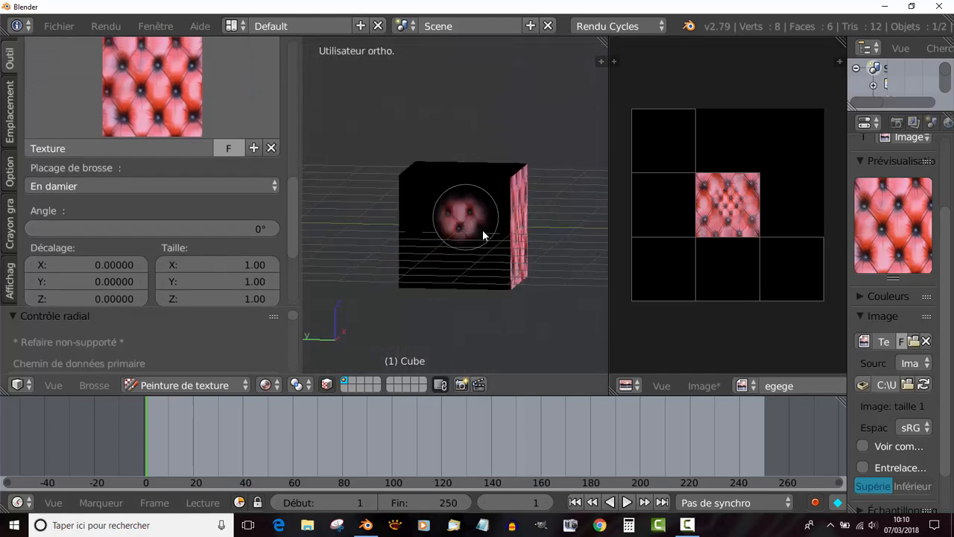
{"action": "mouse_move", "coordinate": [482, 230]}
{"action": "left_mouse_down"}
{"action": "mouse_move", "coordinate": [414, 192]}
{"action": "mouse_move", "coordinate": [512, 199]}
{"action": "mouse_move", "coordinate": [516, 259]}
{"action": "mouse_move", "coordinate": [416, 269]}
{"action": "mouse_move", "coordinate": [411, 212]}
{"action": "mouse_move", "coordinate": [491, 261]}
{"action": "mouse_move", "coordinate": [388, 192]}
{"action": "mouse_move", "coordinate": [521, 203]}
{"action": "left_mouse_up"}
{"action": "middle_click_drag", "start_coordinate": [521, 203], "coordinate": [500, 276]}
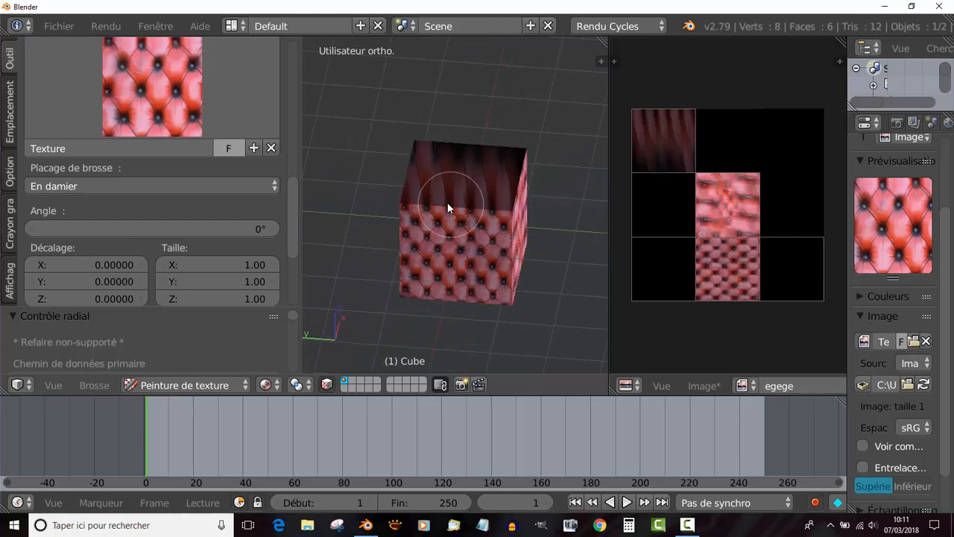
{"action": "middle_click_drag", "start_coordinate": [456, 243], "coordinate": [465, 251]}
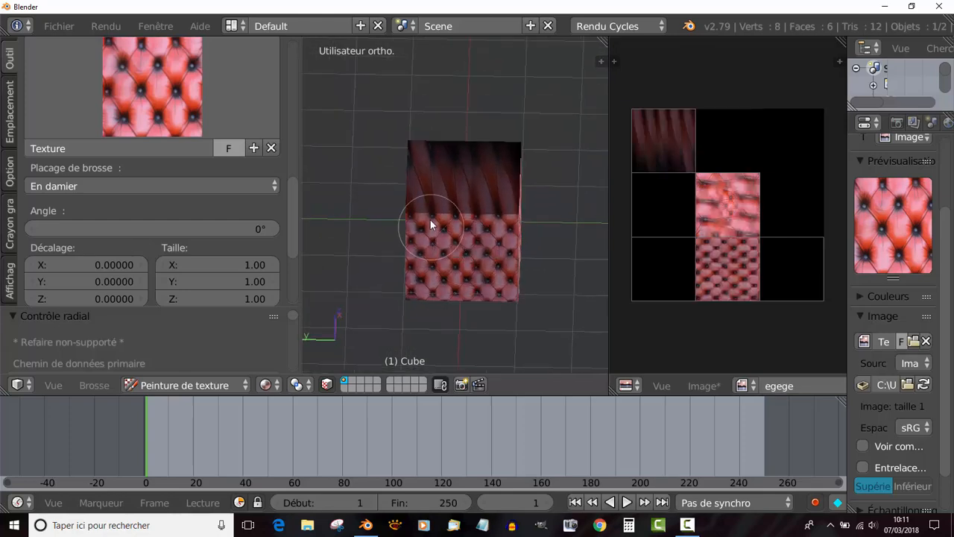
{"action": "middle_click_drag", "start_coordinate": [462, 158], "coordinate": [455, 271]}
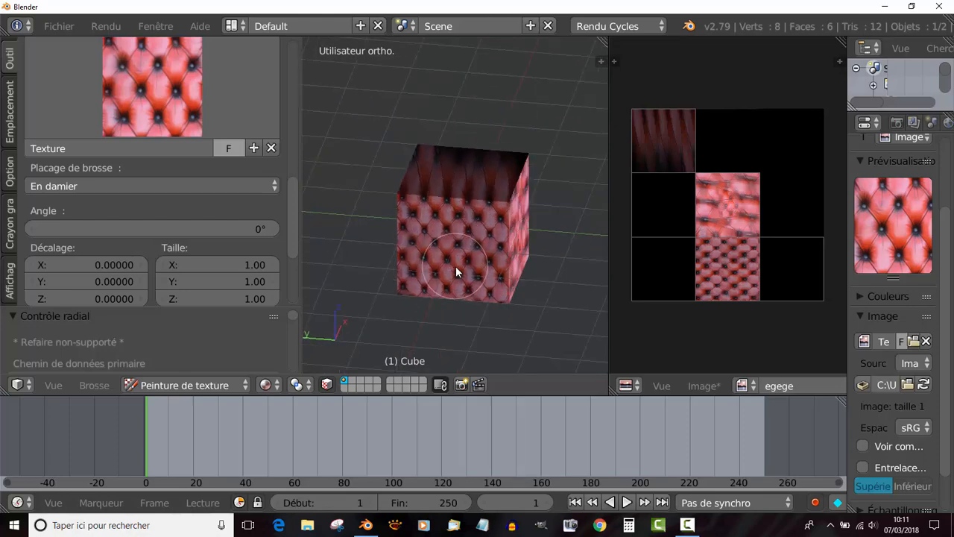
Repaint the whole front face with the leather pattern from the front view, then inspect the cube at an angle.
{"action": "key", "text": "KP_1"}
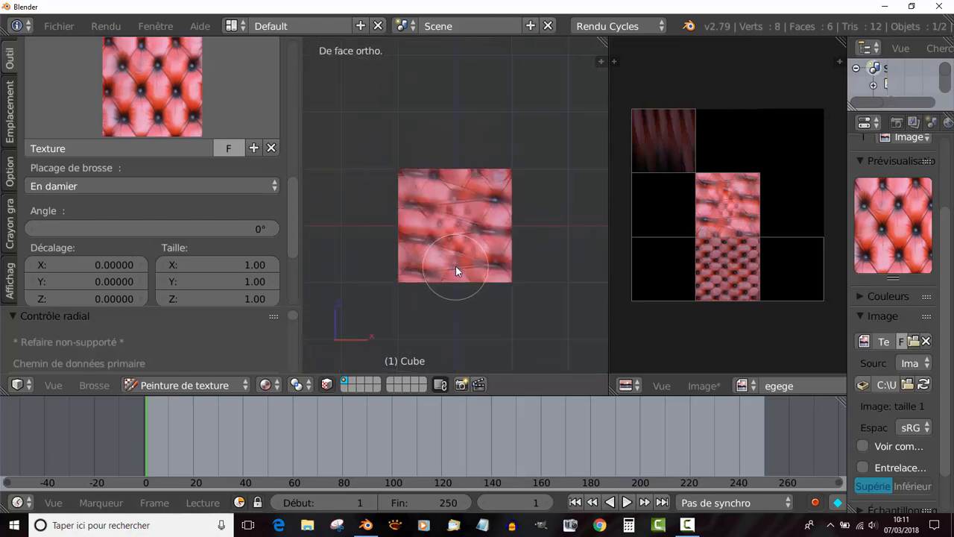
{"action": "mouse_move", "coordinate": [425, 196]}
{"action": "left_mouse_down"}
{"action": "mouse_move", "coordinate": [506, 185]}
{"action": "mouse_move", "coordinate": [403, 212]}
{"action": "mouse_move", "coordinate": [414, 258]}
{"action": "mouse_move", "coordinate": [506, 174]}
{"action": "mouse_move", "coordinate": [414, 224]}
{"action": "mouse_move", "coordinate": [442, 168]}
{"action": "mouse_move", "coordinate": [507, 274]}
{"action": "left_mouse_up"}
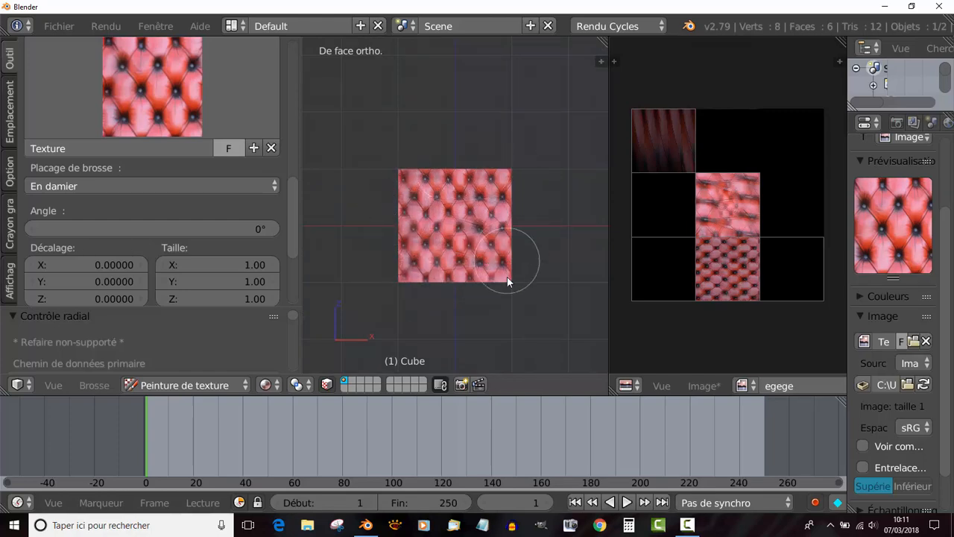
{"action": "middle_click_drag", "start_coordinate": [370, 317], "coordinate": [559, 272]}
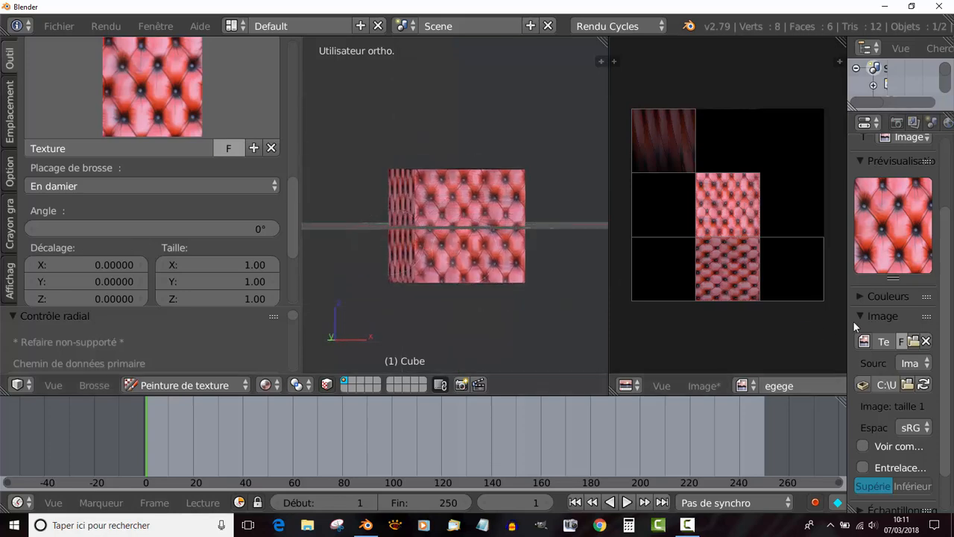
{"action": "middle_click_drag", "start_coordinate": [589, 310], "coordinate": [512, 298]}
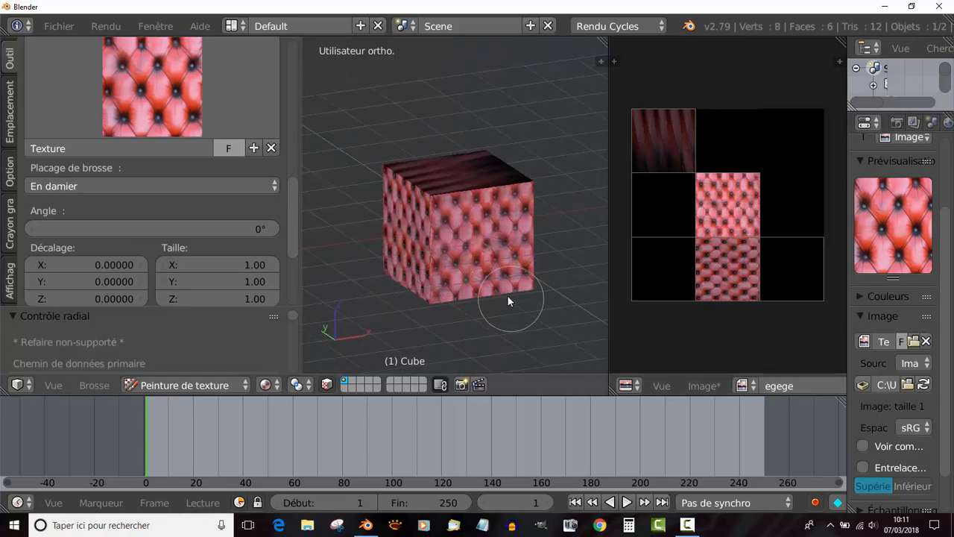
Widen the properties editor, narrow the 3D view, and bring the brush texture's name and type settings into view.
{"action": "left_click_drag", "start_coordinate": [847, 317], "coordinate": [744, 317]}
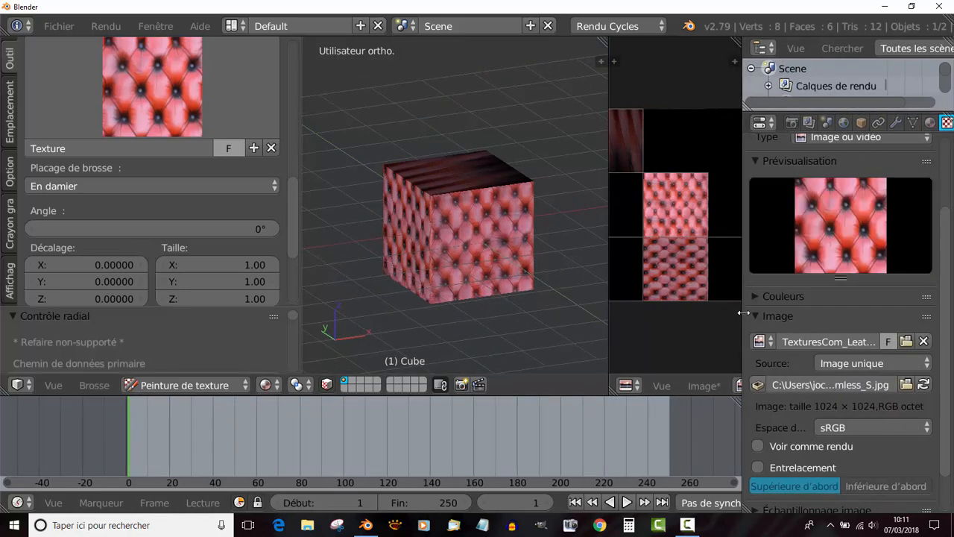
{"action": "left_click_drag", "start_coordinate": [609, 328], "coordinate": [507, 335]}
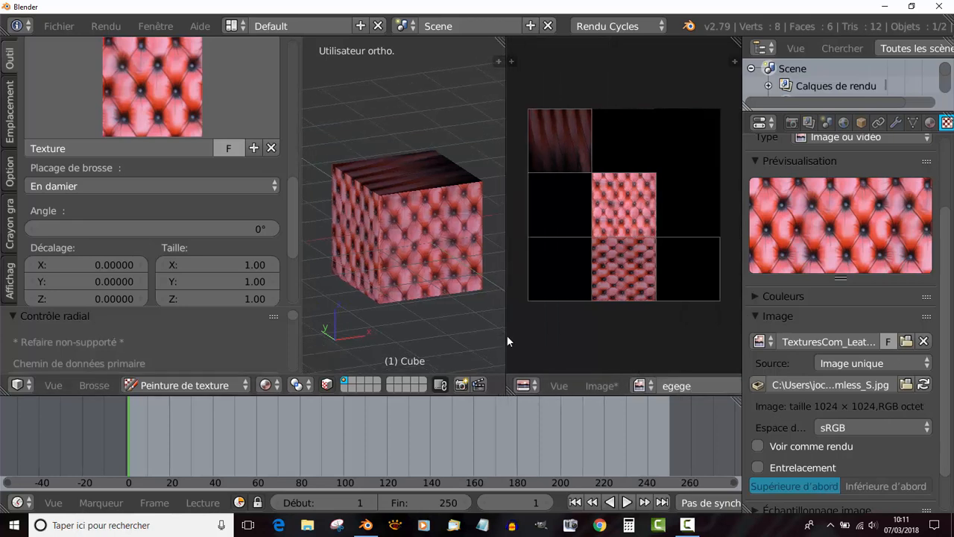
{"action": "left_click_drag", "start_coordinate": [944, 319], "coordinate": [949, 287]}
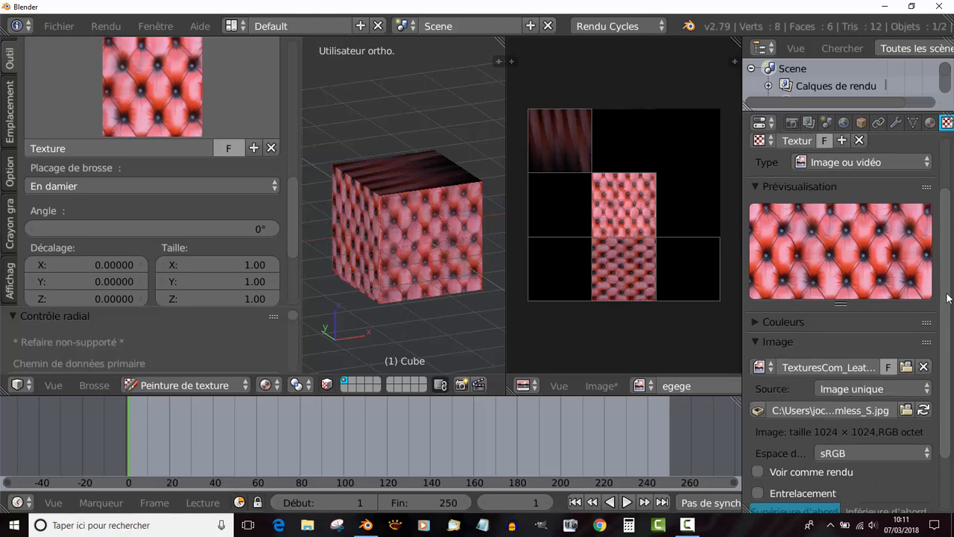
{"action": "left_click_drag", "start_coordinate": [946, 297], "coordinate": [948, 231]}
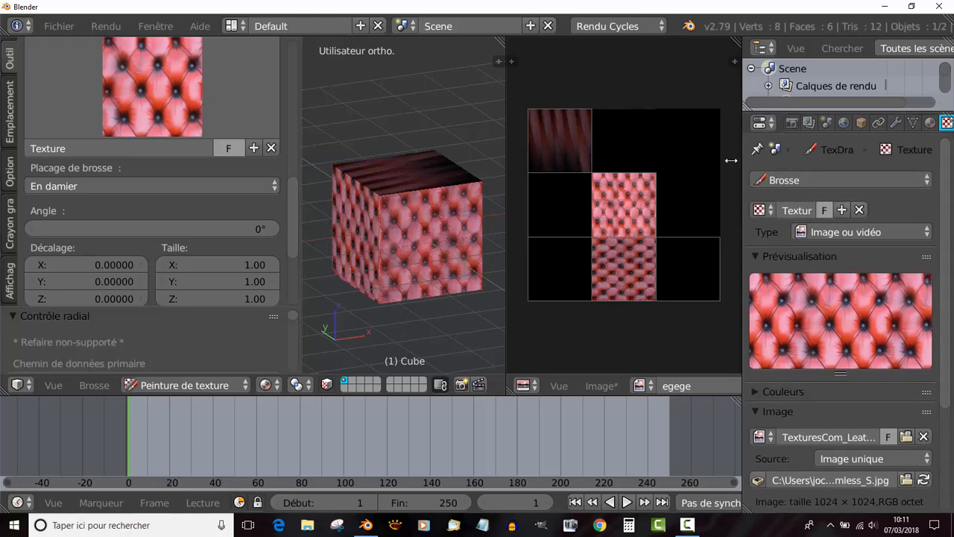
{"action": "left_click_drag", "start_coordinate": [731, 160], "coordinate": [657, 158]}
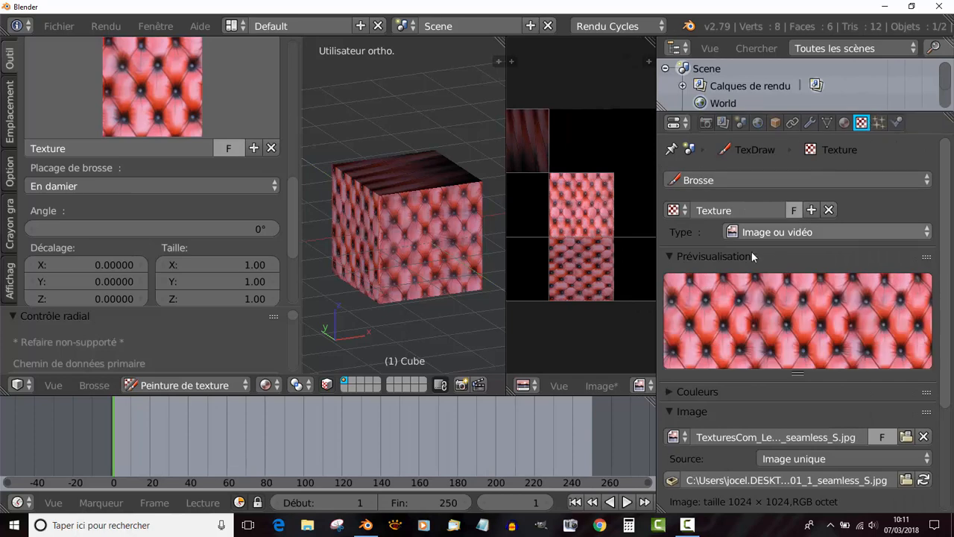
Add a new brush texture and load Cuir002.jpg from the Cuir folder as its image.
{"action": "left_click", "coordinate": [675, 210]}
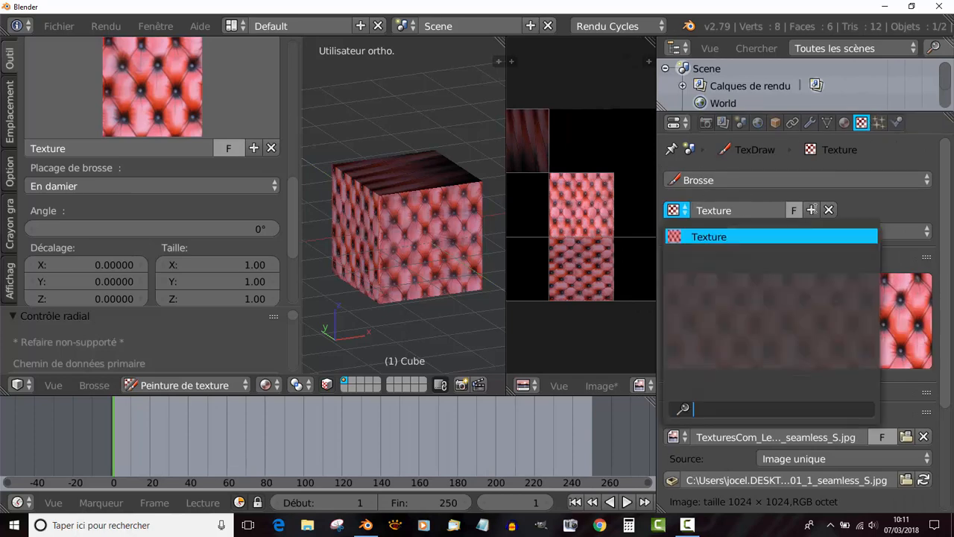
{"action": "left_click", "coordinate": [812, 210]}
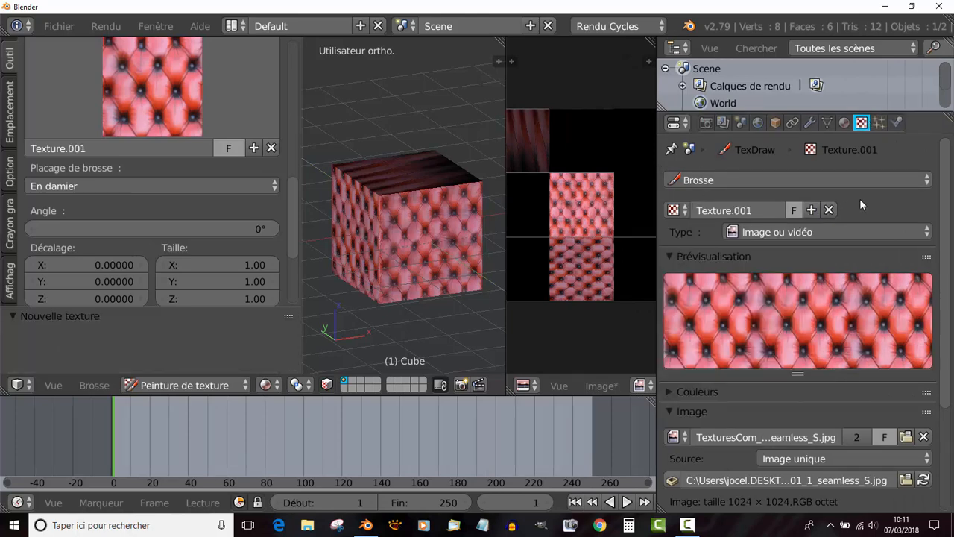
{"action": "scroll", "coordinate": [876, 246], "scroll_direction": "down", "scroll_amount": 4}
{"action": "left_click", "coordinate": [907, 316]}
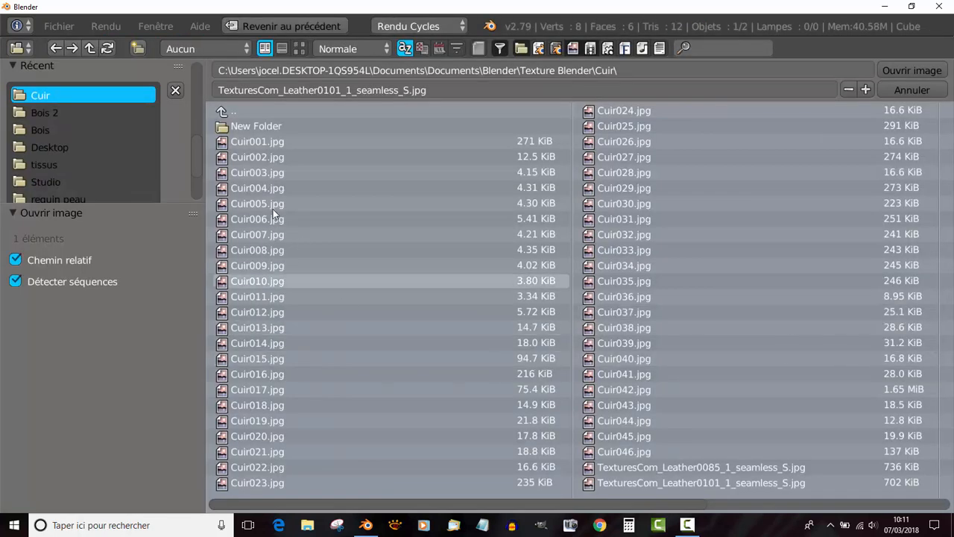
{"action": "left_click", "coordinate": [302, 51]}
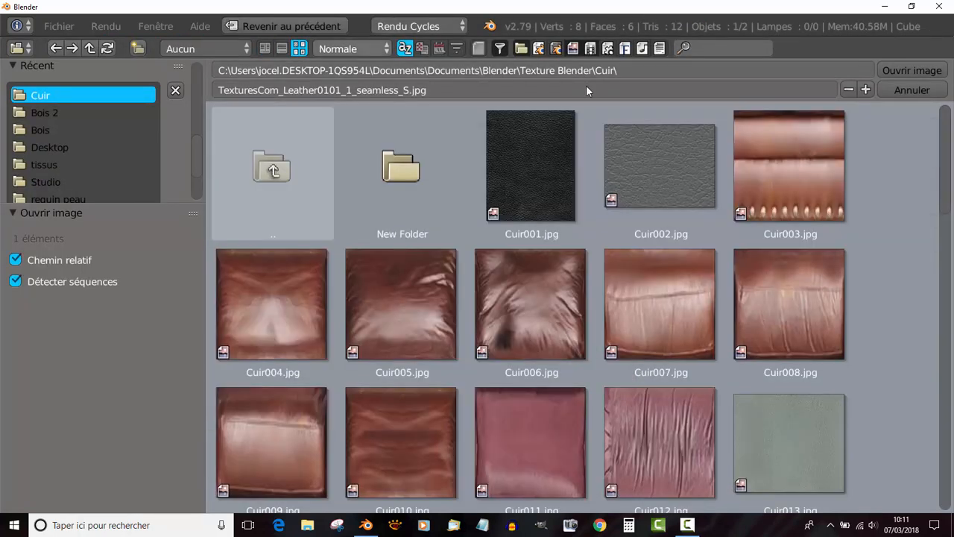
{"action": "left_click", "coordinate": [532, 153]}
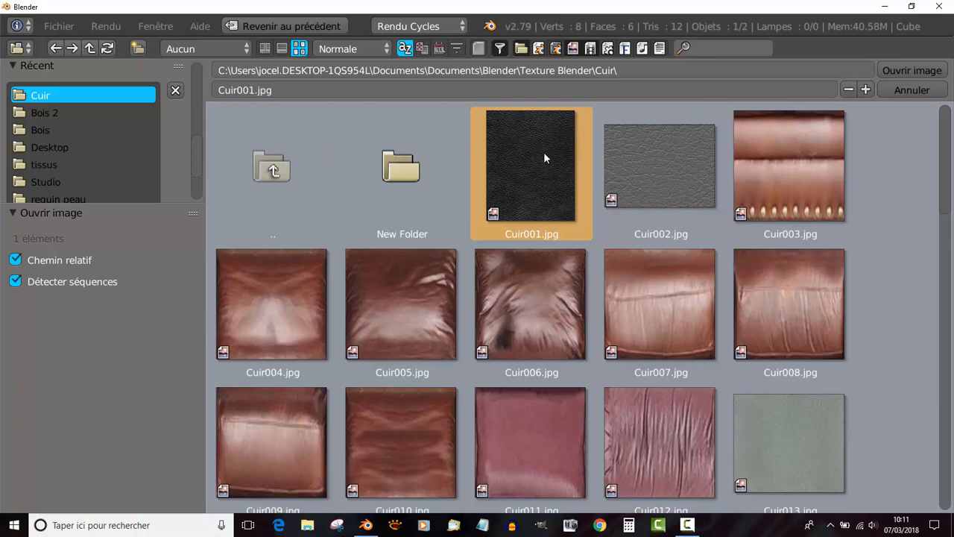
{"action": "left_click", "coordinate": [912, 68]}
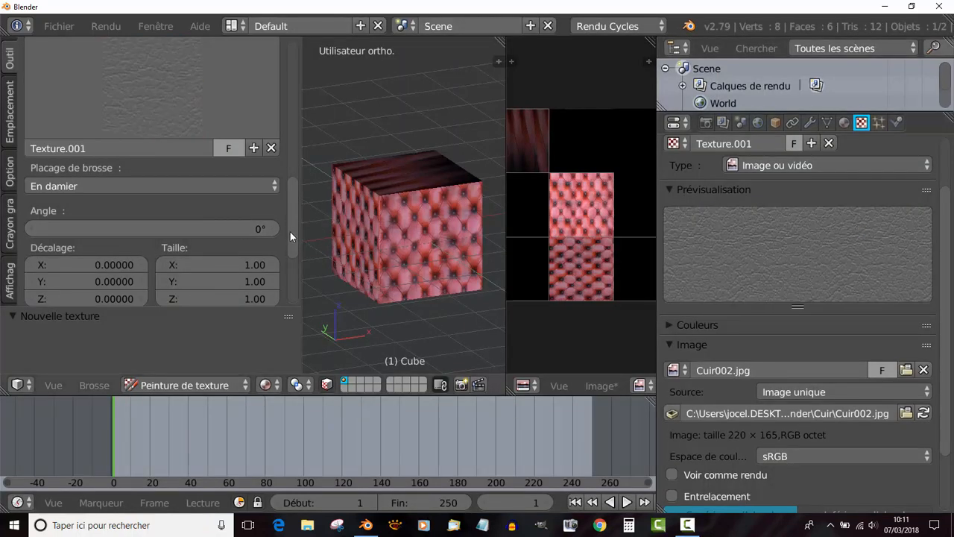
{"action": "scroll", "coordinate": [298, 197], "scroll_direction": "up", "scroll_amount": 4}
{"action": "left_click", "coordinate": [135, 195]}
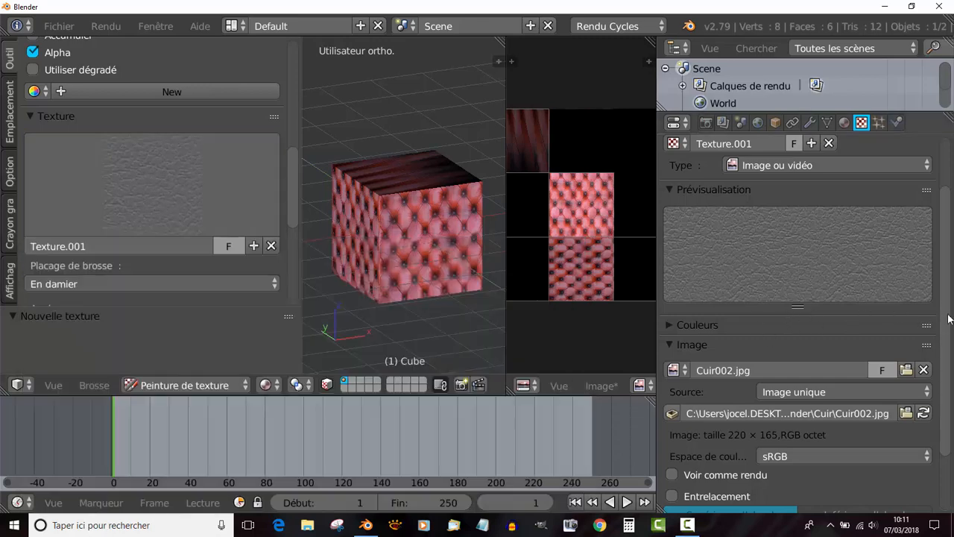
Add another brush texture and load TexturesCom_FabricPlain0087_S.jpg from the tissus folder as its image.
{"action": "left_click", "coordinate": [811, 210]}
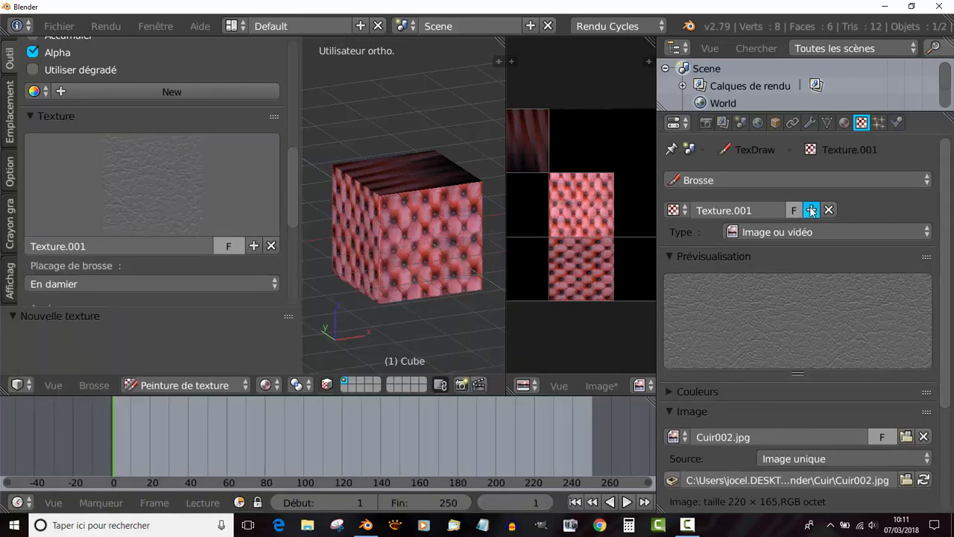
{"action": "left_click", "coordinate": [905, 436]}
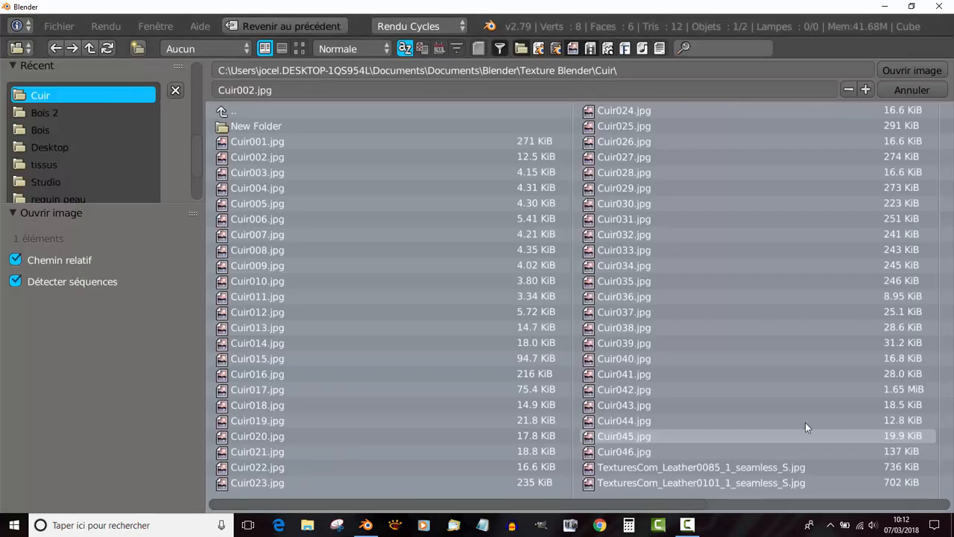
{"action": "left_click", "coordinate": [299, 49]}
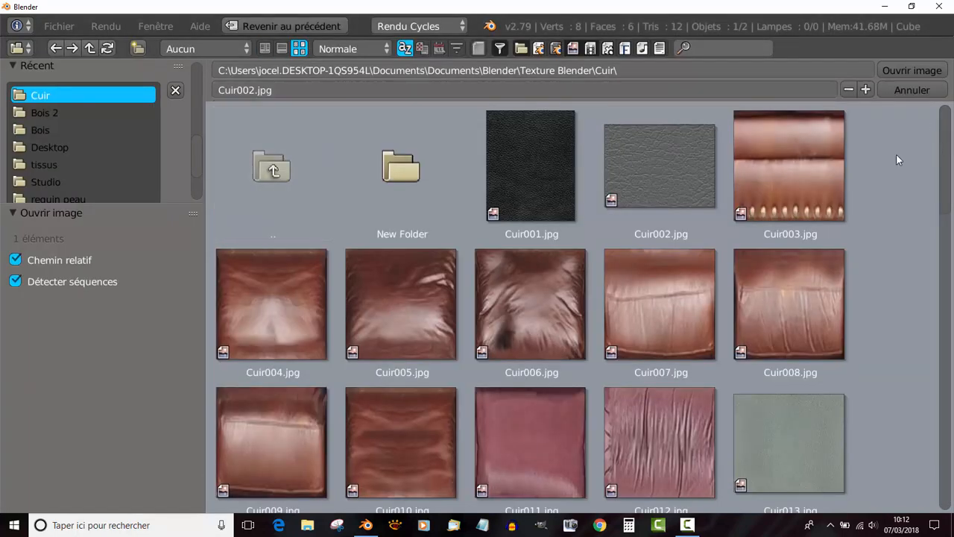
{"action": "left_click", "coordinate": [34, 169]}
{"action": "scroll", "coordinate": [625, 262], "scroll_direction": "down", "scroll_amount": 3}
{"action": "scroll", "coordinate": [648, 269], "scroll_direction": "up", "scroll_amount": 2}
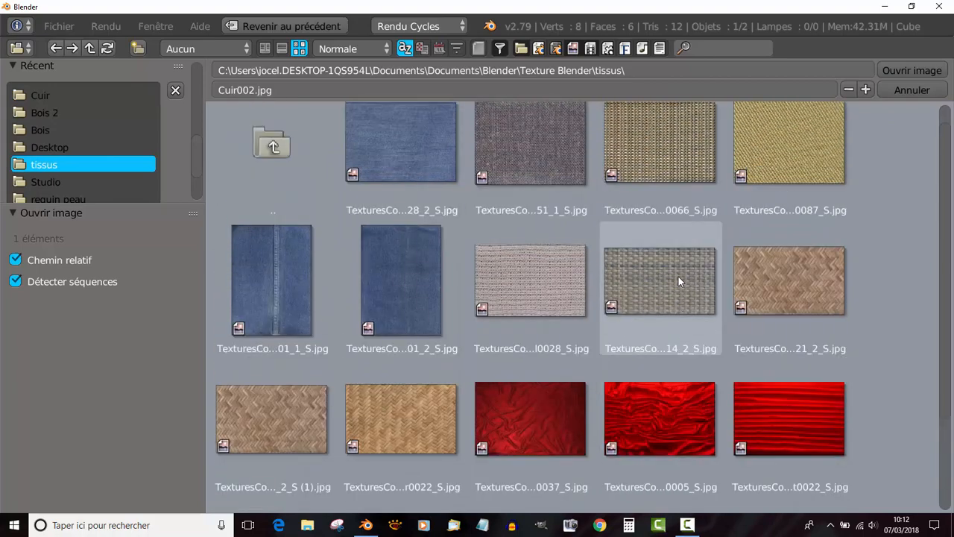
{"action": "left_click", "coordinate": [793, 173]}
{"action": "left_click", "coordinate": [902, 73]}
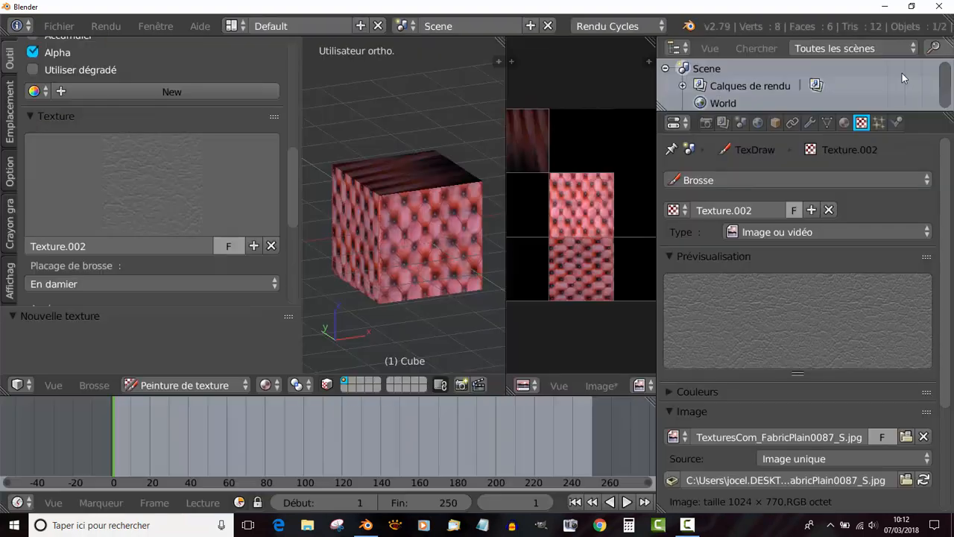
Widen the image editor and the 3D view, then paint the cube's whole top face with the beige fabric texture from the top view.
{"action": "left_click", "coordinate": [143, 201]}
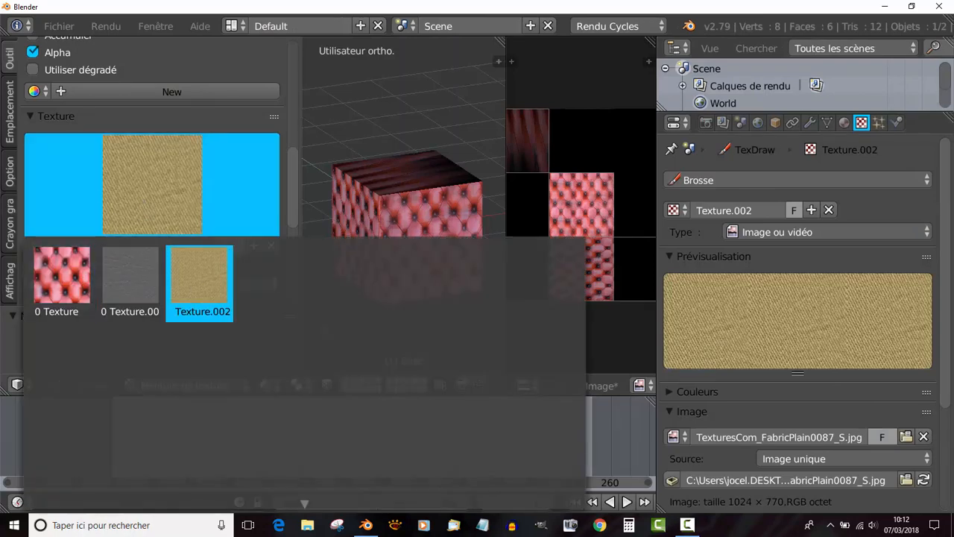
{"action": "left_click_drag", "start_coordinate": [946, 363], "coordinate": [951, 339]}
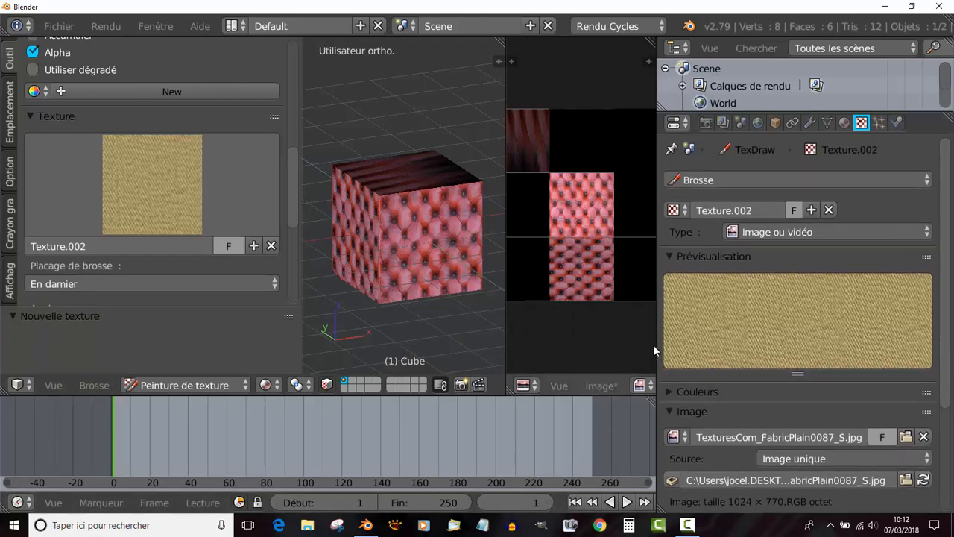
{"action": "left_click_drag", "start_coordinate": [656, 341], "coordinate": [886, 332]}
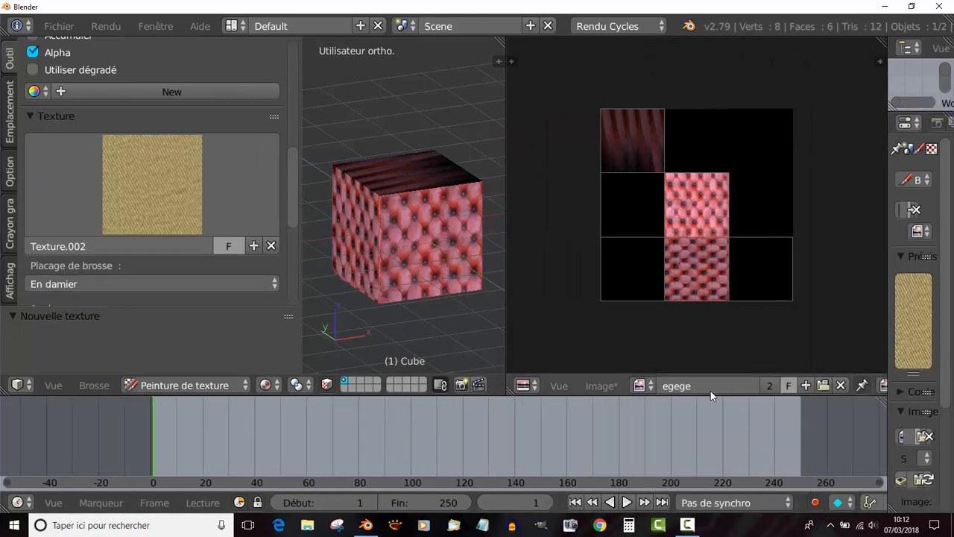
{"action": "left_click", "coordinate": [600, 386]}
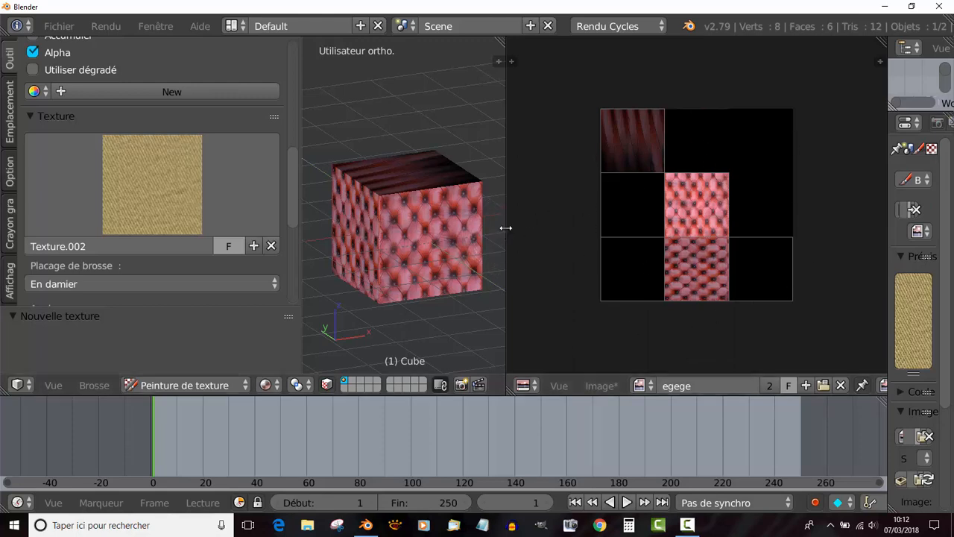
{"action": "left_click_drag", "start_coordinate": [506, 228], "coordinate": [604, 217]}
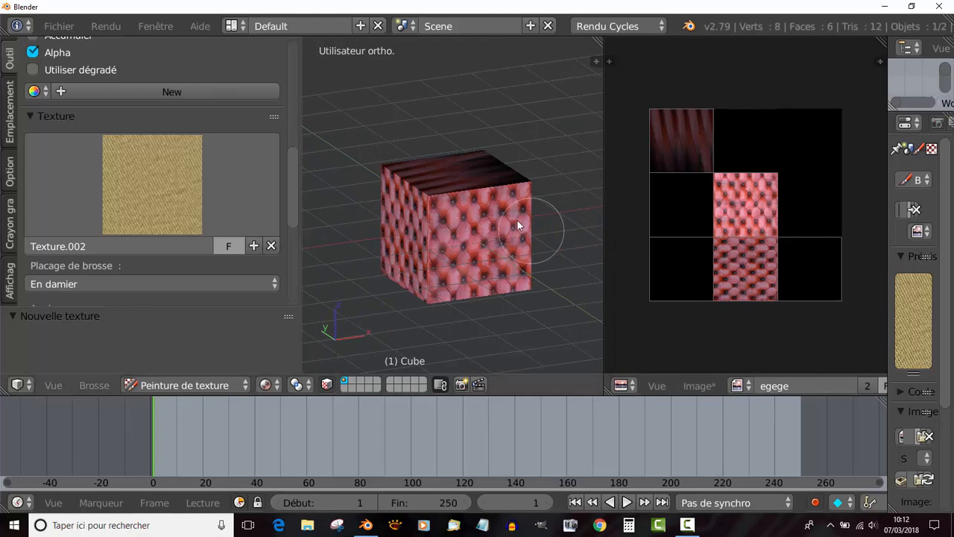
{"action": "key", "text": "KP_7"}
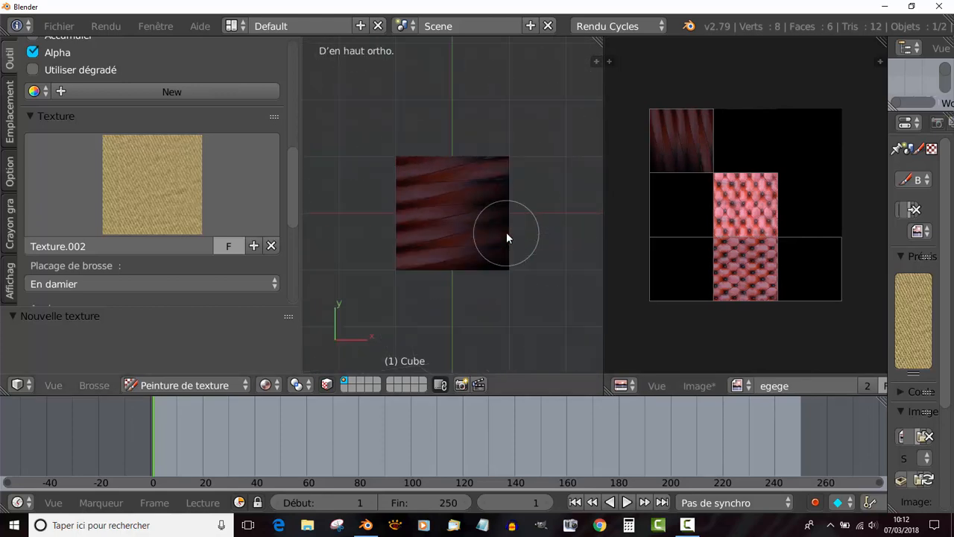
{"action": "mouse_move", "coordinate": [407, 215]}
{"action": "left_mouse_down"}
{"action": "mouse_move", "coordinate": [423, 218]}
{"action": "mouse_move", "coordinate": [414, 168]}
{"action": "mouse_move", "coordinate": [447, 161]}
{"action": "mouse_move", "coordinate": [493, 249]}
{"action": "mouse_move", "coordinate": [485, 179]}
{"action": "mouse_move", "coordinate": [410, 214]}
{"action": "mouse_move", "coordinate": [442, 258]}
{"action": "mouse_move", "coordinate": [421, 208]}
{"action": "mouse_move", "coordinate": [460, 255]}
{"action": "mouse_move", "coordinate": [429, 212]}
{"action": "mouse_move", "coordinate": [513, 195]}
{"action": "left_mouse_up"}
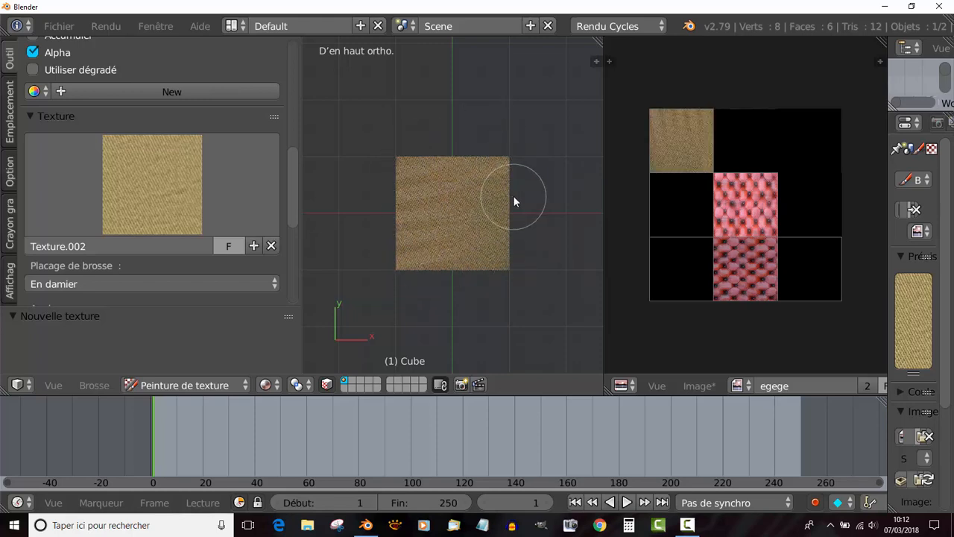
Switch the brush to the grey leather texture and paint the cube's whole bottom face from the bottom view.
{"action": "middle_click_drag", "start_coordinate": [398, 328], "coordinate": [492, 93]}
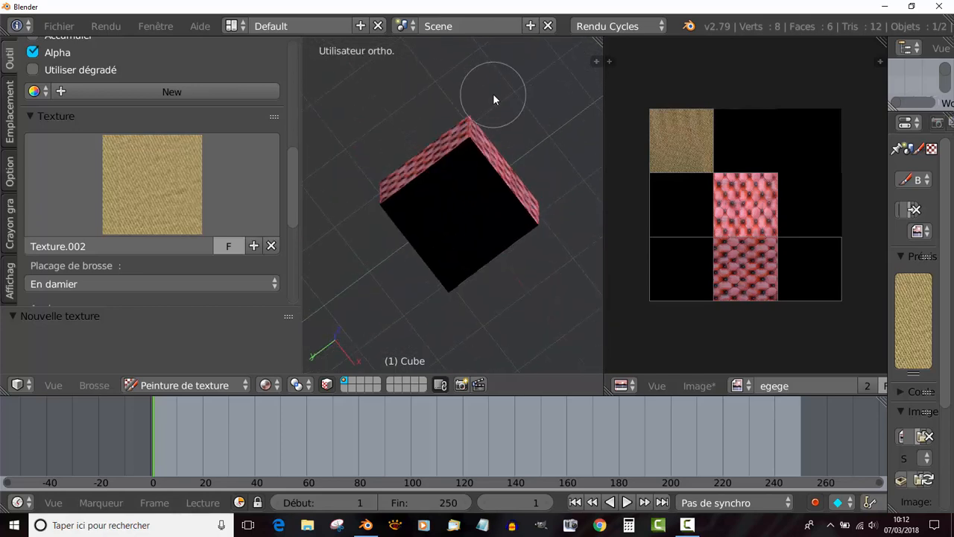
{"action": "key", "text": "ctrl+KP_7"}
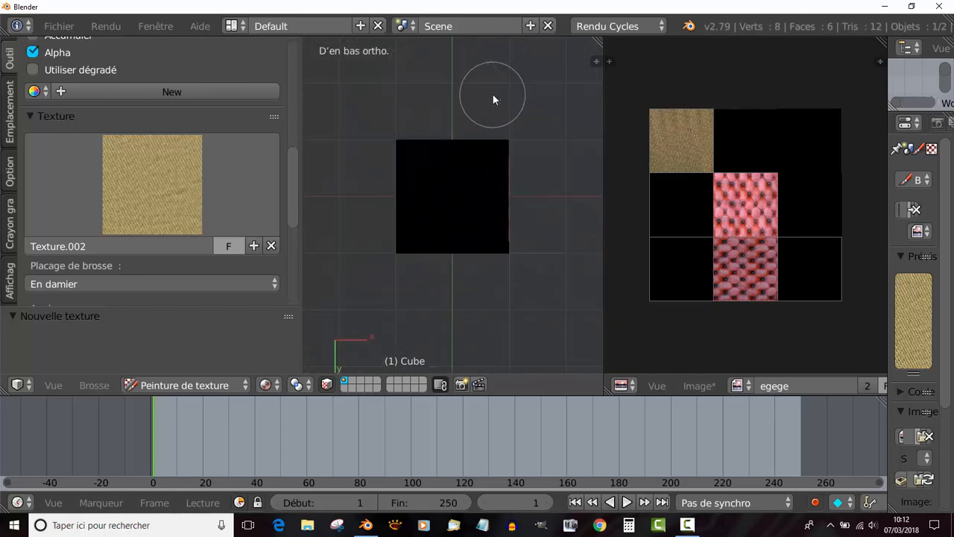
{"action": "left_click", "coordinate": [169, 179]}
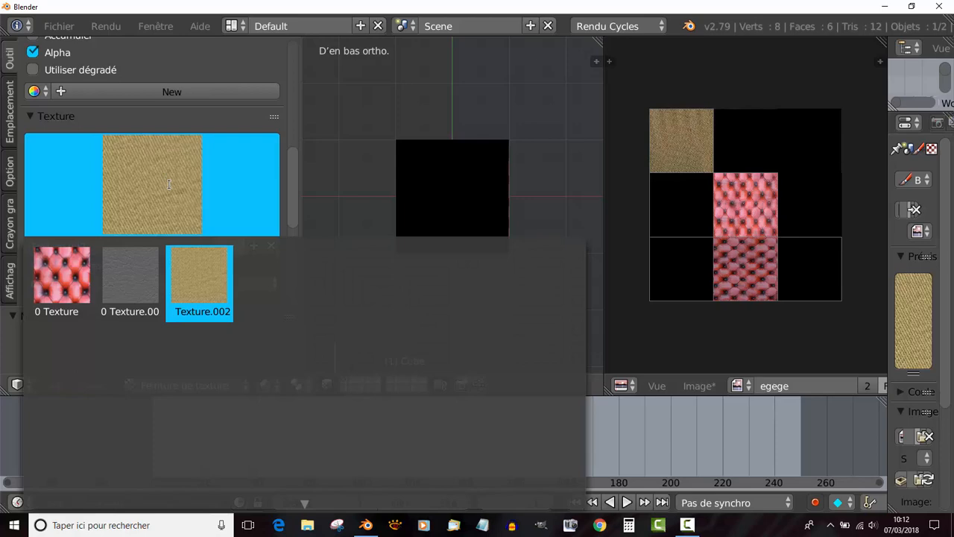
{"action": "left_click", "coordinate": [143, 287]}
{"action": "mouse_move", "coordinate": [441, 156]}
{"action": "left_mouse_down"}
{"action": "mouse_move", "coordinate": [512, 195]}
{"action": "mouse_move", "coordinate": [409, 261]}
{"action": "mouse_move", "coordinate": [406, 118]}
{"action": "mouse_move", "coordinate": [462, 159]}
{"action": "mouse_move", "coordinate": [437, 239]}
{"action": "mouse_move", "coordinate": [498, 222]}
{"action": "mouse_move", "coordinate": [512, 109]}
{"action": "left_mouse_up"}
Add another brush texture and browse the Bois 2 folder as thumbnails for its image.
{"action": "mouse_move", "coordinate": [530, 64]}
{"action": "middle_mouse_down"}
{"action": "mouse_move", "coordinate": [535, 123]}
{"action": "mouse_move", "coordinate": [394, 157]}
{"action": "mouse_move", "coordinate": [396, 176]}
{"action": "middle_mouse_up"}
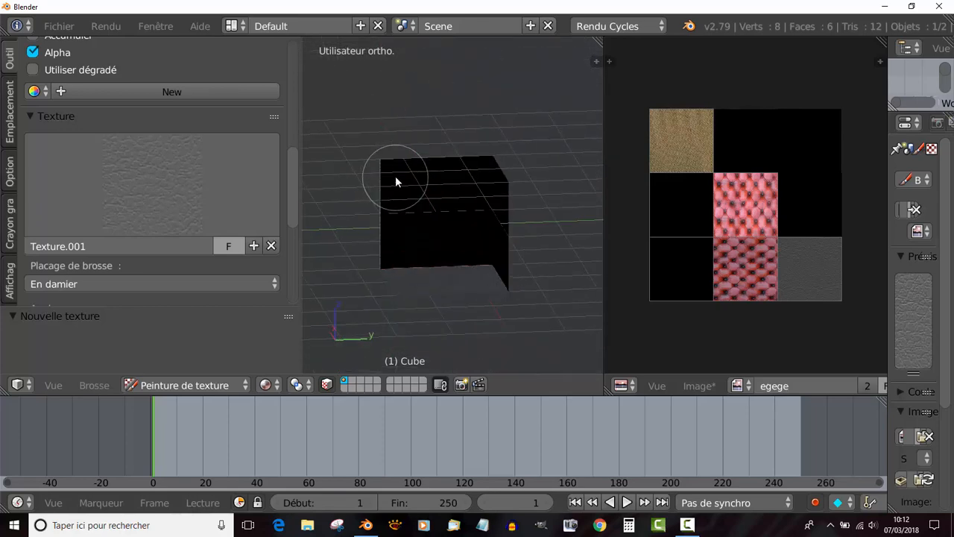
{"action": "key", "text": "KP_3"}
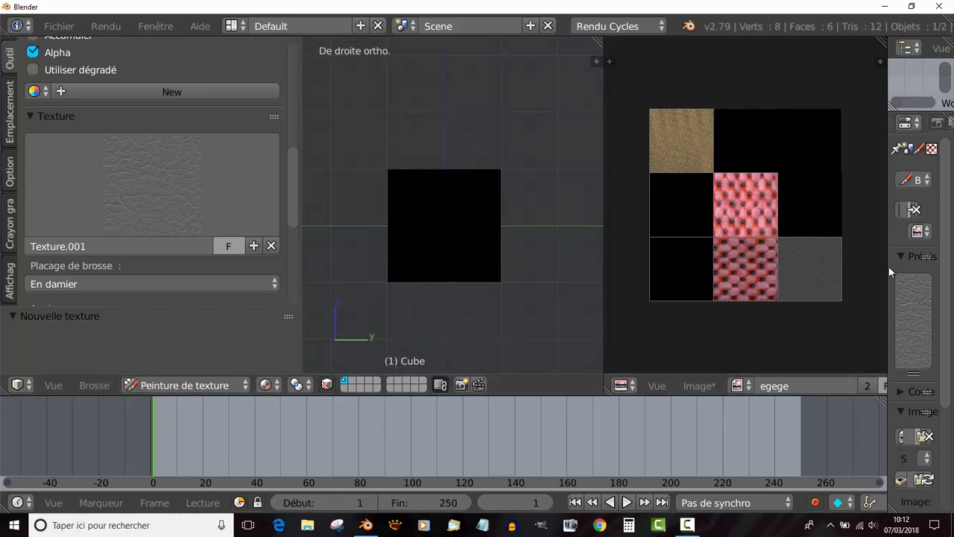
{"action": "left_click_drag", "start_coordinate": [888, 266], "coordinate": [710, 268]}
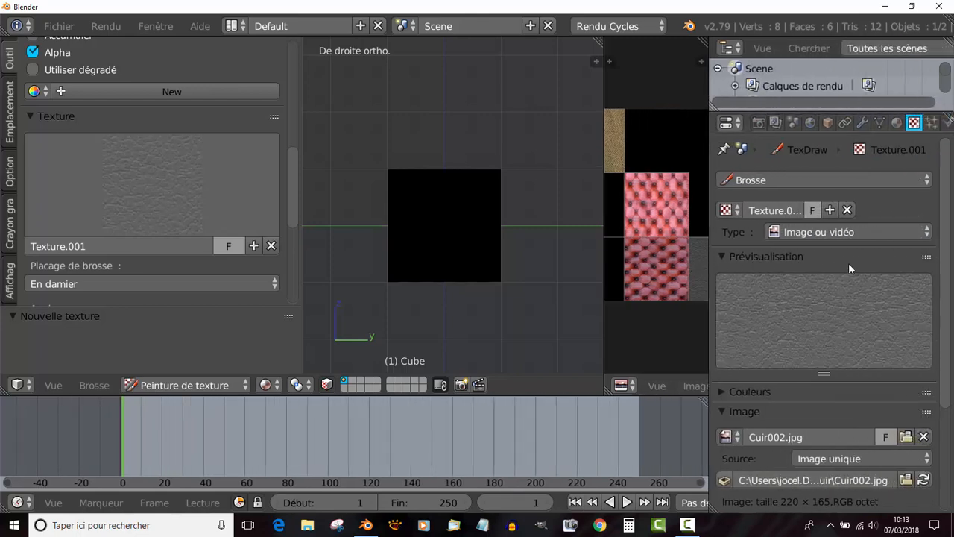
{"action": "left_click", "coordinate": [829, 210]}
{"action": "scroll", "coordinate": [886, 313], "scroll_direction": "down", "scroll_amount": 3}
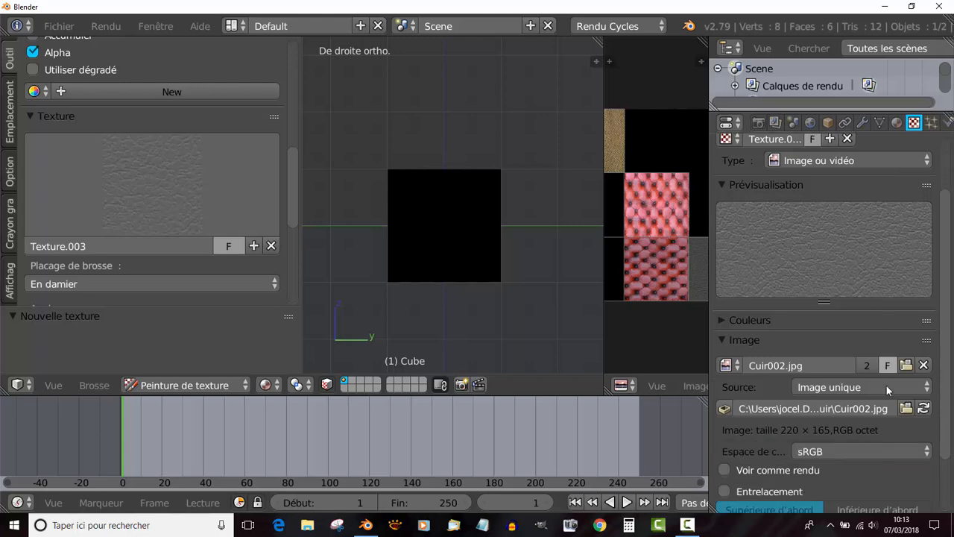
{"action": "left_click", "coordinate": [906, 340]}
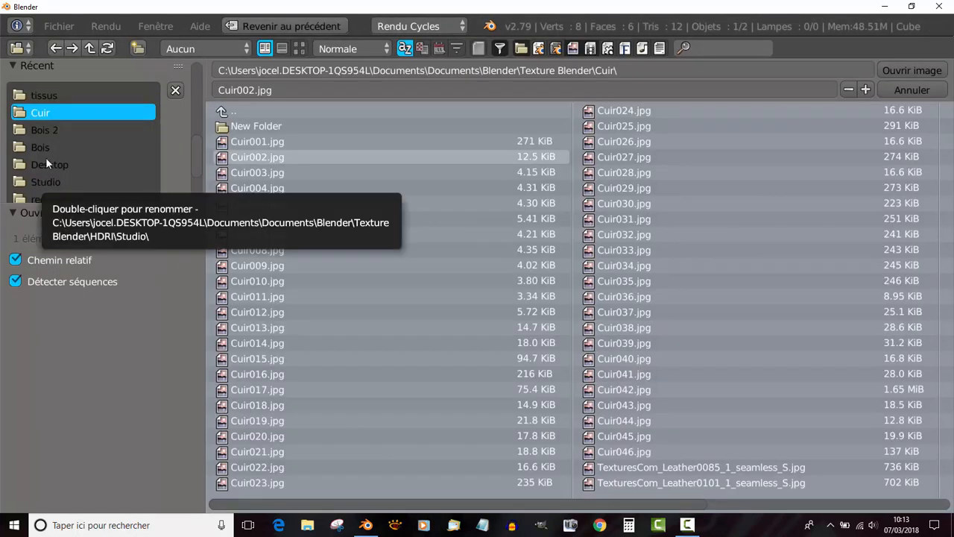
{"action": "left_click", "coordinate": [39, 131]}
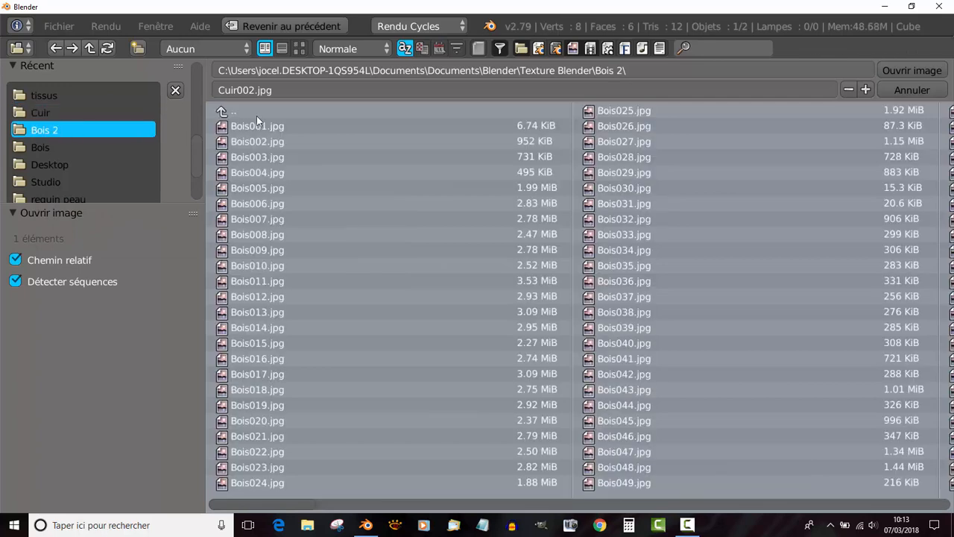
{"action": "left_click", "coordinate": [299, 48]}
Load the bark image Bois035.jpg from the Bois 2 folder into the new brush texture.
{"action": "scroll", "coordinate": [908, 234], "scroll_direction": "down", "scroll_amount": 6}
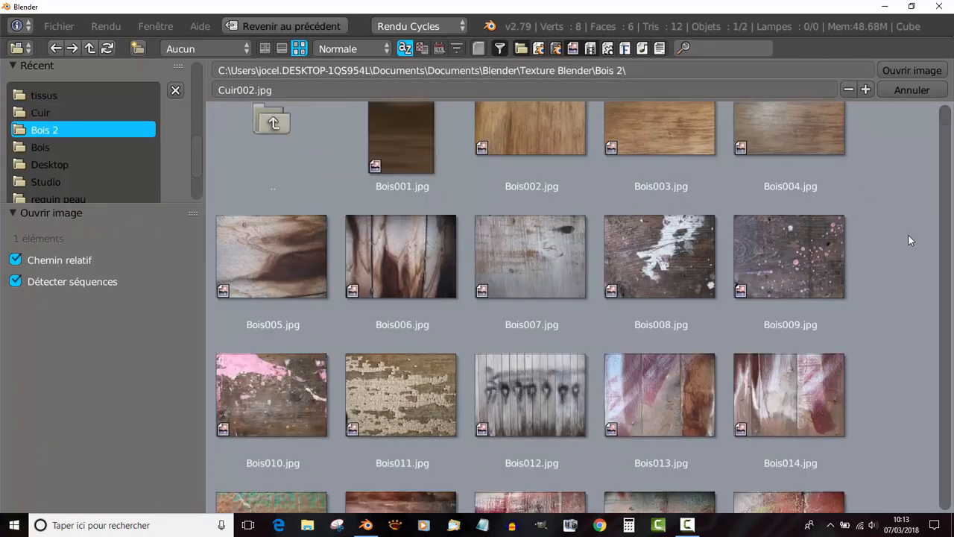
{"action": "scroll", "coordinate": [908, 235], "scroll_direction": "down", "scroll_amount": 7}
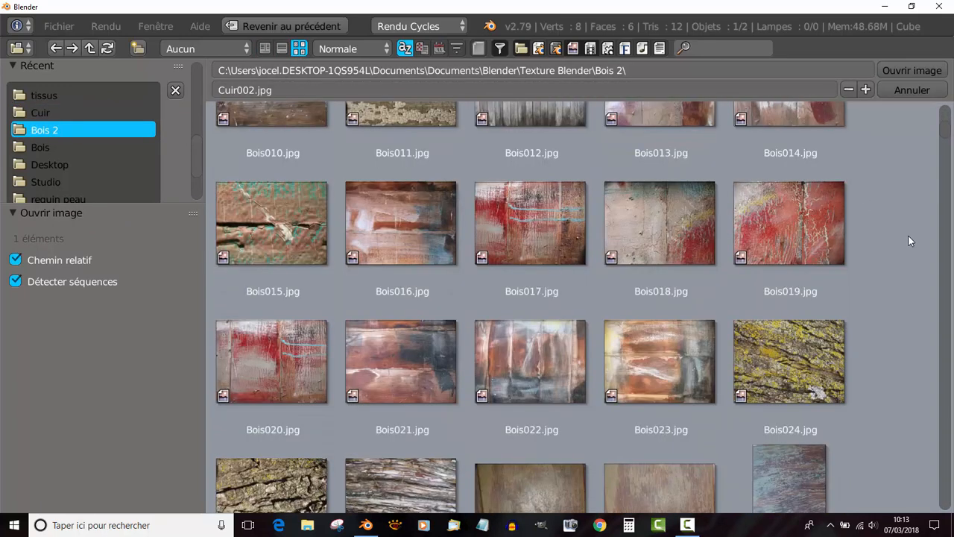
{"action": "scroll", "coordinate": [908, 241], "scroll_direction": "down", "scroll_amount": 3}
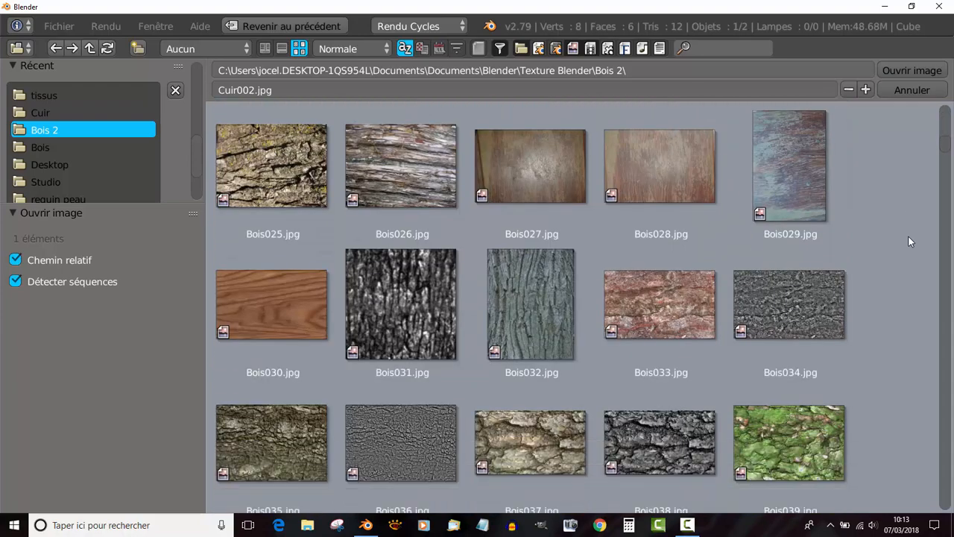
{"action": "scroll", "coordinate": [907, 240], "scroll_direction": "down", "scroll_amount": 3}
{"action": "scroll", "coordinate": [908, 241], "scroll_direction": "down", "scroll_amount": 2}
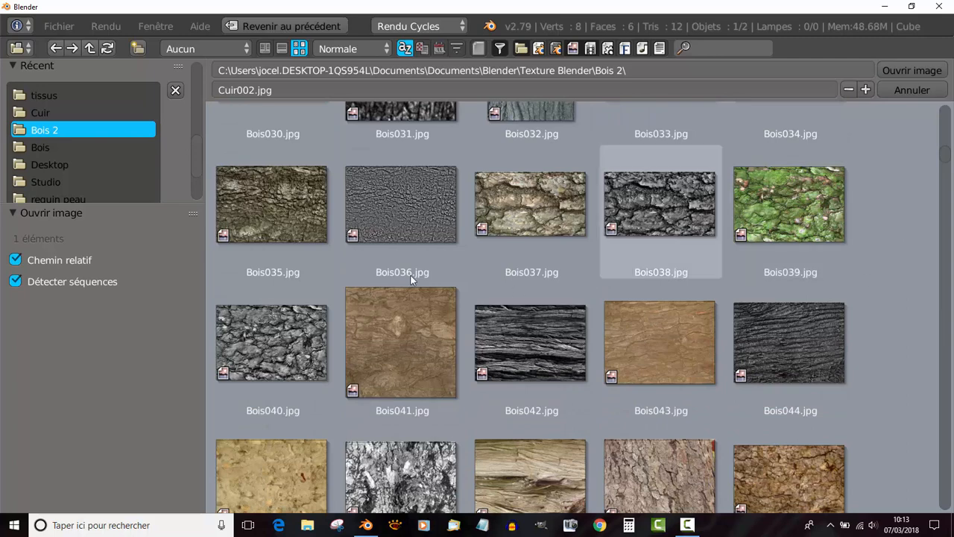
{"action": "left_click", "coordinate": [260, 200]}
{"action": "left_click", "coordinate": [904, 71]}
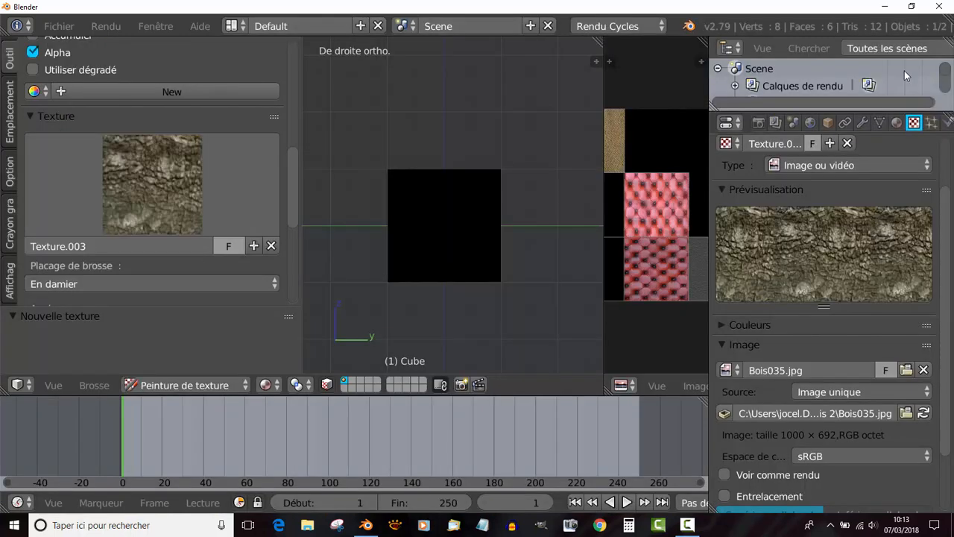
Paint the cube's whole right face with the bark texture and widen the image editor to show the full UV map.
{"action": "mouse_move", "coordinate": [391, 192]}
{"action": "left_mouse_down"}
{"action": "mouse_move", "coordinate": [502, 175]}
{"action": "mouse_move", "coordinate": [403, 184]}
{"action": "mouse_move", "coordinate": [417, 179]}
{"action": "mouse_move", "coordinate": [472, 202]}
{"action": "mouse_move", "coordinate": [424, 220]}
{"action": "mouse_move", "coordinate": [477, 234]}
{"action": "mouse_move", "coordinate": [407, 264]}
{"action": "mouse_move", "coordinate": [531, 279]}
{"action": "left_mouse_up"}
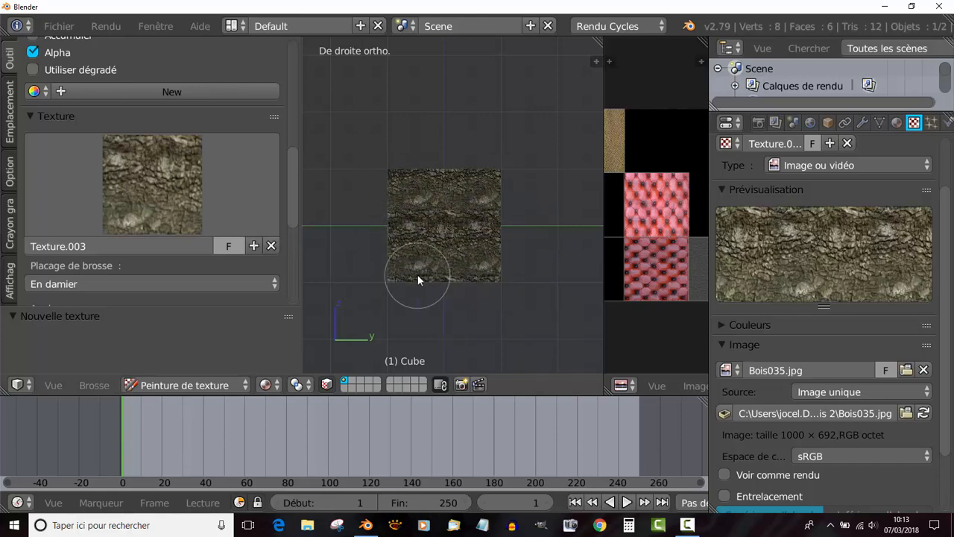
{"action": "scroll", "coordinate": [418, 275], "scroll_direction": "up", "scroll_amount": 4}
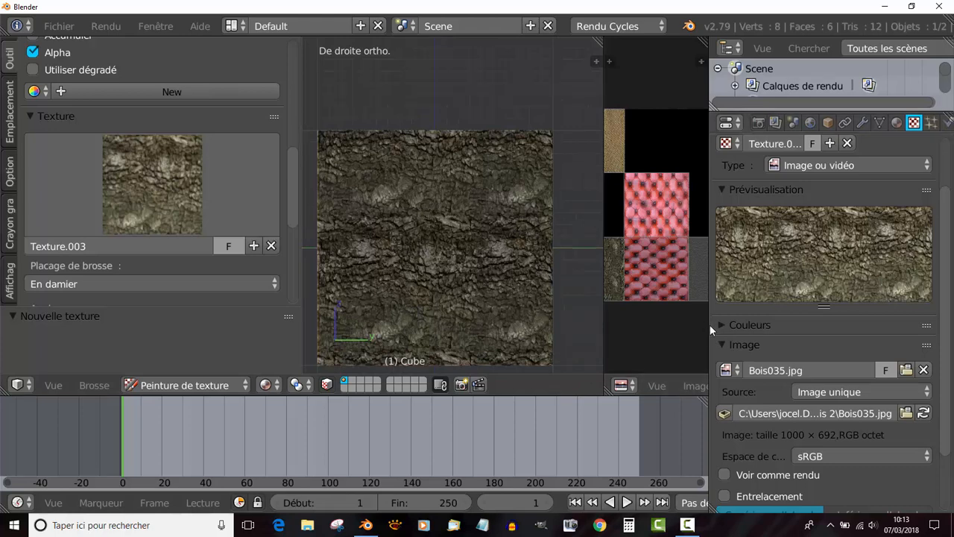
{"action": "left_click_drag", "start_coordinate": [709, 325], "coordinate": [855, 321]}
{"action": "scroll", "coordinate": [598, 313], "scroll_direction": "down", "scroll_amount": 4}
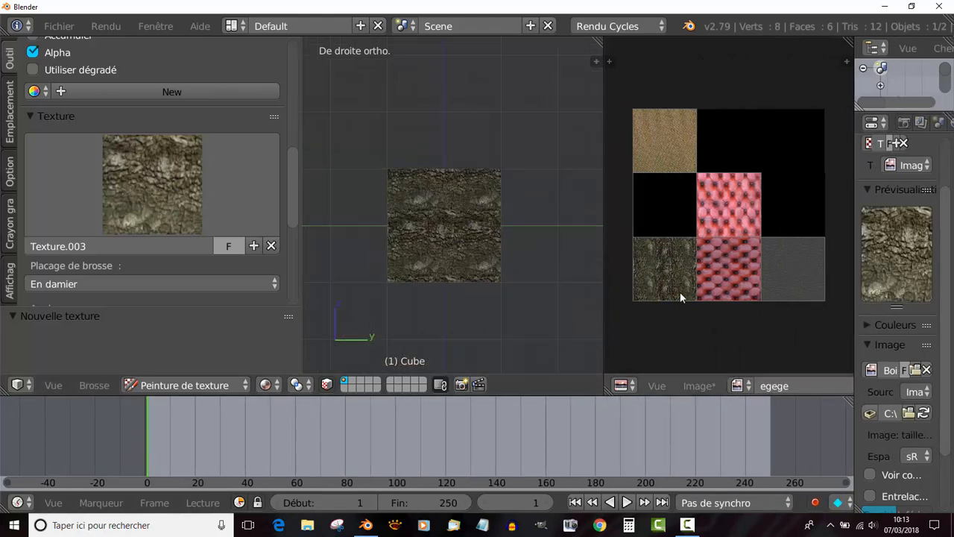
{"action": "scroll", "coordinate": [418, 235], "scroll_direction": "up", "scroll_amount": 3}
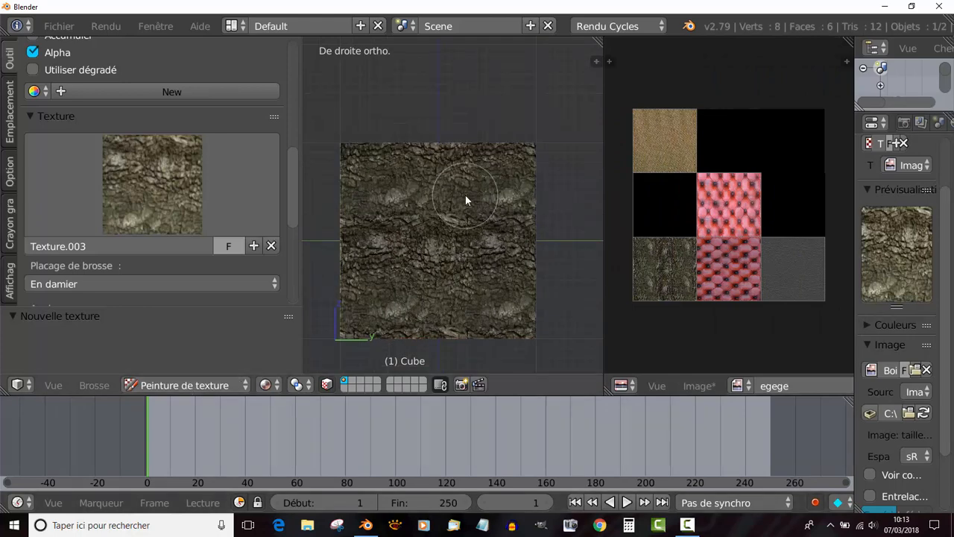
In Edit mode, move only the right face's UV square so it overlaps the neighbouring leather tiles, then return to Texture Paint.
{"action": "key", "text": "Tab"}
{"action": "scroll", "coordinate": [501, 228], "scroll_direction": "down", "scroll_amount": 1}
{"action": "scroll", "coordinate": [501, 228], "scroll_direction": "down", "scroll_amount": 1}
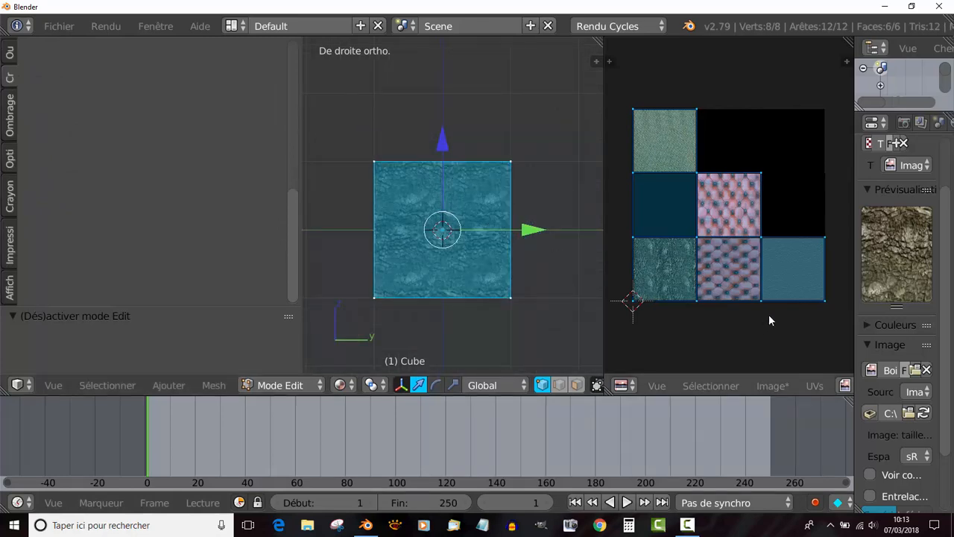
{"action": "left_click", "coordinate": [576, 385]}
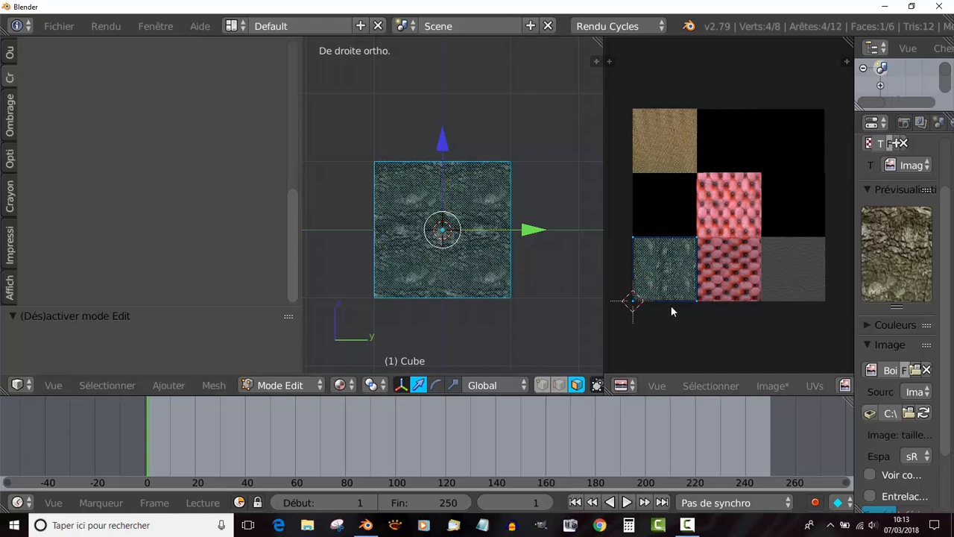
{"action": "key", "text": "g"}
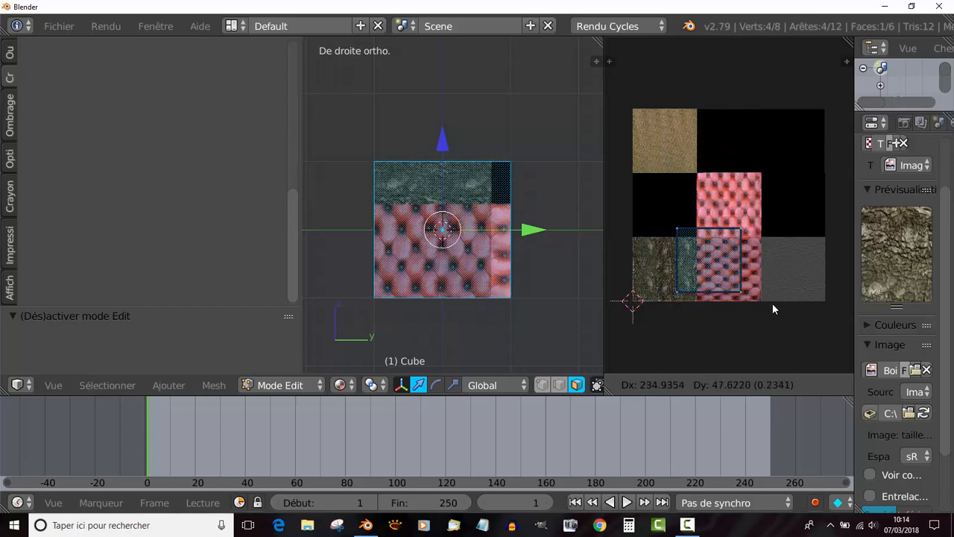
{"action": "left_click", "coordinate": [730, 281]}
{"action": "key", "text": "Tab"}
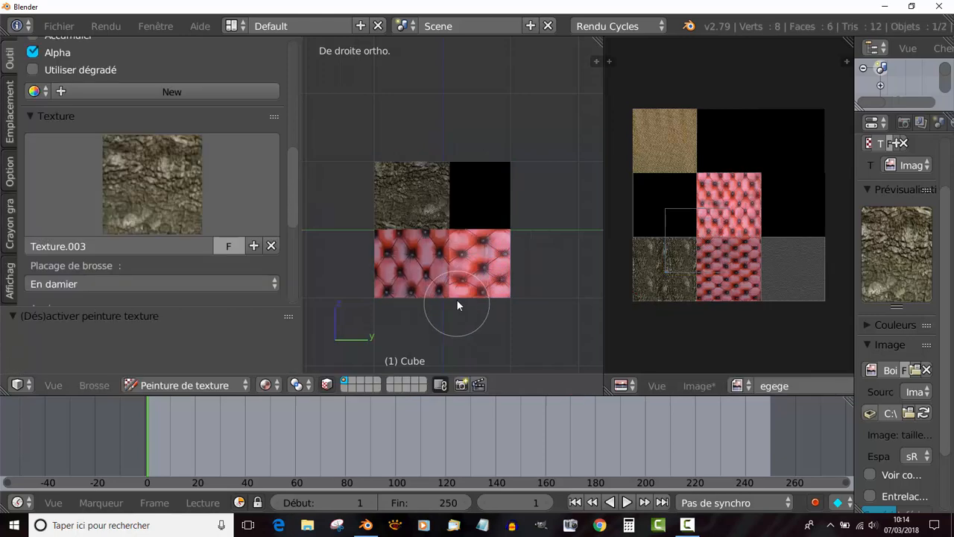
Paint bark over the right face with its shifted UVs, then inspect the effect on the cube's front face.
{"action": "mouse_move", "coordinate": [424, 229]}
{"action": "left_mouse_down"}
{"action": "mouse_move", "coordinate": [394, 269]}
{"action": "mouse_move", "coordinate": [390, 247]}
{"action": "mouse_move", "coordinate": [492, 290]}
{"action": "mouse_move", "coordinate": [448, 166]}
{"action": "mouse_move", "coordinate": [503, 185]}
{"action": "mouse_move", "coordinate": [478, 179]}
{"action": "left_mouse_up"}
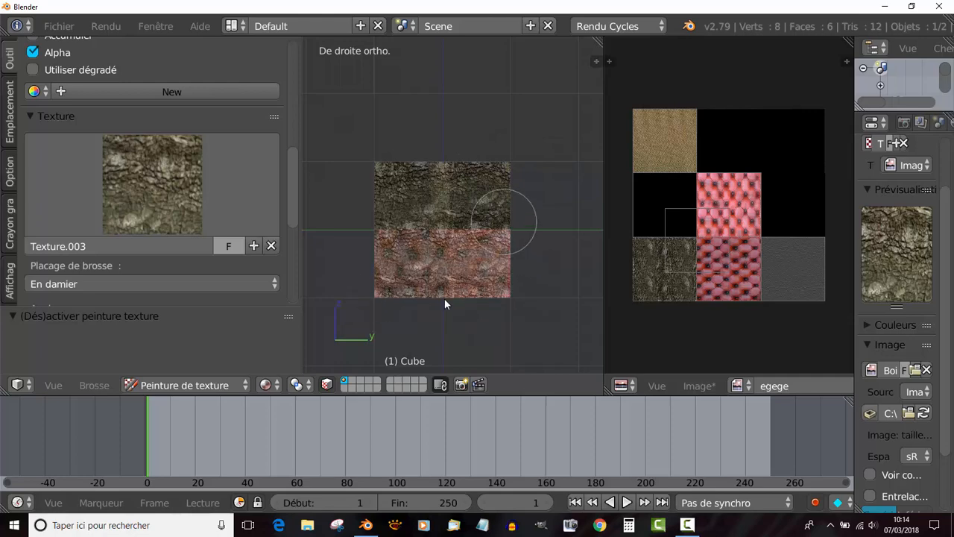
{"action": "scroll", "coordinate": [440, 313], "scroll_direction": "down", "scroll_amount": 1}
{"action": "middle_click_drag", "start_coordinate": [436, 331], "coordinate": [501, 320]}
{"action": "scroll", "coordinate": [459, 288], "scroll_direction": "up", "scroll_amount": 4}
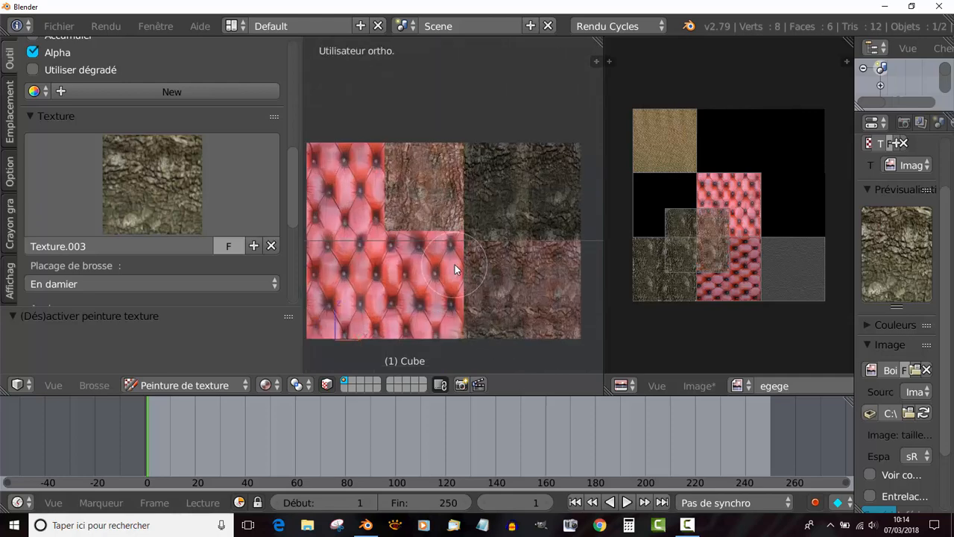
{"action": "scroll", "coordinate": [524, 268], "scroll_direction": "down", "scroll_amount": 3}
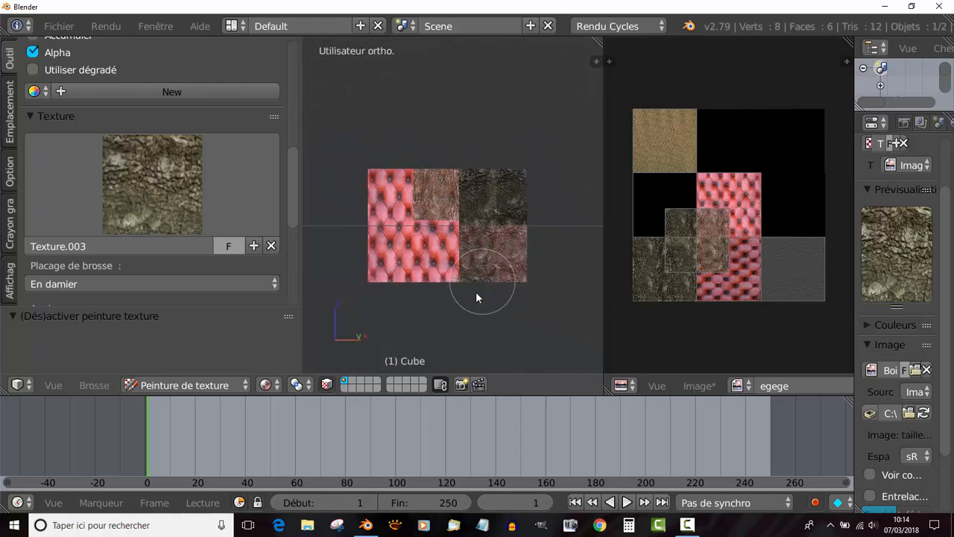
{"action": "middle_click_drag", "start_coordinate": [476, 291], "coordinate": [451, 304]}
{"action": "scroll", "coordinate": [448, 309], "scroll_direction": "up", "scroll_amount": 2}
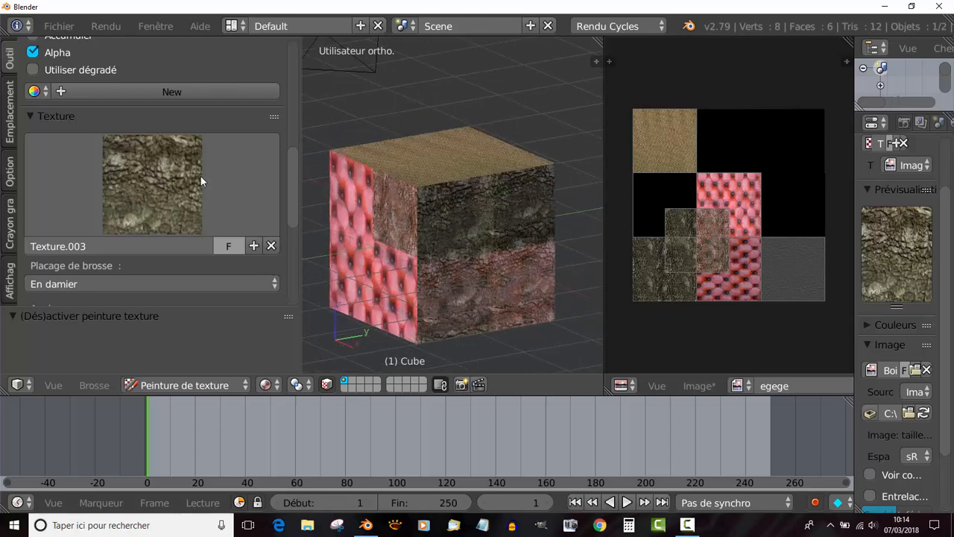
{"action": "middle_click_drag", "start_coordinate": [507, 256], "coordinate": [486, 262]}
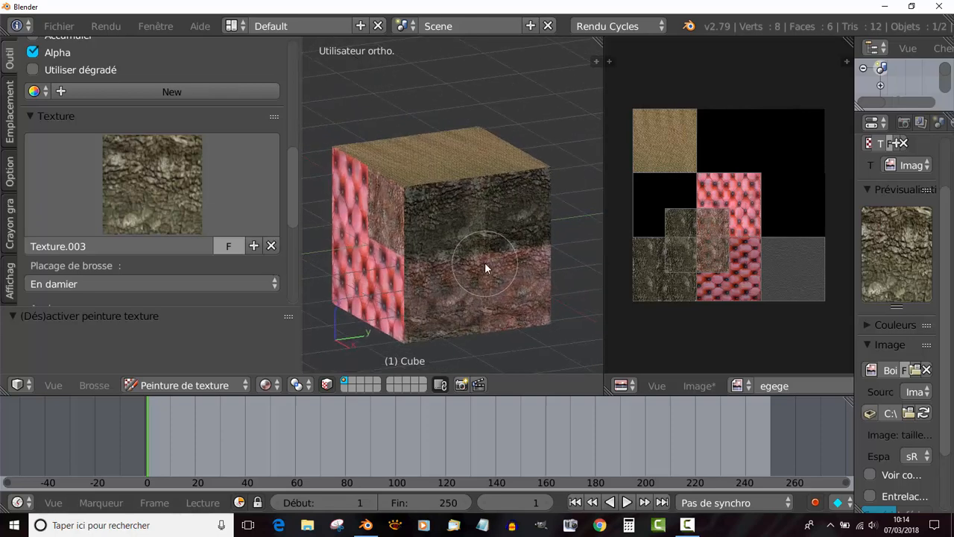
{"action": "key", "text": "KP_1"}
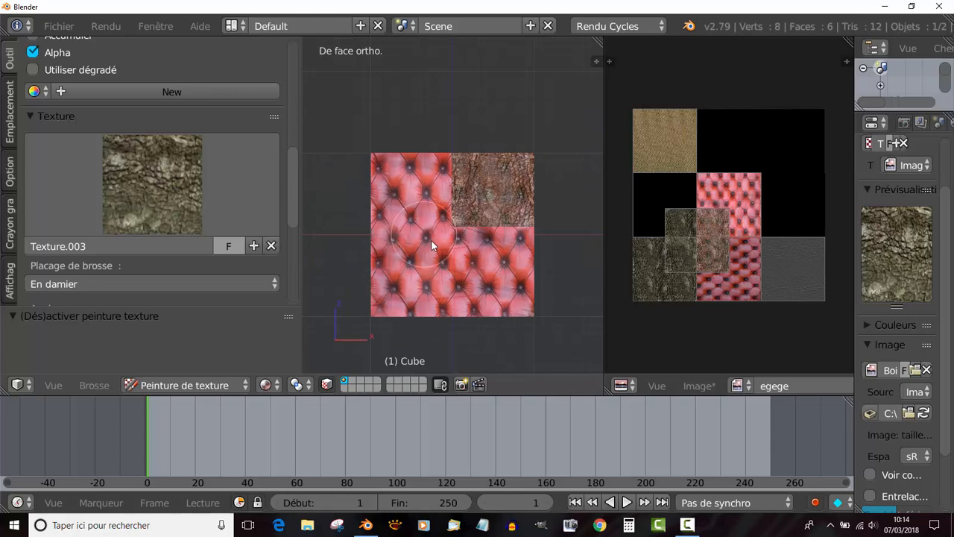
Enlarge the brush radius to 143 px and paint bark over the cube's whole front face.
{"action": "key", "text": "f"}
{"action": "left_click", "coordinate": [482, 265]}
{"action": "mouse_move", "coordinate": [414, 191]}
{"action": "left_mouse_down"}
{"action": "mouse_move", "coordinate": [511, 220]}
{"action": "mouse_move", "coordinate": [377, 285]}
{"action": "mouse_move", "coordinate": [429, 161]}
{"action": "mouse_move", "coordinate": [428, 271]}
{"action": "mouse_move", "coordinate": [517, 277]}
{"action": "mouse_move", "coordinate": [397, 199]}
{"action": "mouse_move", "coordinate": [512, 273]}
{"action": "mouse_move", "coordinate": [398, 224]}
{"action": "mouse_move", "coordinate": [449, 273]}
{"action": "left_mouse_up"}
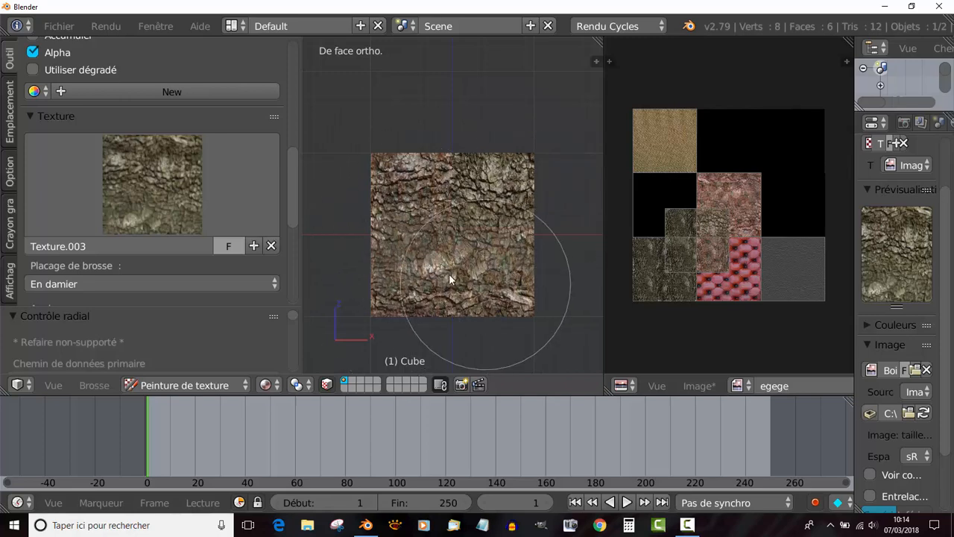
Paint the cube's front face with green-tinted bark, then repaint it with blue-tinted bark.
{"action": "scroll", "coordinate": [290, 183], "scroll_direction": "up", "scroll_amount": 5}
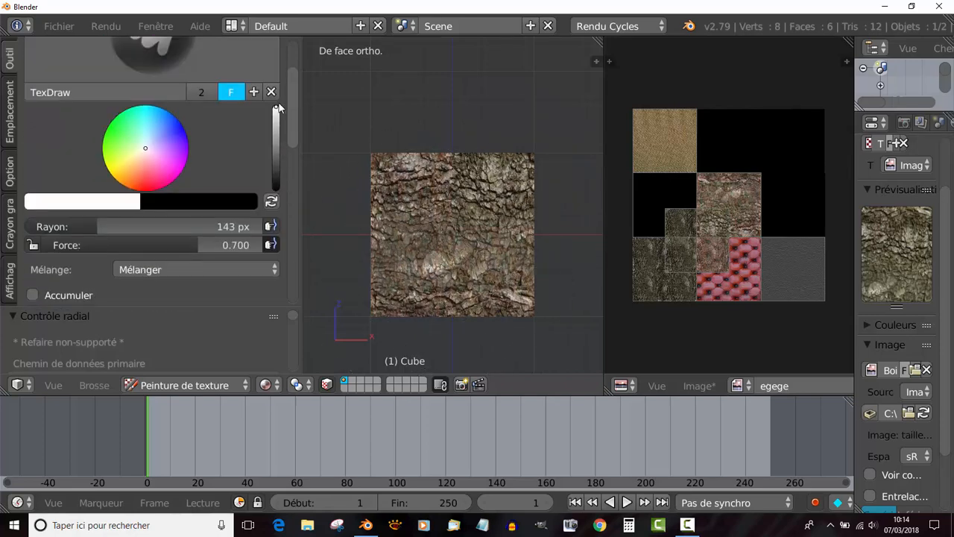
{"action": "left_click", "coordinate": [125, 138]}
{"action": "mouse_move", "coordinate": [430, 193]}
{"action": "left_mouse_down"}
{"action": "mouse_move", "coordinate": [515, 183]}
{"action": "mouse_move", "coordinate": [446, 237]}
{"action": "mouse_move", "coordinate": [477, 266]}
{"action": "mouse_move", "coordinate": [420, 281]}
{"action": "left_mouse_up"}
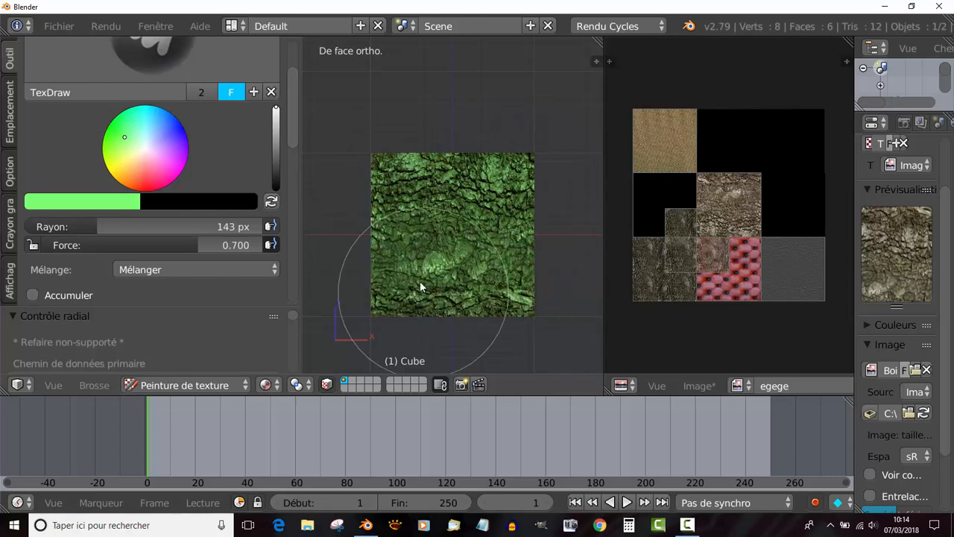
{"action": "left_click", "coordinate": [160, 131]}
{"action": "mouse_move", "coordinate": [383, 183]}
{"action": "left_mouse_down"}
{"action": "mouse_move", "coordinate": [491, 198]}
{"action": "mouse_move", "coordinate": [372, 292]}
{"action": "mouse_move", "coordinate": [512, 291]}
{"action": "mouse_move", "coordinate": [422, 176]}
{"action": "mouse_move", "coordinate": [352, 183]}
{"action": "left_mouse_up"}
{"action": "scroll", "coordinate": [291, 138], "scroll_direction": "down", "scroll_amount": 1}
Switch to the Soften brush and try it on the bark of the front face.
{"action": "scroll", "coordinate": [298, 97], "scroll_direction": "up", "scroll_amount": 5}
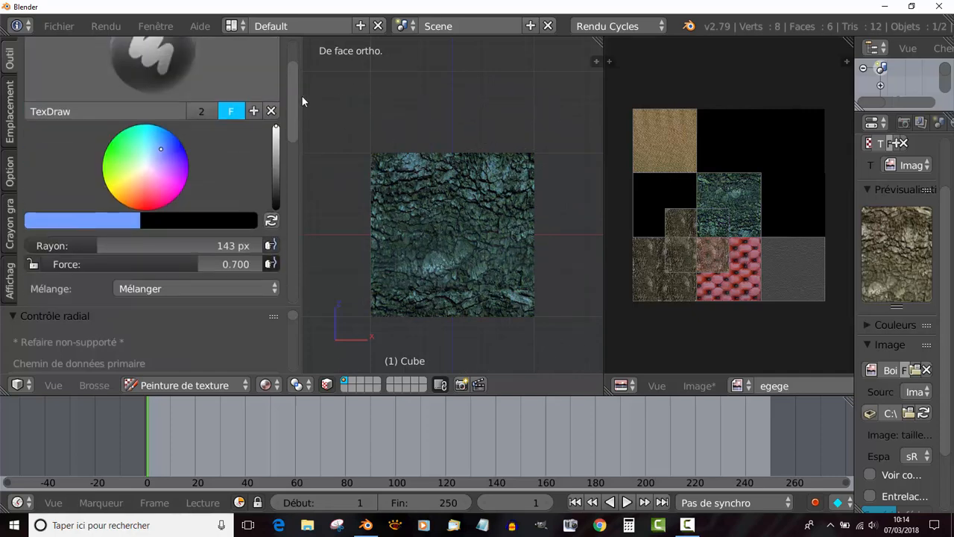
{"action": "left_click", "coordinate": [178, 117]}
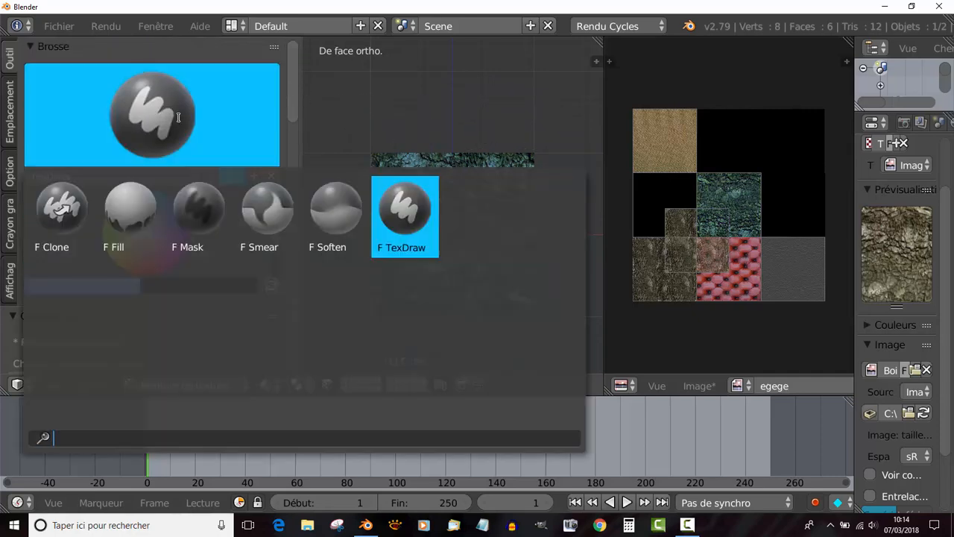
{"action": "left_click", "coordinate": [336, 218]}
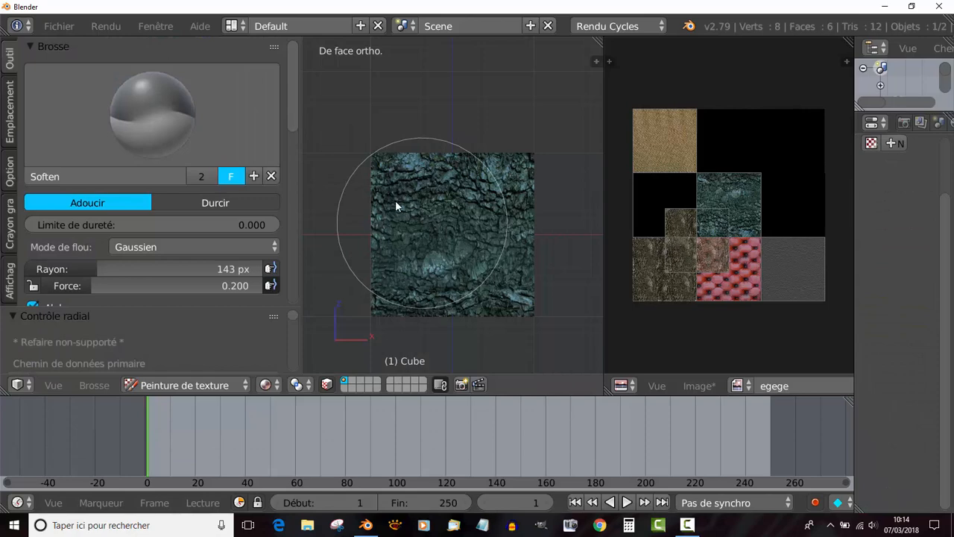
With the Smear brush at a 45 px radius, smear across the edge between the bark front face and the leather bottom face.
{"action": "left_click", "coordinate": [165, 119]}
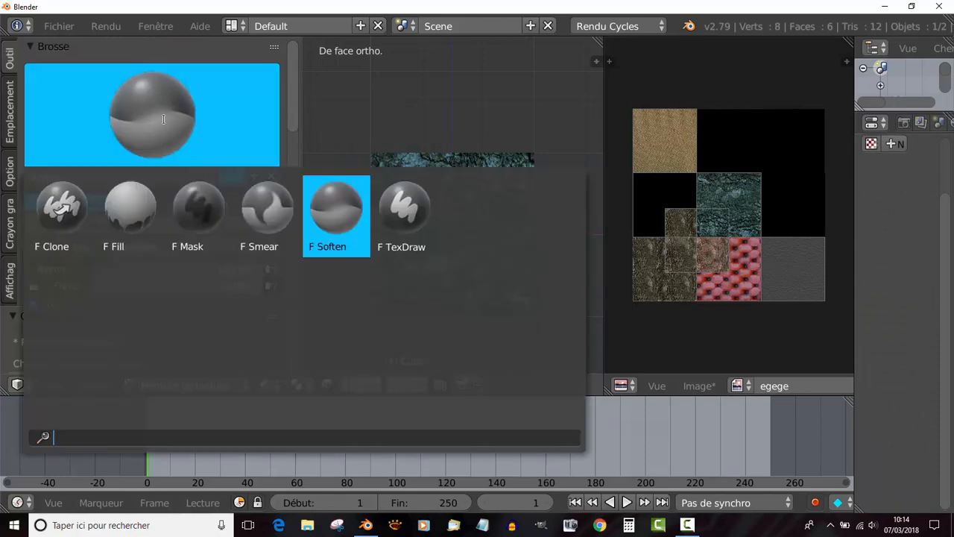
{"action": "left_click", "coordinate": [264, 214]}
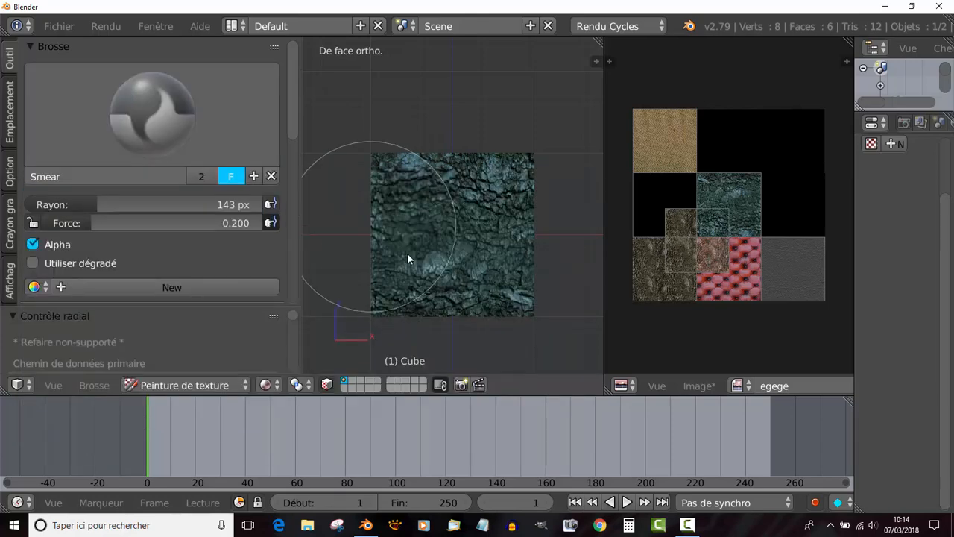
{"action": "middle_click_drag", "start_coordinate": [407, 252], "coordinate": [455, 196]}
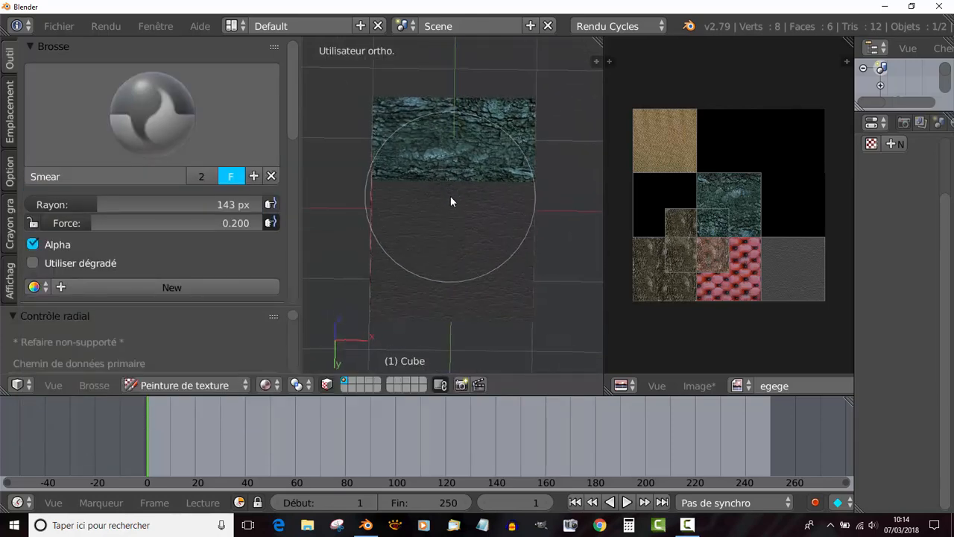
{"action": "key", "text": "f"}
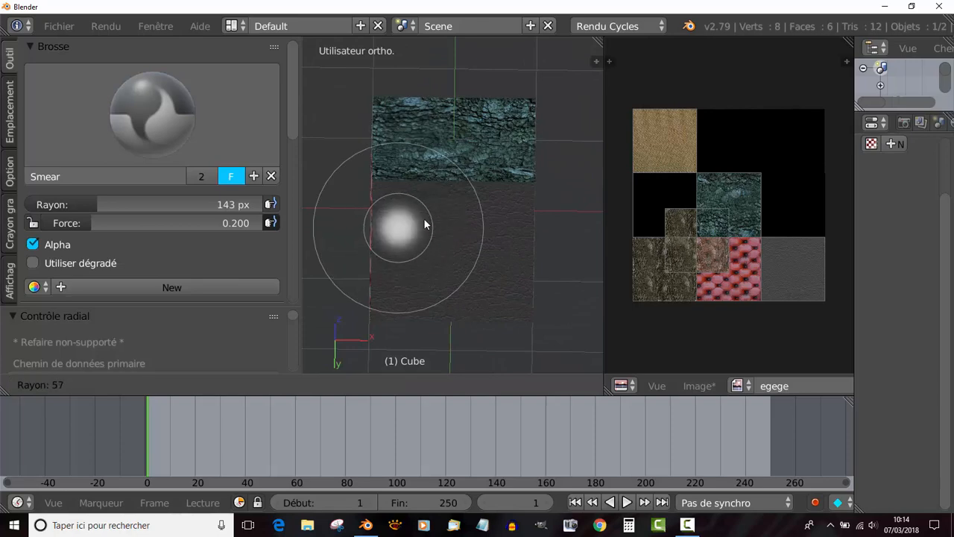
{"action": "left_click", "coordinate": [423, 218]}
{"action": "left_click_drag", "start_coordinate": [448, 219], "coordinate": [451, 155]}
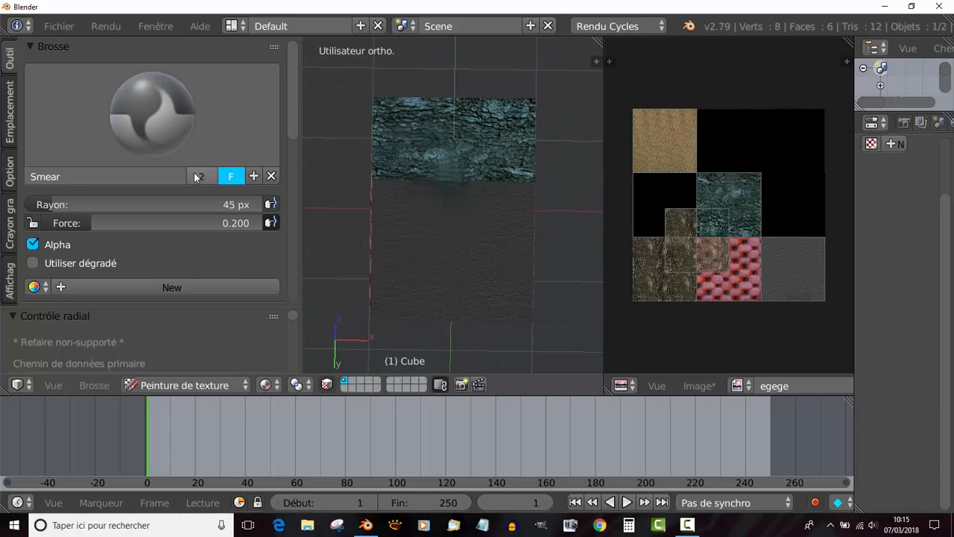
{"action": "middle_click_drag", "start_coordinate": [358, 150], "coordinate": [410, 160]}
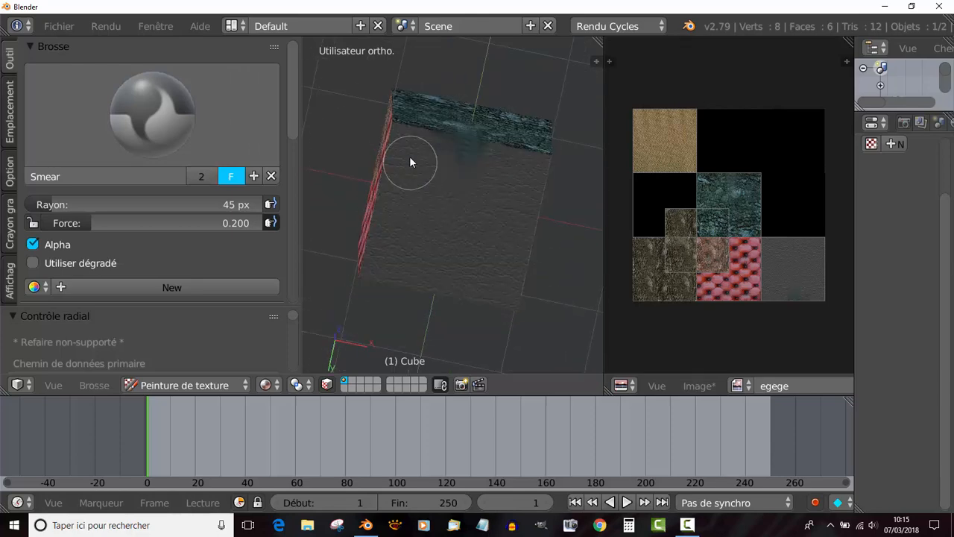
{"action": "scroll", "coordinate": [430, 195], "scroll_direction": "up", "scroll_amount": 3}
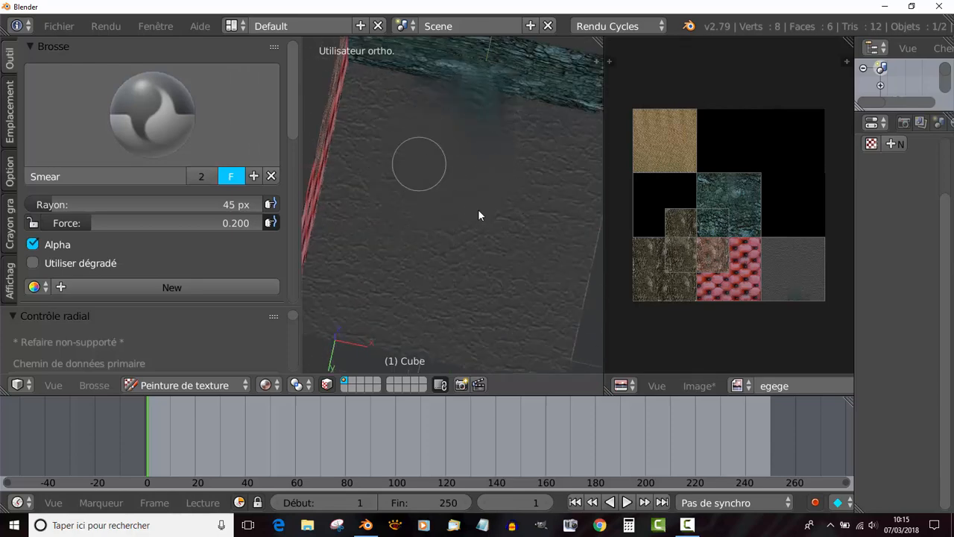
Switch to the Fill brush and fill the cube repeatedly with white until its painted textures are covered.
{"action": "left_click", "coordinate": [170, 126]}
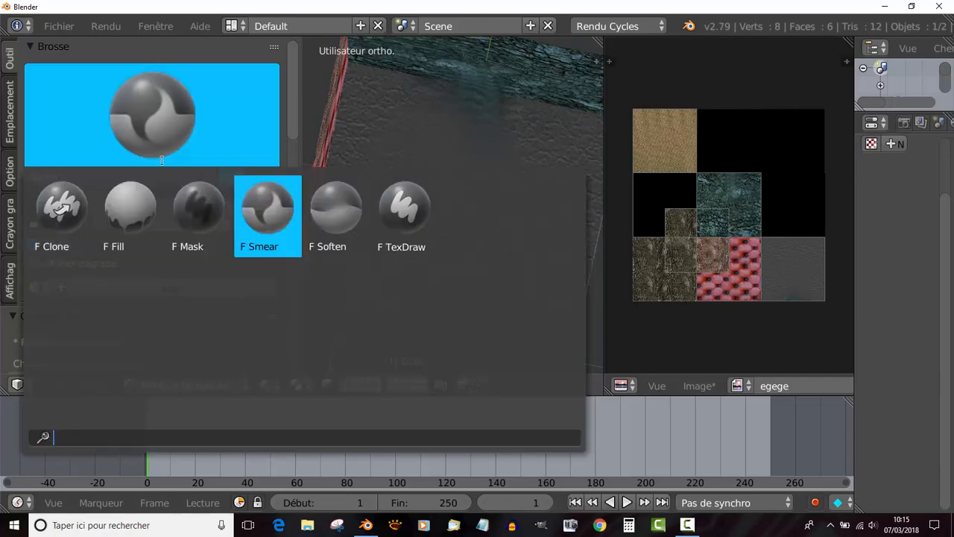
{"action": "left_click", "coordinate": [135, 211]}
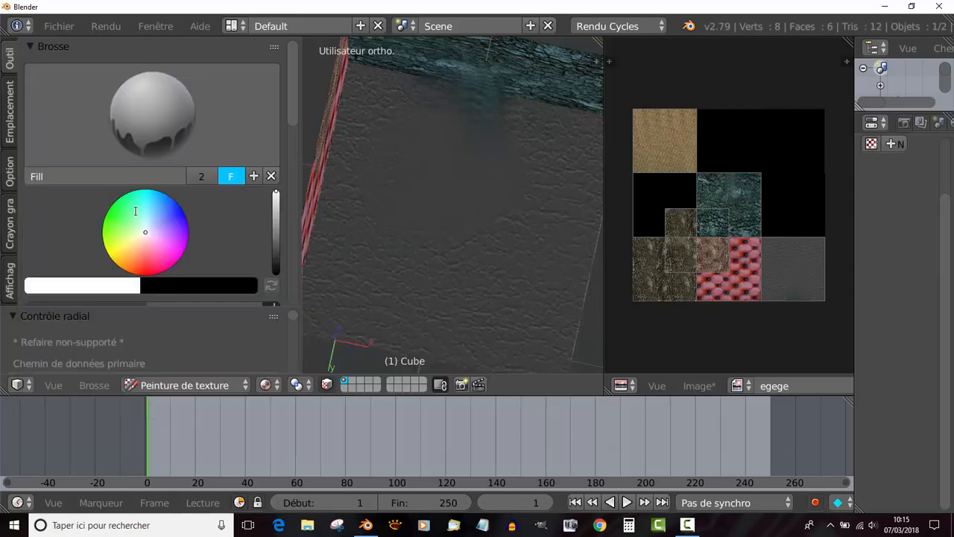
{"action": "scroll", "coordinate": [419, 182], "scroll_direction": "down", "scroll_amount": 6}
{"action": "left_click", "coordinate": [459, 196]}
{"action": "middle_click_drag", "start_coordinate": [460, 196], "coordinate": [494, 243]}
{"action": "left_click", "coordinate": [471, 200]}
{"action": "left_click", "coordinate": [471, 196]}
{"action": "left_click", "coordinate": [471, 197]}
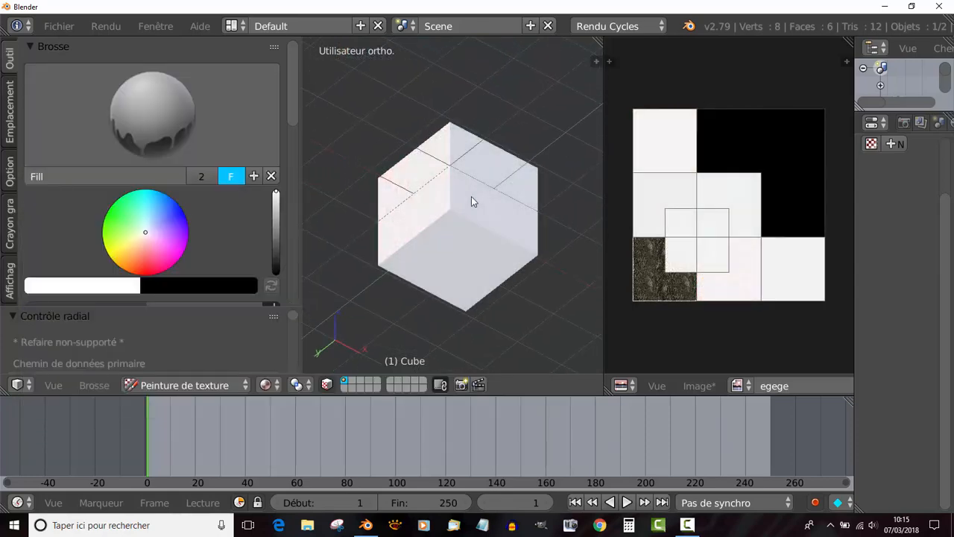
{"action": "left_click", "coordinate": [471, 197]}
{"action": "mouse_move", "coordinate": [487, 176]}
{"action": "middle_mouse_down"}
{"action": "mouse_move", "coordinate": [470, 304]}
{"action": "mouse_move", "coordinate": [410, 276]}
{"action": "mouse_move", "coordinate": [442, 205]}
{"action": "middle_mouse_up"}
Choose pink as the Fill colour and fill the whole cube with it.
{"action": "left_click", "coordinate": [126, 79]}
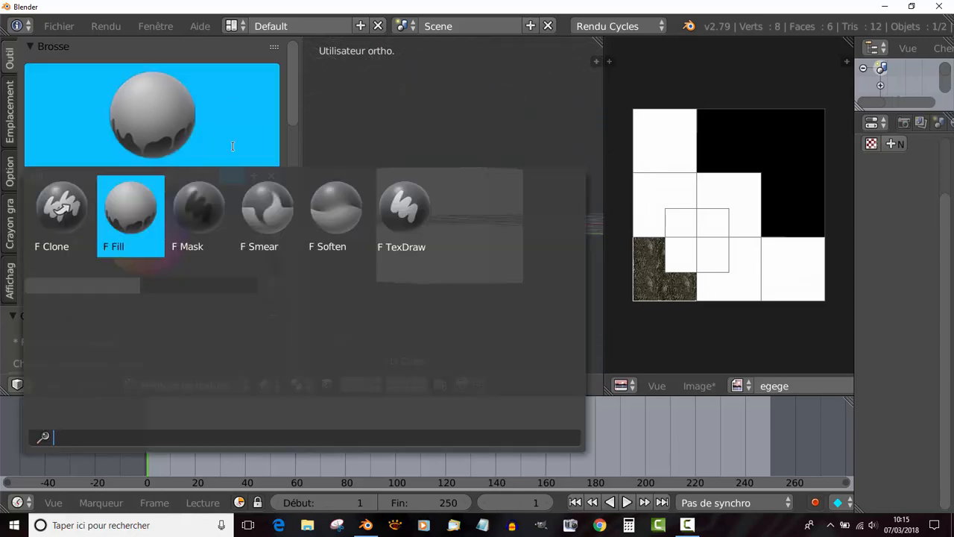
{"action": "left_click", "coordinate": [289, 99]}
{"action": "left_click_drag", "start_coordinate": [291, 99], "coordinate": [294, 122]}
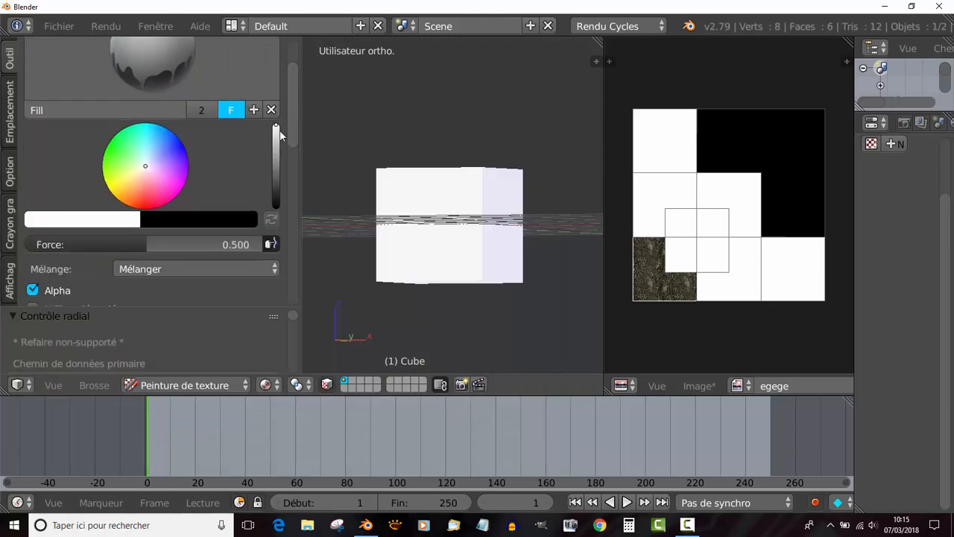
{"action": "left_click", "coordinate": [147, 189]}
{"action": "left_click", "coordinate": [428, 213]}
{"action": "left_click", "coordinate": [428, 214]}
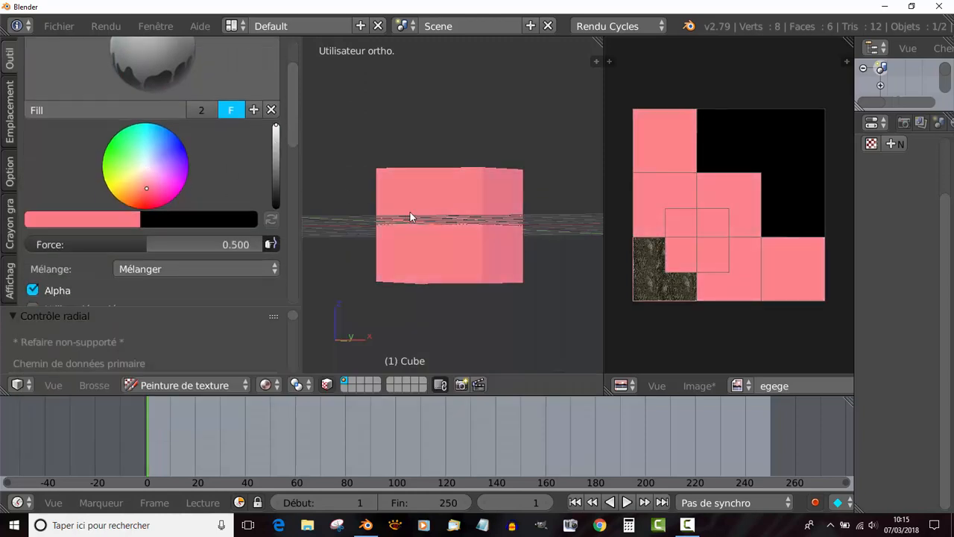
Examine the filled cube from several angles and review the Fill brush's strength, blend and texture settings.
{"action": "mouse_move", "coordinate": [410, 217]}
{"action": "middle_mouse_down"}
{"action": "mouse_move", "coordinate": [512, 229]}
{"action": "mouse_move", "coordinate": [407, 228]}
{"action": "middle_mouse_up"}
{"action": "scroll", "coordinate": [177, 237], "scroll_direction": "down", "scroll_amount": 2}
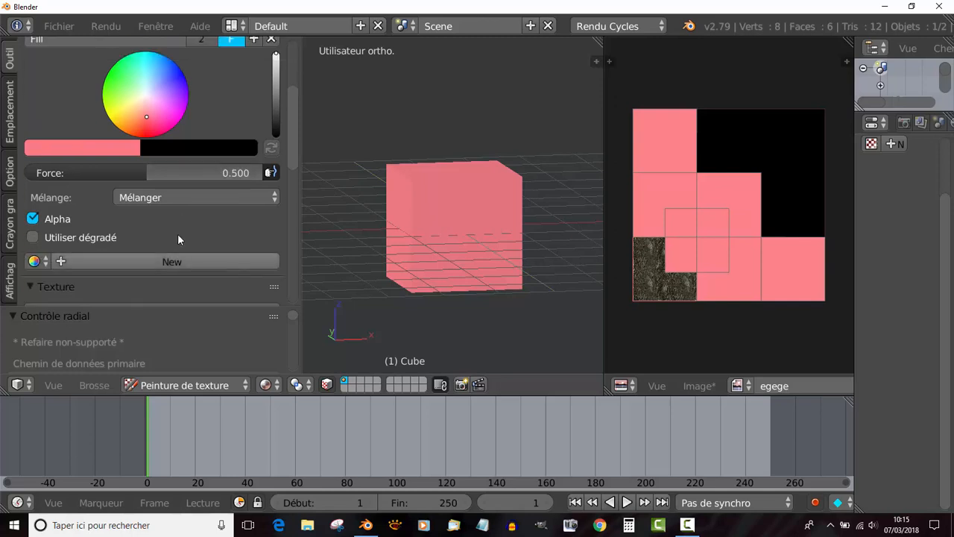
{"action": "scroll", "coordinate": [178, 234], "scroll_direction": "down", "scroll_amount": 6}
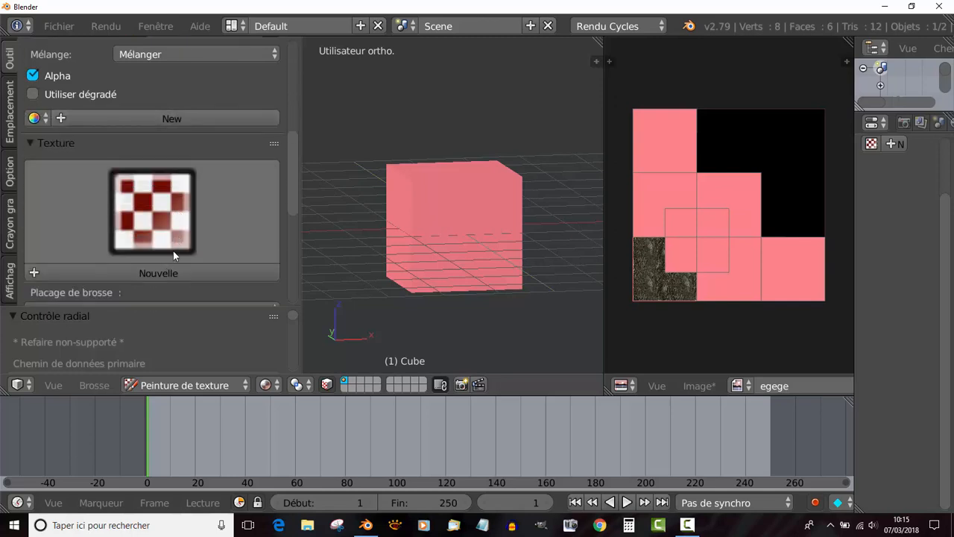
{"action": "scroll", "coordinate": [193, 224], "scroll_direction": "up", "scroll_amount": 3}
{"action": "scroll", "coordinate": [145, 168], "scroll_direction": "up", "scroll_amount": 3}
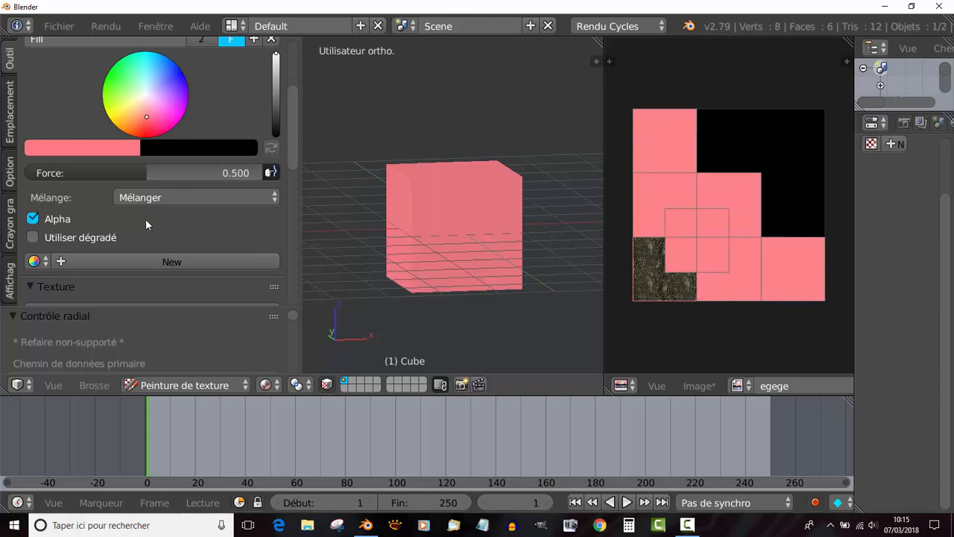
{"action": "middle_click_drag", "start_coordinate": [487, 249], "coordinate": [429, 254]}
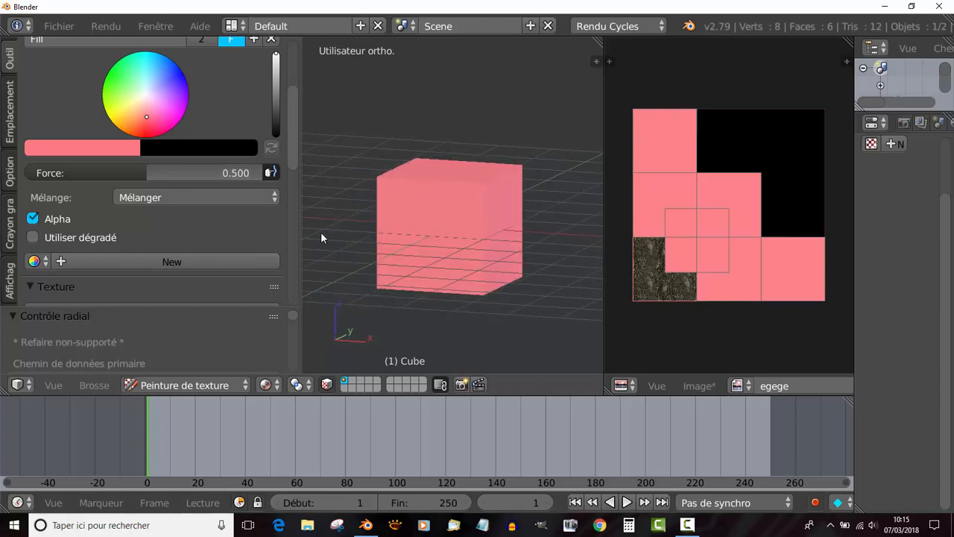
{"action": "mouse_move", "coordinate": [294, 149]}
{"action": "left_mouse_down"}
{"action": "mouse_move", "coordinate": [293, 107]}
{"action": "mouse_move", "coordinate": [294, 131]}
{"action": "left_mouse_up"}
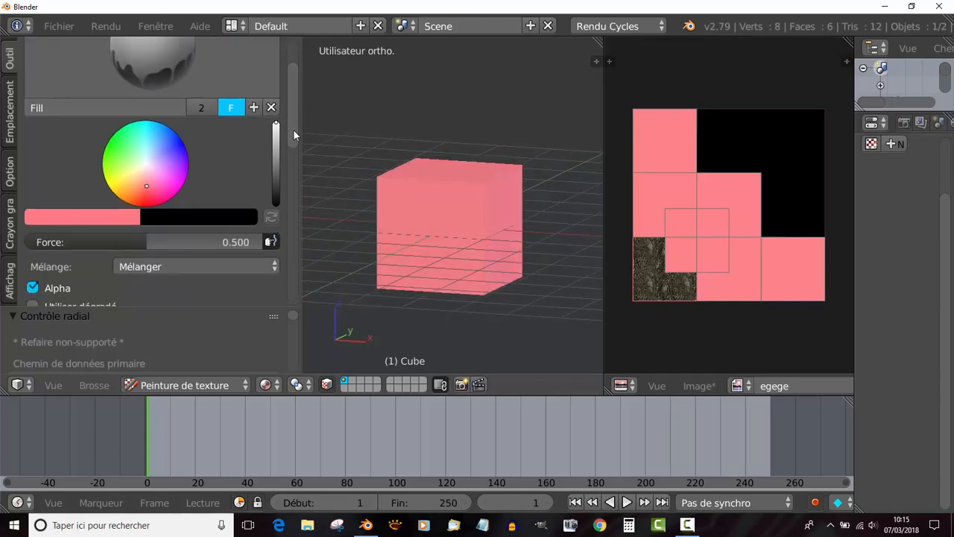
{"action": "scroll", "coordinate": [294, 131], "scroll_direction": "down", "scroll_amount": 2}
{"action": "scroll", "coordinate": [293, 121], "scroll_direction": "up", "scroll_amount": 4}
Switch back to the TexDraw brush, resize it and paint a blue-tinted bark scribble on the front face.
{"action": "left_click", "coordinate": [161, 103]}
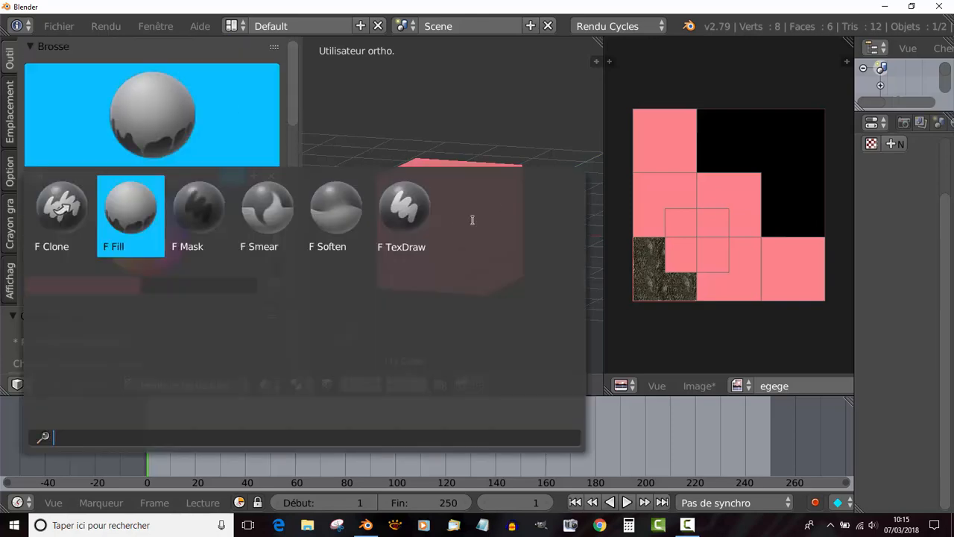
{"action": "left_click", "coordinate": [431, 220]}
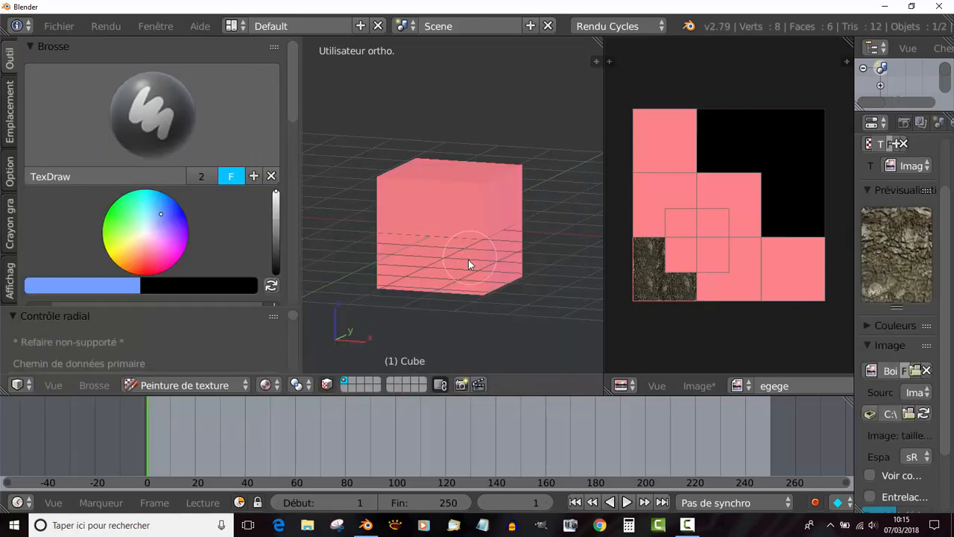
{"action": "key", "text": "f"}
{"action": "left_click", "coordinate": [433, 252]}
Change the brush colour to a dark, deep blue and paint a thin squiggle beside the scribble on the front face.
{"action": "left_click", "coordinate": [169, 212]}
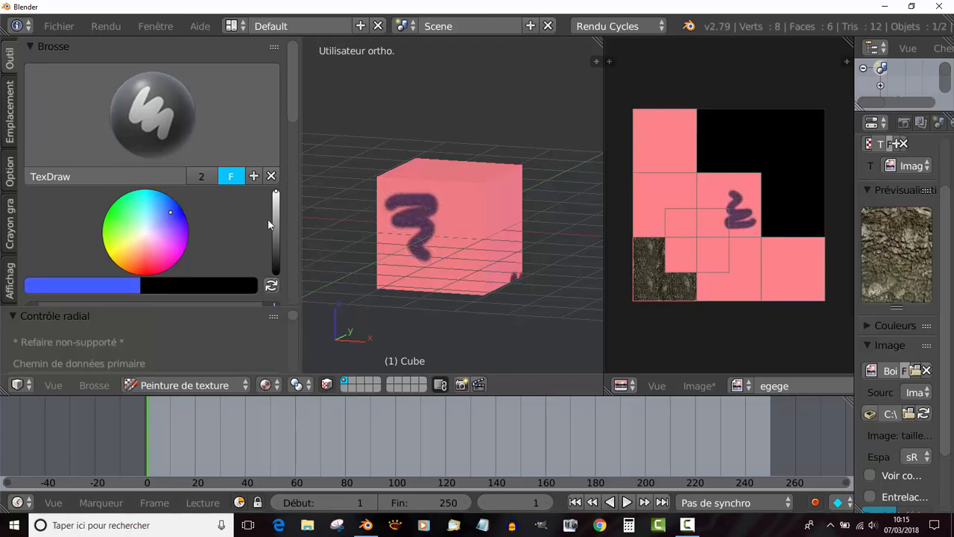
{"action": "left_click_drag", "start_coordinate": [276, 218], "coordinate": [276, 245]}
{"action": "scroll", "coordinate": [433, 240], "scroll_direction": "up", "scroll_amount": 4}
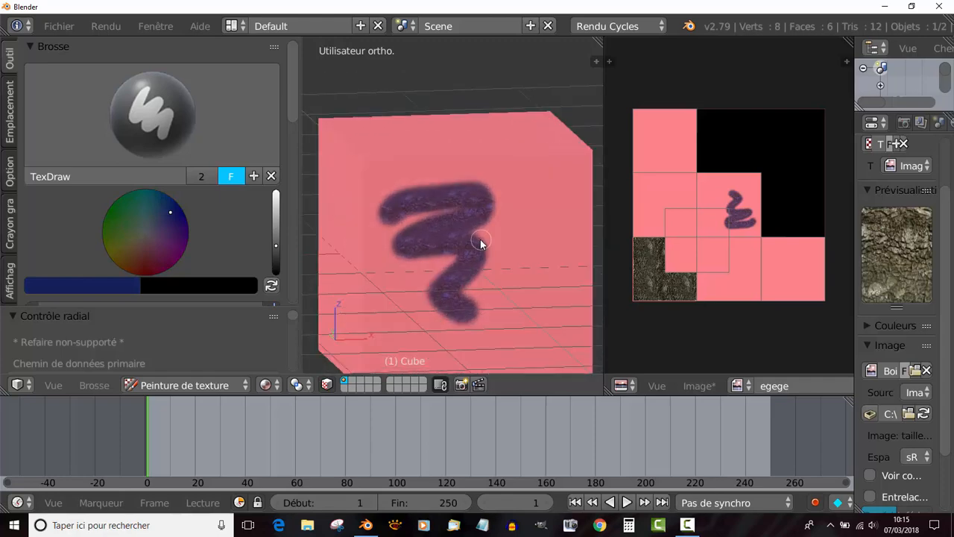
{"action": "middle_click_drag", "start_coordinate": [480, 239], "coordinate": [501, 210]}
{"action": "left_click_drag", "start_coordinate": [511, 264], "coordinate": [514, 294]}
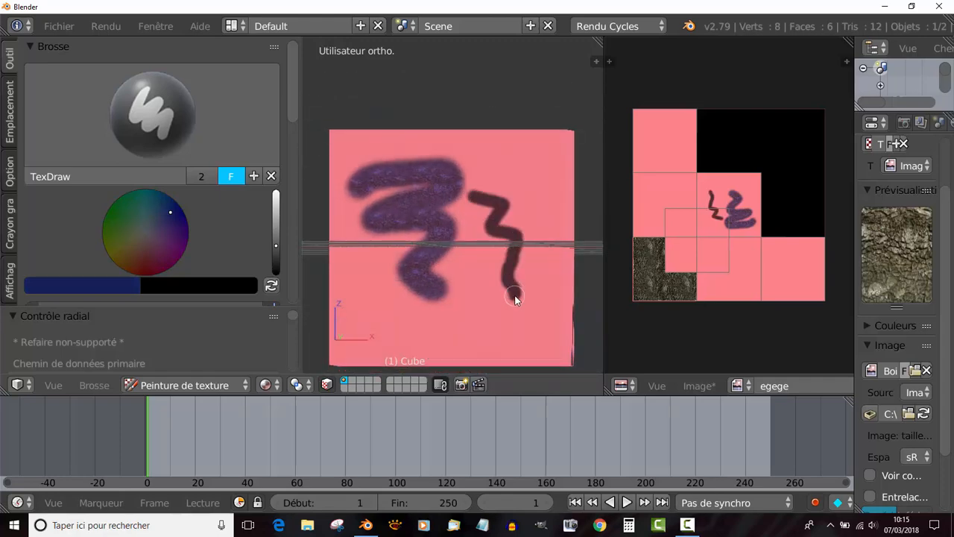
Paint a broad dark patch over the front face's scribbles, then extend it with a neutral dark grey.
{"action": "middle_click_drag", "start_coordinate": [533, 280], "coordinate": [510, 293]}
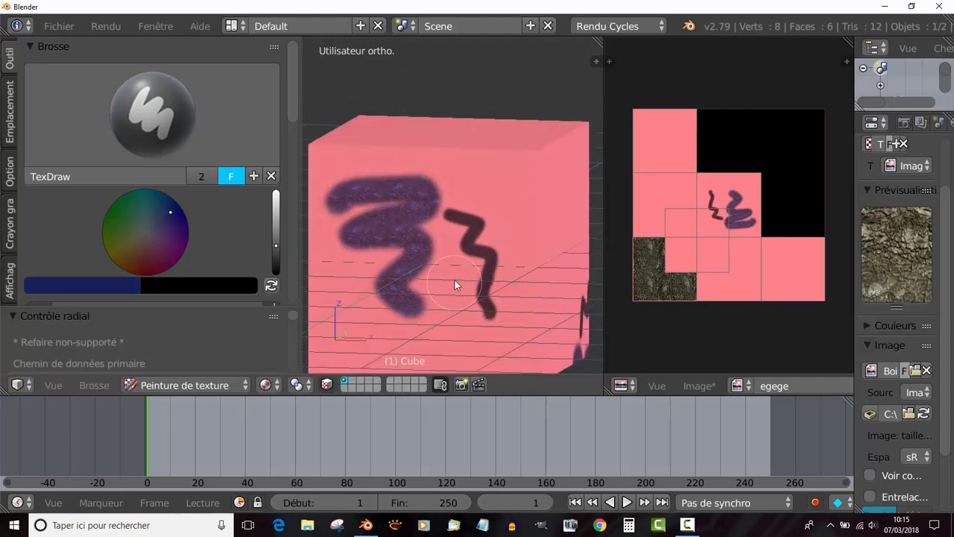
{"action": "mouse_move", "coordinate": [456, 282]}
{"action": "left_mouse_down"}
{"action": "mouse_move", "coordinate": [422, 216]}
{"action": "mouse_move", "coordinate": [464, 264]}
{"action": "left_mouse_up"}
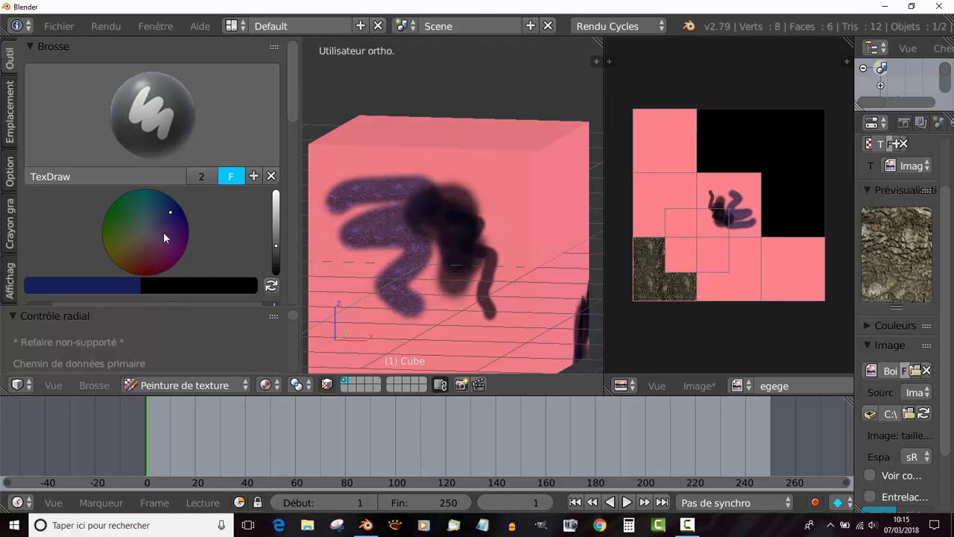
{"action": "left_click", "coordinate": [146, 235]}
{"action": "left_click_drag", "start_coordinate": [412, 232], "coordinate": [417, 261]}
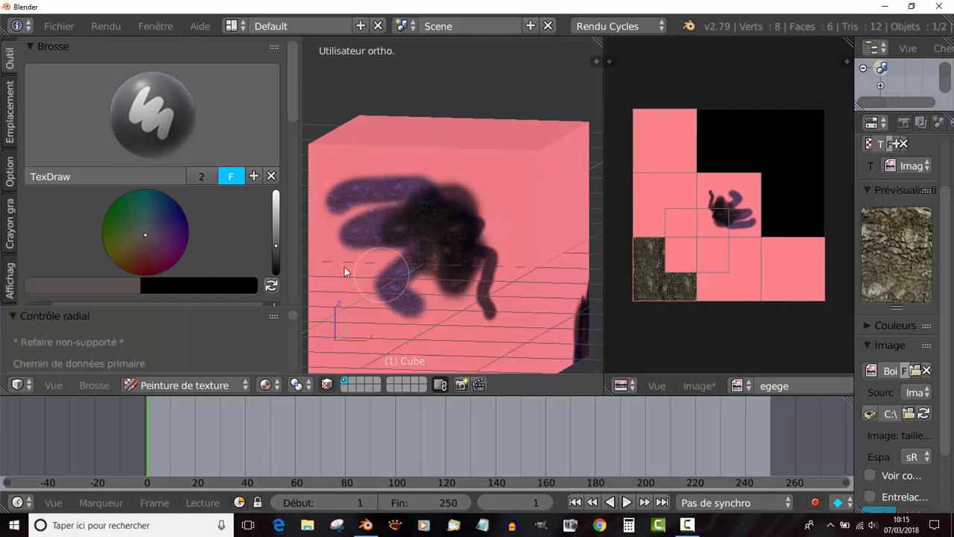
Switch the brush texture to the fabric Texture.002, enlarge the brush and paint fabric over the dark patch on the front face.
{"action": "scroll", "coordinate": [290, 112], "scroll_direction": "down", "scroll_amount": 10}
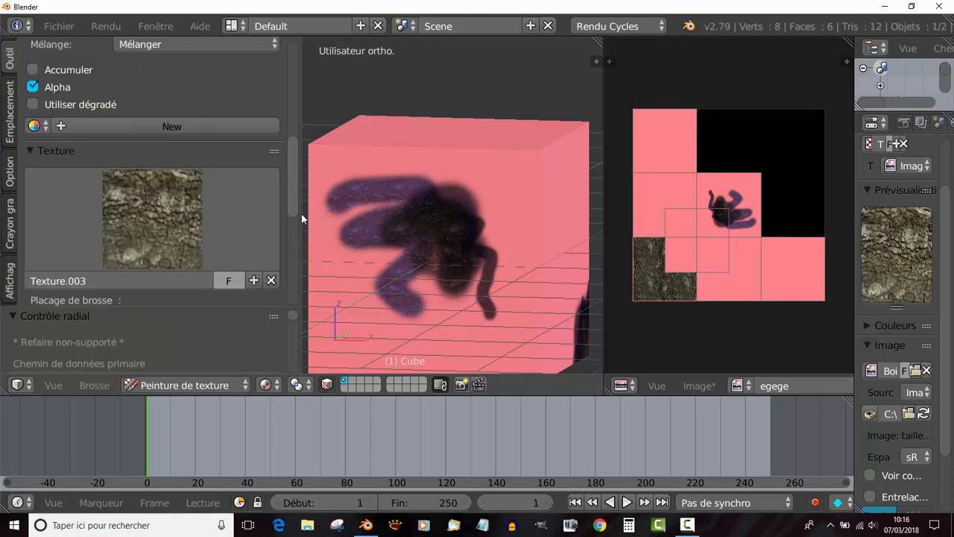
{"action": "left_click", "coordinate": [122, 204]}
{"action": "left_click", "coordinate": [213, 292]}
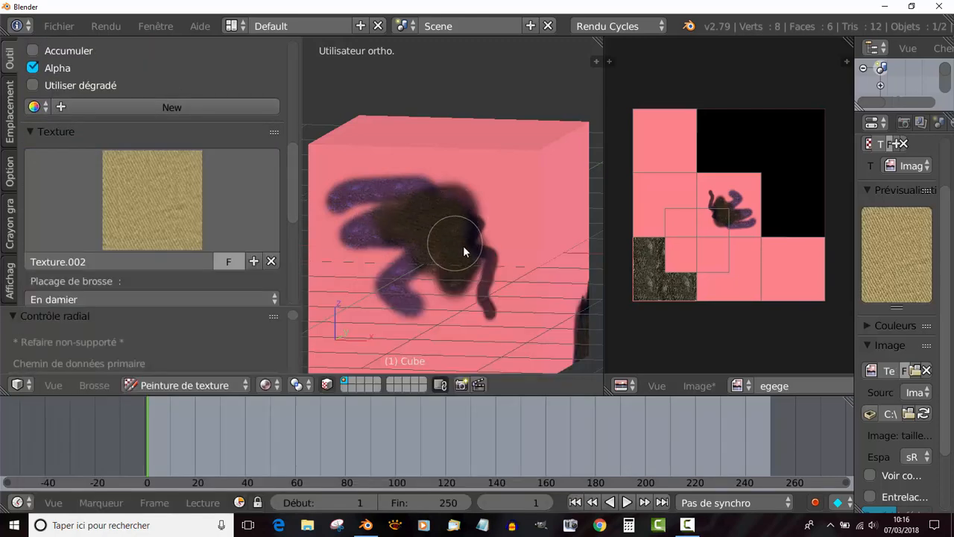
{"action": "key", "text": "f"}
{"action": "left_click", "coordinate": [484, 261]}
{"action": "mouse_move", "coordinate": [421, 244]}
{"action": "left_mouse_down"}
{"action": "mouse_move", "coordinate": [427, 207]}
{"action": "mouse_move", "coordinate": [452, 264]}
{"action": "mouse_move", "coordinate": [456, 241]}
{"action": "left_mouse_up"}
{"action": "scroll", "coordinate": [456, 241], "scroll_direction": "down", "scroll_amount": 4}
{"action": "middle_click_drag", "start_coordinate": [455, 237], "coordinate": [481, 236]}
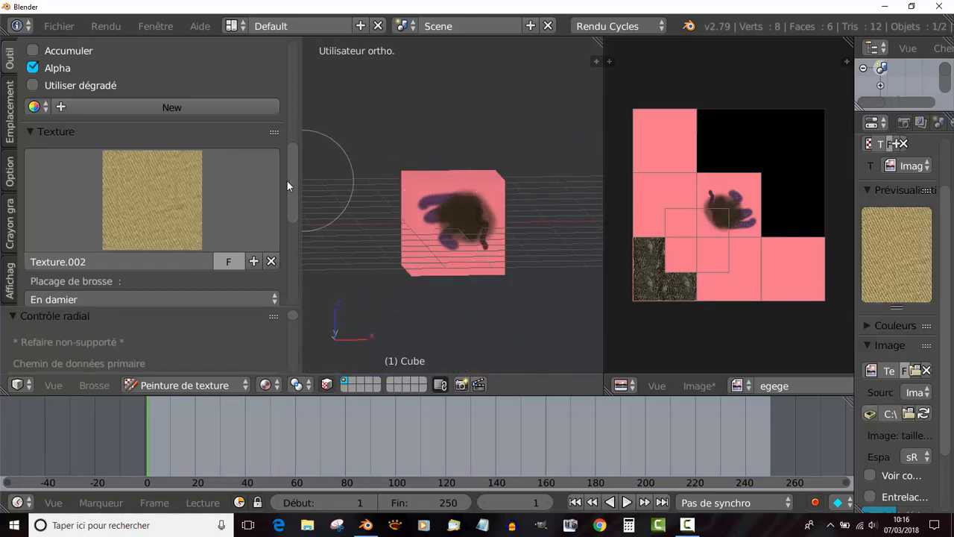
Set the TexDraw brush colour to pure white with red, green and blue all at 1.
{"action": "left_click_drag", "start_coordinate": [293, 172], "coordinate": [292, 106]}
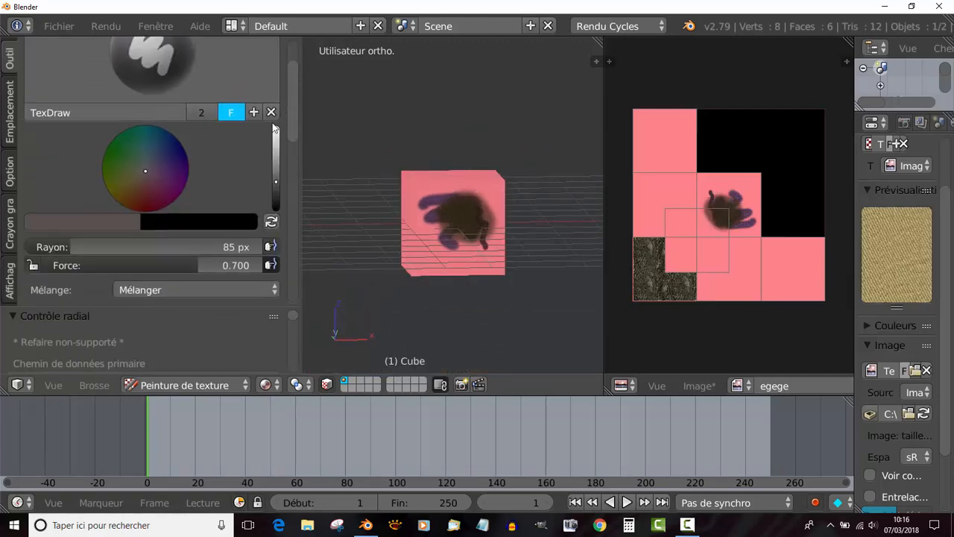
{"action": "left_click", "coordinate": [111, 222]}
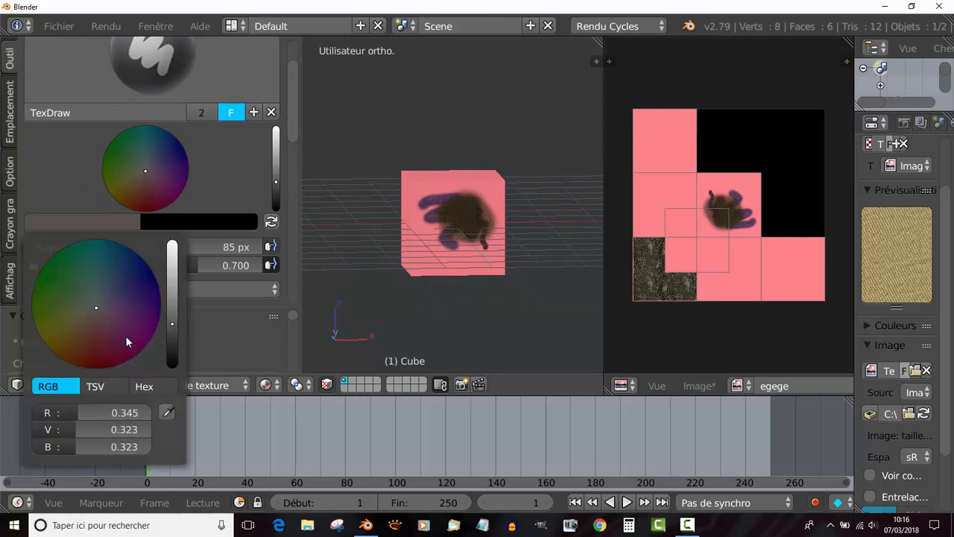
{"action": "left_click", "coordinate": [128, 412]}
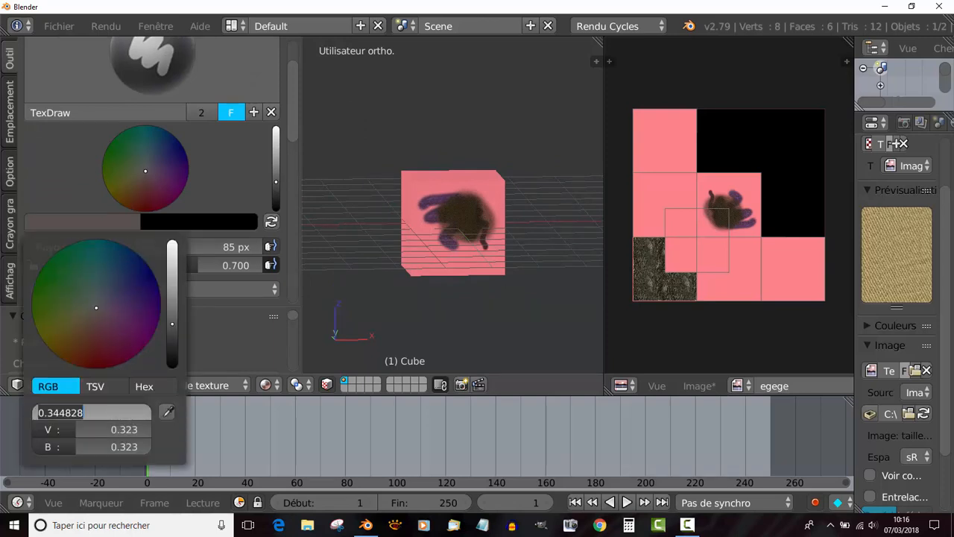
{"action": "type", "text": "1"}
{"action": "left_click", "coordinate": [128, 430]}
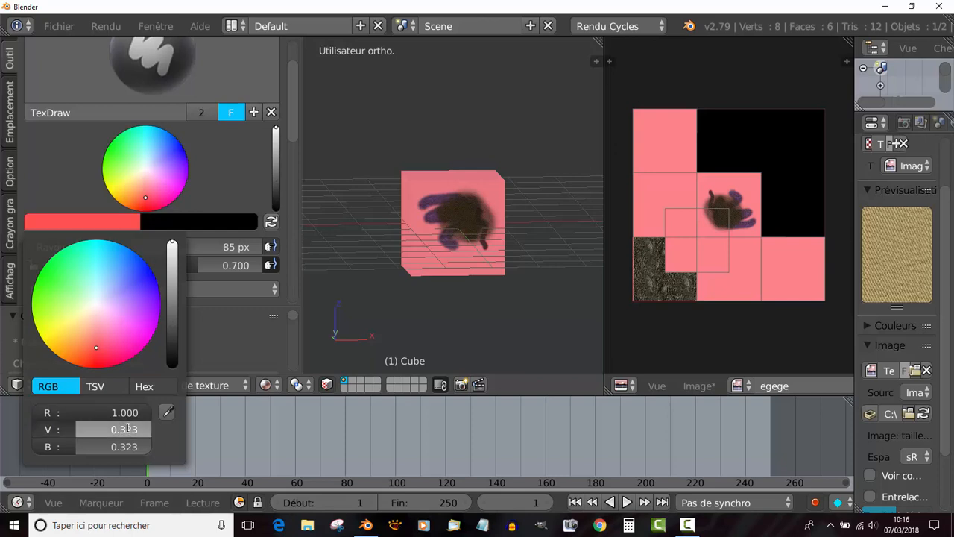
{"action": "type", "text": "1"}
{"action": "key", "text": "Return"}
{"action": "left_click", "coordinate": [128, 446]}
{"action": "type", "text": "1"}
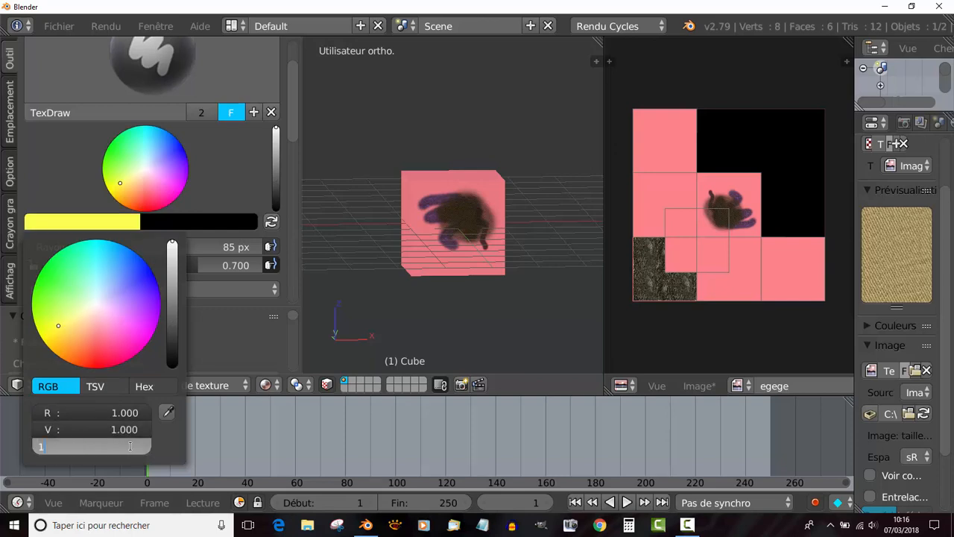
{"action": "key", "text": "Return"}
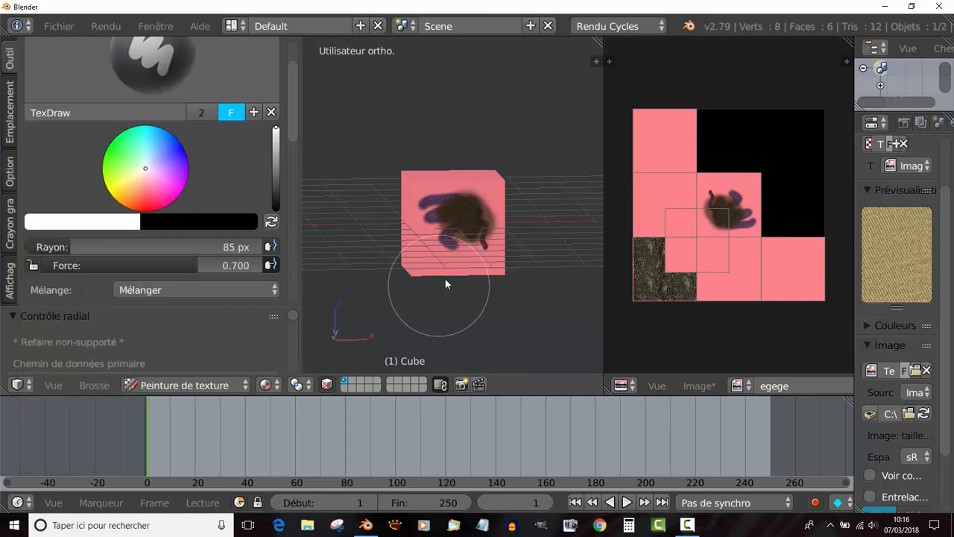
Paint the Texture.002 fabric over the dark patch on the cube's front face with the white brush.
{"action": "mouse_move", "coordinate": [444, 277]}
{"action": "left_mouse_down"}
{"action": "mouse_move", "coordinate": [466, 235]}
{"action": "mouse_move", "coordinate": [452, 233]}
{"action": "mouse_move", "coordinate": [468, 251]}
{"action": "mouse_move", "coordinate": [471, 230]}
{"action": "mouse_move", "coordinate": [444, 230]}
{"action": "left_mouse_up"}
{"action": "scroll", "coordinate": [453, 233], "scroll_direction": "up", "scroll_amount": 3}
{"action": "scroll", "coordinate": [444, 225], "scroll_direction": "down", "scroll_amount": 3}
{"action": "middle_click_drag", "start_coordinate": [471, 227], "coordinate": [395, 208]}
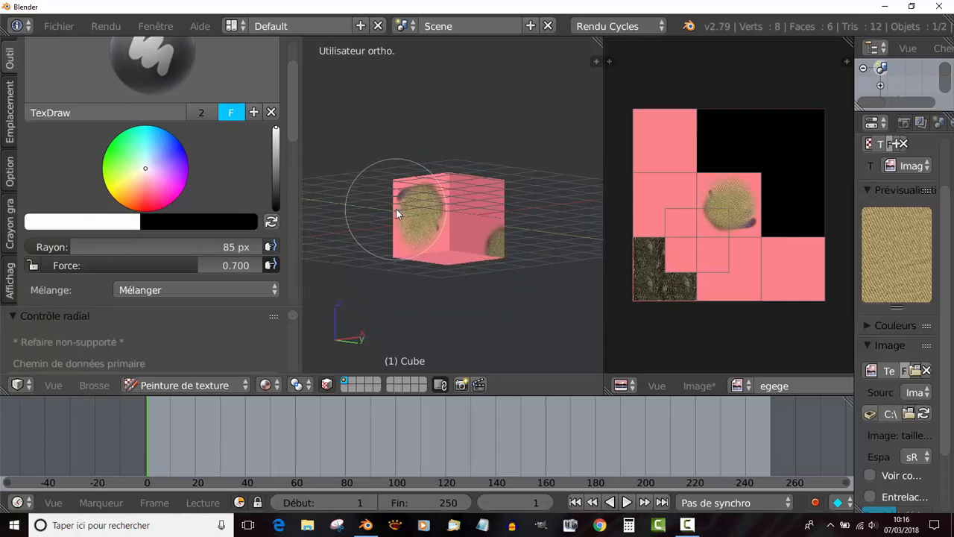
Extend the fabric texture across the rest of the front face and onto part of a neighbouring face.
{"action": "mouse_move", "coordinate": [385, 247]}
{"action": "middle_mouse_down"}
{"action": "mouse_move", "coordinate": [424, 175]}
{"action": "mouse_move", "coordinate": [411, 201]}
{"action": "middle_mouse_up"}
{"action": "mouse_move", "coordinate": [411, 201]}
{"action": "left_mouse_down"}
{"action": "mouse_move", "coordinate": [443, 191]}
{"action": "mouse_move", "coordinate": [403, 196]}
{"action": "left_mouse_up"}
{"action": "scroll", "coordinate": [403, 194], "scroll_direction": "down", "scroll_amount": 4}
{"action": "middle_click_drag", "start_coordinate": [416, 178], "coordinate": [438, 261]}
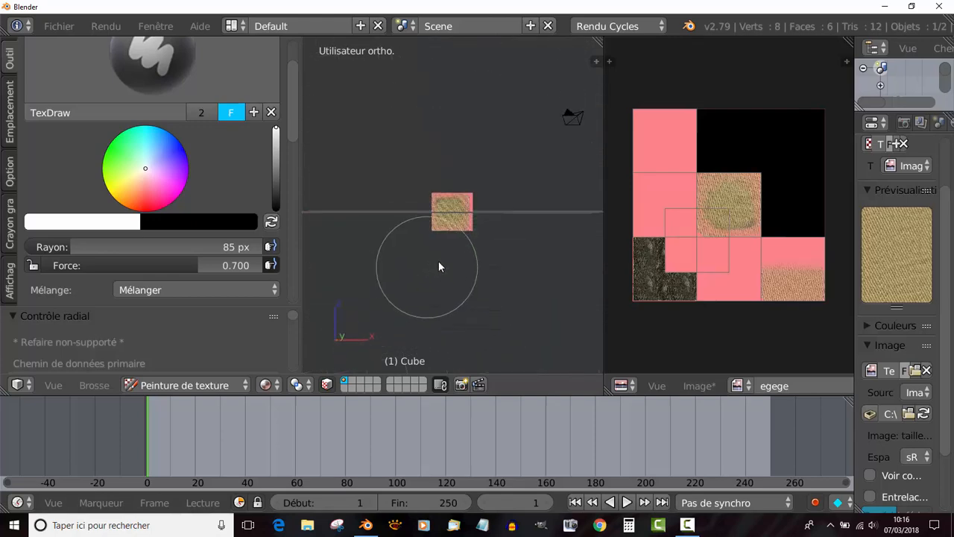
Examine the cube's side face from several angles to compare the painted fabric with the overlapping UV areas.
{"action": "scroll", "coordinate": [438, 261], "scroll_direction": "up", "scroll_amount": 5}
{"action": "middle_click_drag", "start_coordinate": [490, 247], "coordinate": [394, 252]}
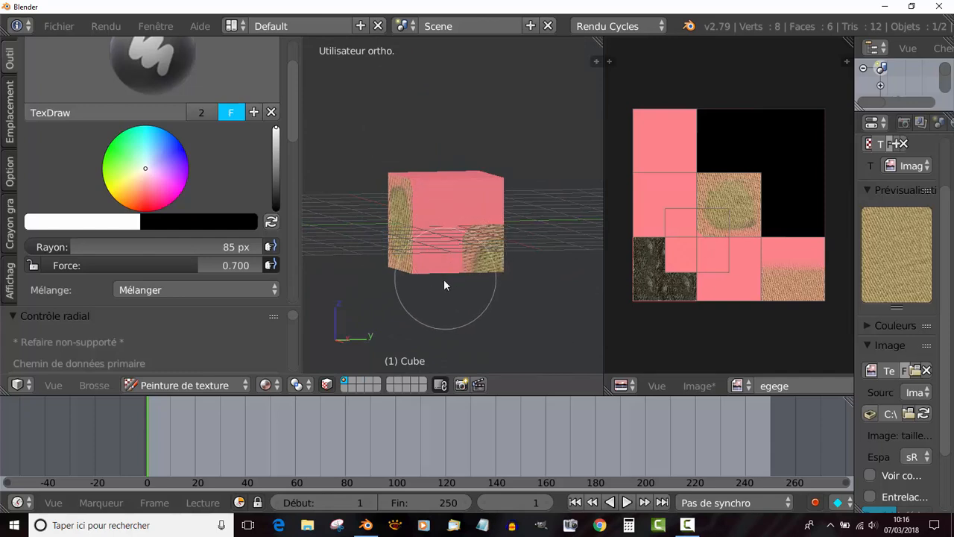
{"action": "scroll", "coordinate": [442, 280], "scroll_direction": "up", "scroll_amount": 2}
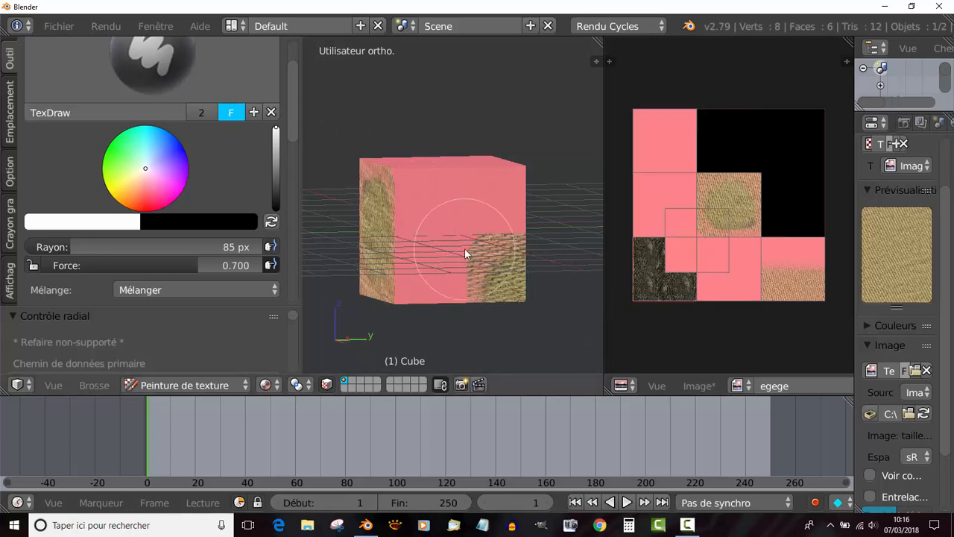
{"action": "mouse_move", "coordinate": [500, 280]}
{"action": "left_mouse_down"}
{"action": "mouse_move", "coordinate": [490, 271]}
{"action": "mouse_move", "coordinate": [396, 283]}
{"action": "mouse_move", "coordinate": [399, 266]}
{"action": "mouse_move", "coordinate": [503, 224]}
{"action": "mouse_move", "coordinate": [524, 228]}
{"action": "mouse_move", "coordinate": [520, 192]}
{"action": "mouse_move", "coordinate": [364, 192]}
{"action": "mouse_move", "coordinate": [427, 193]}
{"action": "mouse_move", "coordinate": [454, 253]}
{"action": "mouse_move", "coordinate": [462, 249]}
{"action": "left_mouse_up"}
{"action": "middle_click_drag", "start_coordinate": [463, 249], "coordinate": [380, 257]}
{"action": "mouse_move", "coordinate": [380, 257]}
{"action": "left_mouse_down"}
{"action": "mouse_move", "coordinate": [400, 279]}
{"action": "mouse_move", "coordinate": [436, 240]}
{"action": "mouse_move", "coordinate": [390, 269]}
{"action": "mouse_move", "coordinate": [366, 195]}
{"action": "mouse_move", "coordinate": [362, 260]}
{"action": "mouse_move", "coordinate": [390, 222]}
{"action": "mouse_move", "coordinate": [405, 275]}
{"action": "mouse_move", "coordinate": [397, 255]}
{"action": "left_mouse_up"}
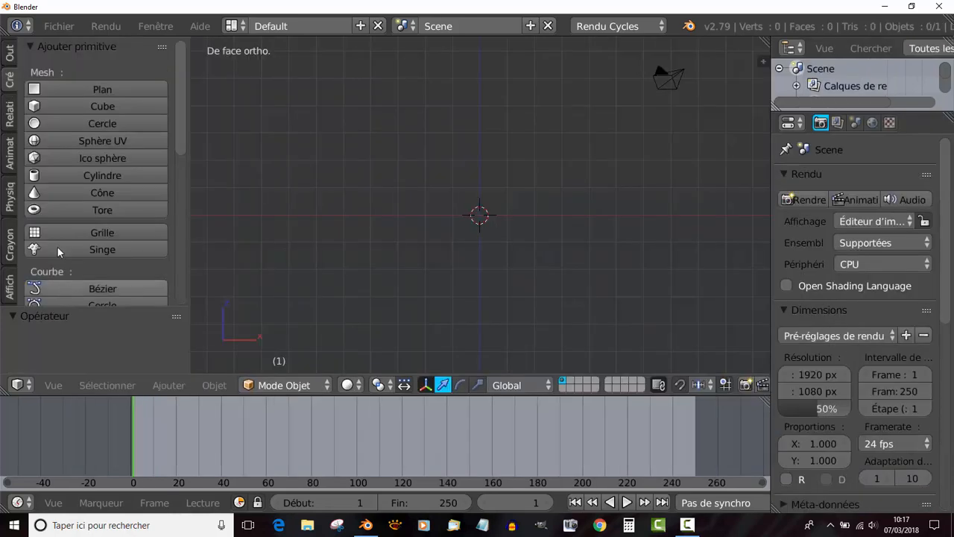
Add a cube to the empty scene and split the 3D view, making the new area a UV/Image editor.
{"action": "left_click", "coordinate": [66, 106]}
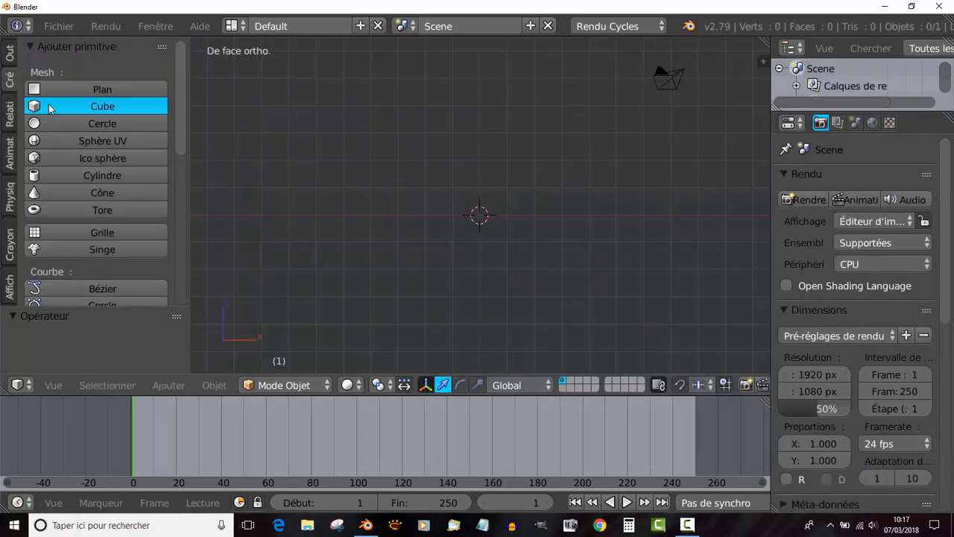
{"action": "middle_click_drag", "start_coordinate": [576, 284], "coordinate": [433, 285], "text": "shift"}
{"action": "left_click_drag", "start_coordinate": [765, 39], "coordinate": [542, 94]}
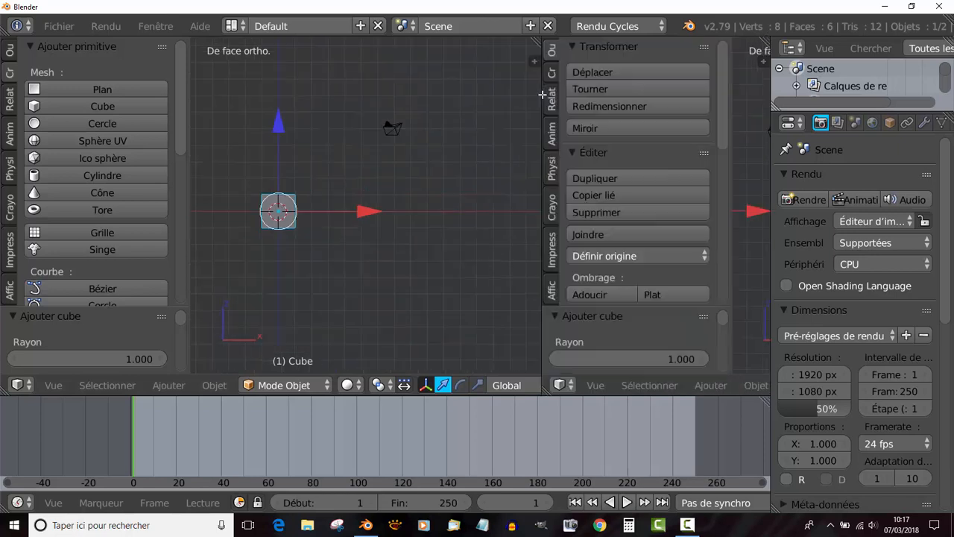
{"action": "left_click", "coordinate": [560, 385]}
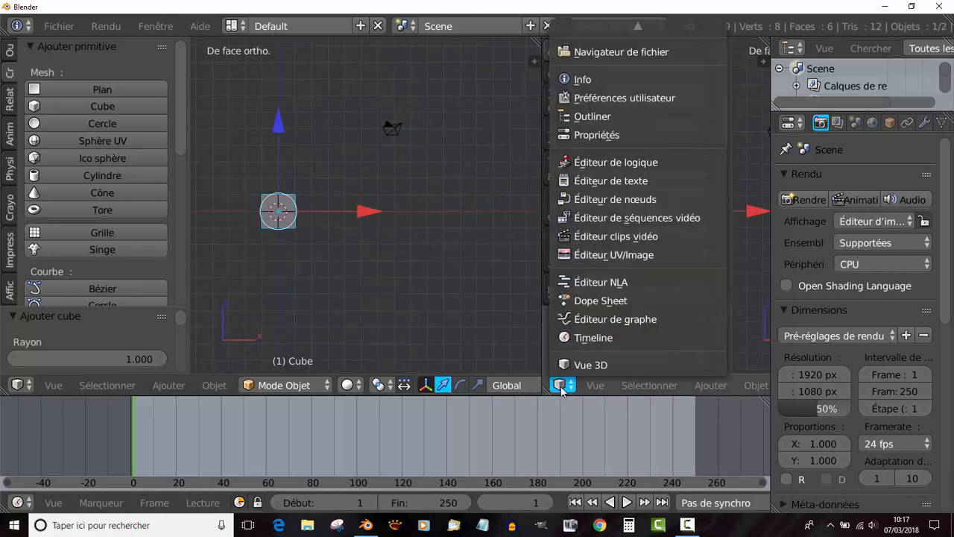
{"action": "left_click", "coordinate": [578, 255]}
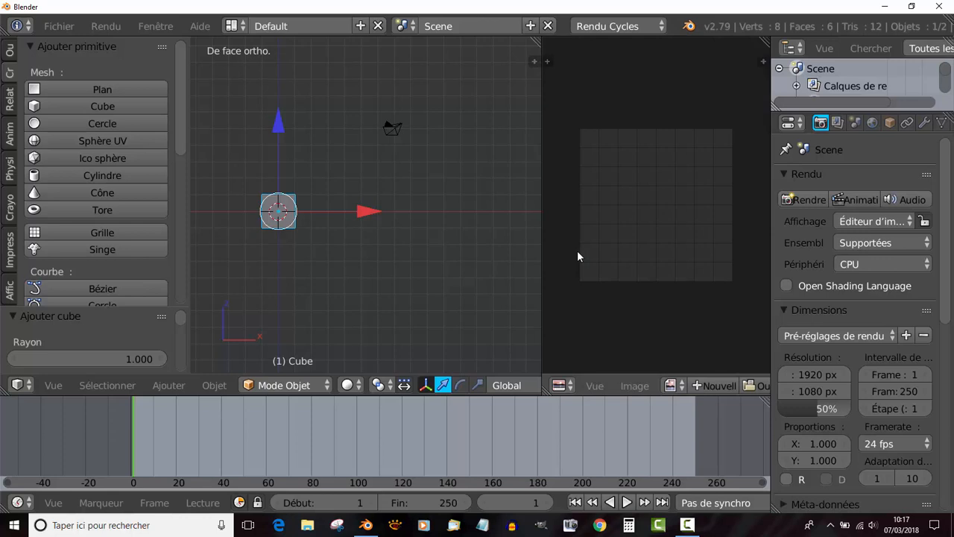
Create a blank black 1024 x 1024 px image named Sans nom and fit it in the image editor.
{"action": "left_click", "coordinate": [648, 390]}
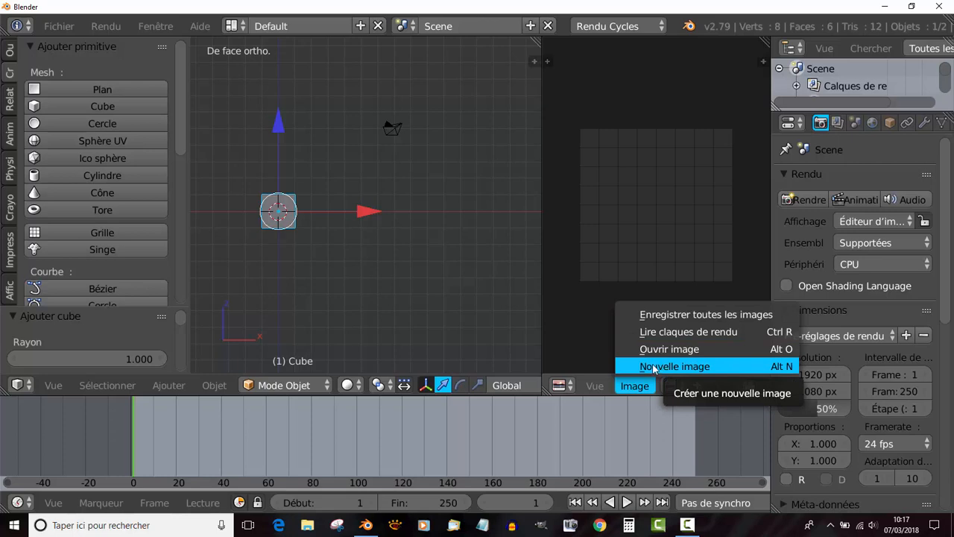
{"action": "left_click", "coordinate": [667, 366]}
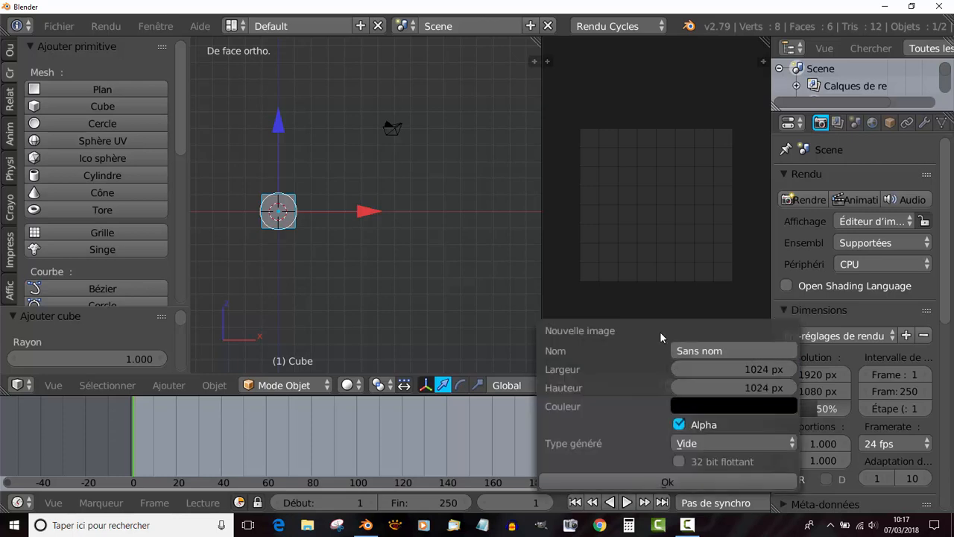
{"action": "left_click_drag", "start_coordinate": [660, 333], "coordinate": [660, 173]}
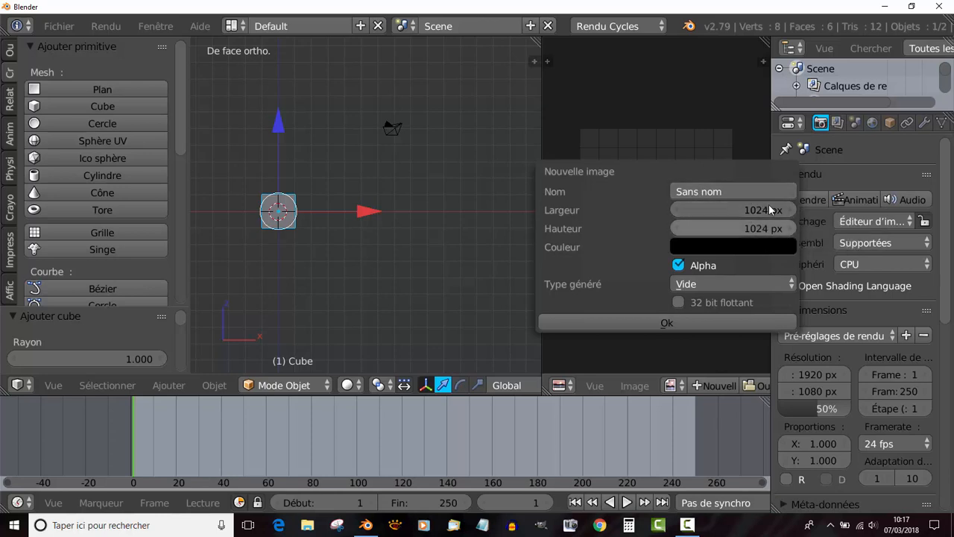
{"action": "left_click", "coordinate": [671, 320]}
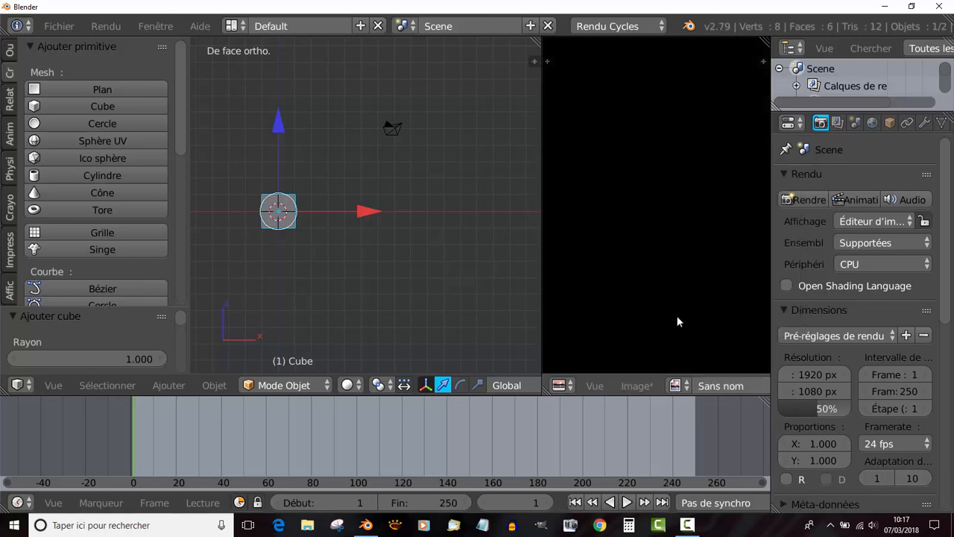
{"action": "key", "text": "Home"}
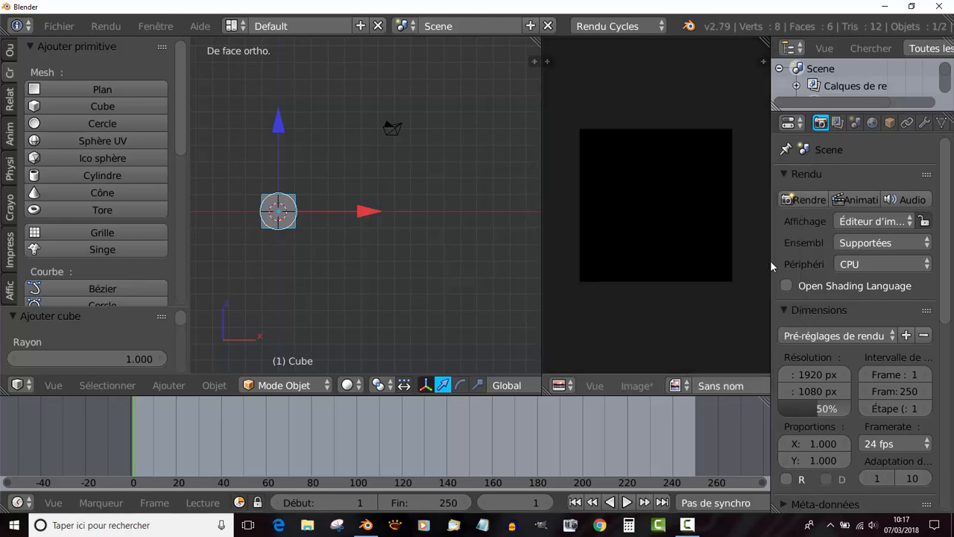
Give the cube a new diffuse material and drive its colour with an image texture using the Sans nom image.
{"action": "mouse_move", "coordinate": [770, 260]}
{"action": "left_mouse_down"}
{"action": "mouse_move", "coordinate": [740, 261]}
{"action": "mouse_move", "coordinate": [767, 261]}
{"action": "left_mouse_up"}
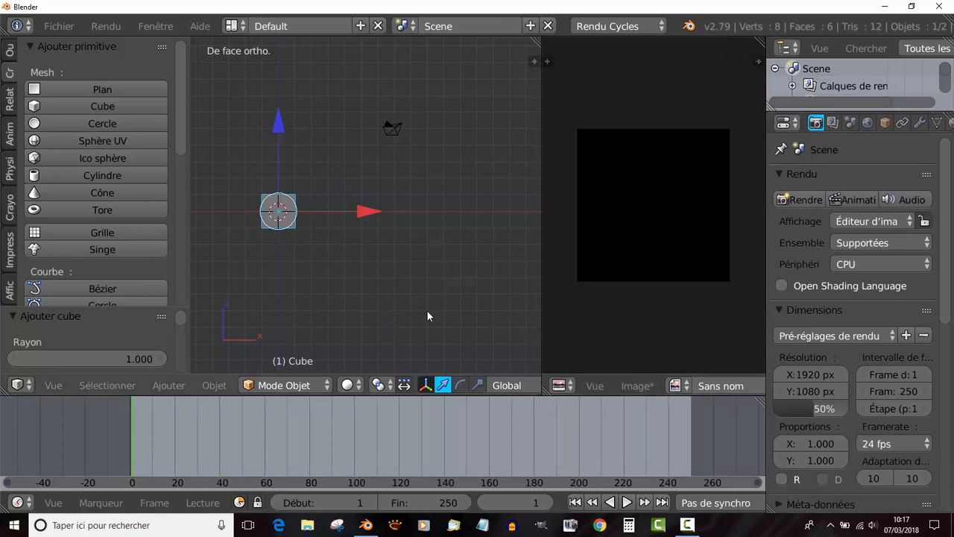
{"action": "middle_click_drag", "start_coordinate": [427, 311], "coordinate": [490, 316], "text": "shift"}
{"action": "scroll", "coordinate": [327, 282], "scroll_direction": "up", "scroll_amount": 3}
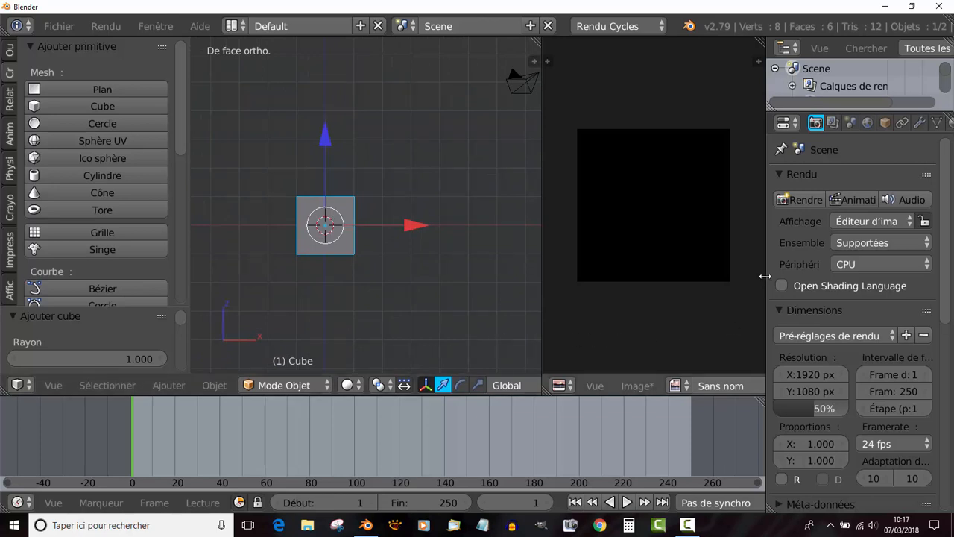
{"action": "left_click_drag", "start_coordinate": [762, 277], "coordinate": [695, 286]}
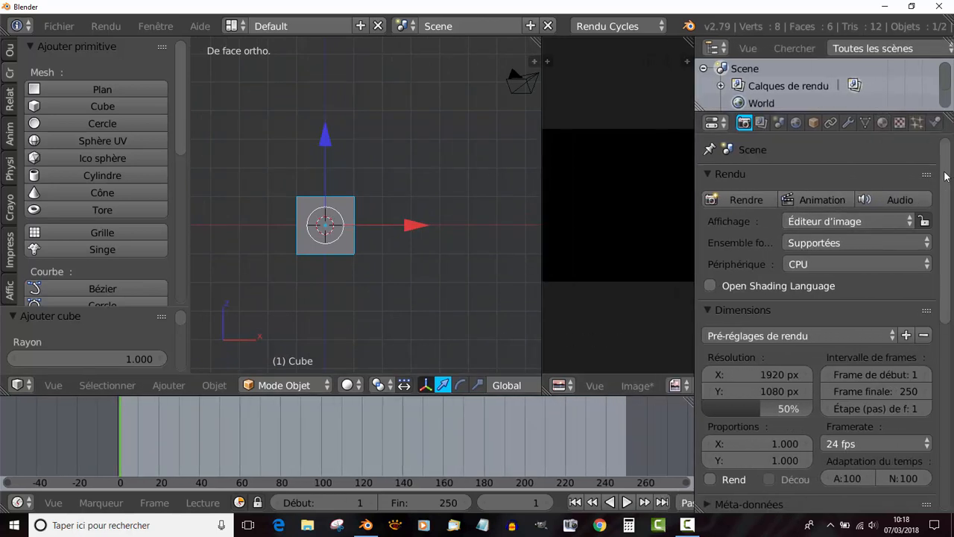
{"action": "left_click", "coordinate": [882, 123]}
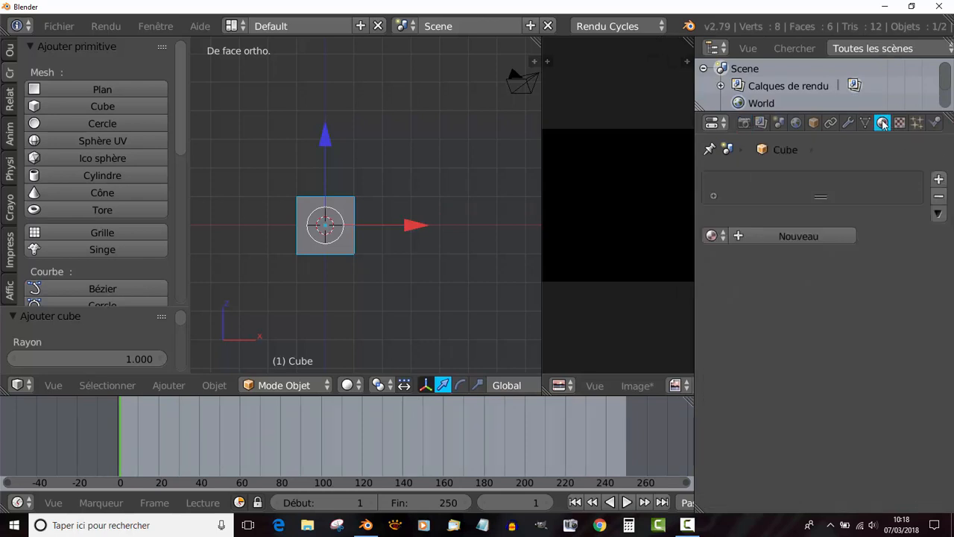
{"action": "left_click", "coordinate": [823, 237]}
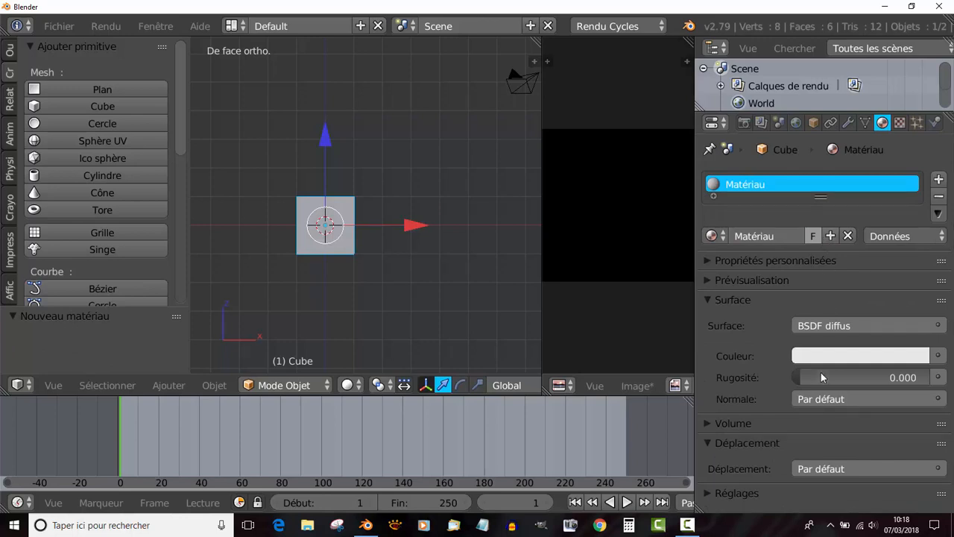
{"action": "left_click", "coordinate": [937, 356]}
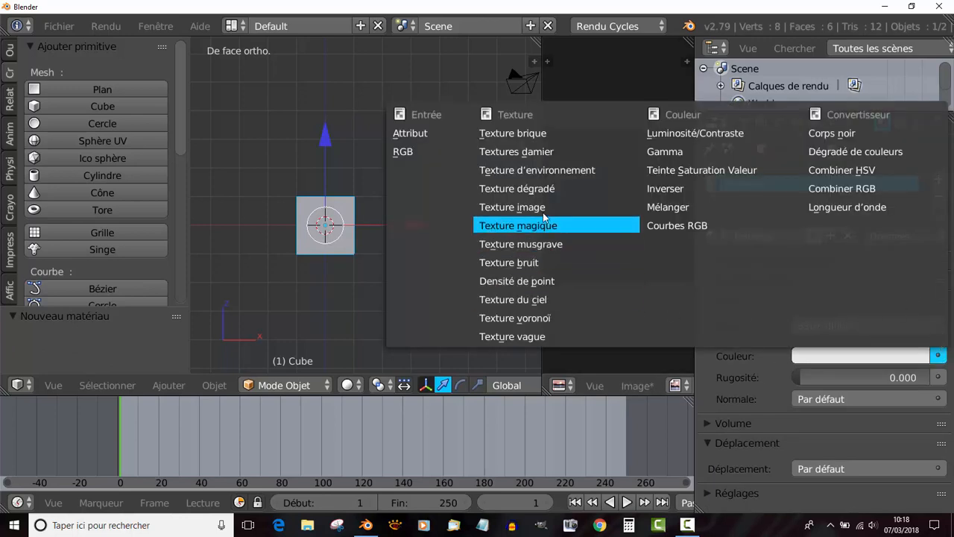
{"action": "left_click", "coordinate": [526, 208]}
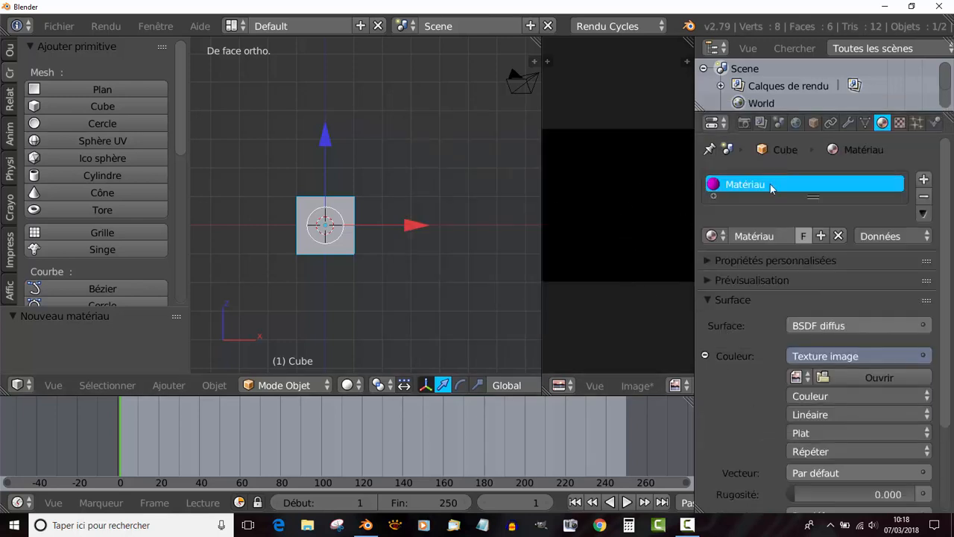
{"action": "left_click", "coordinate": [796, 377]}
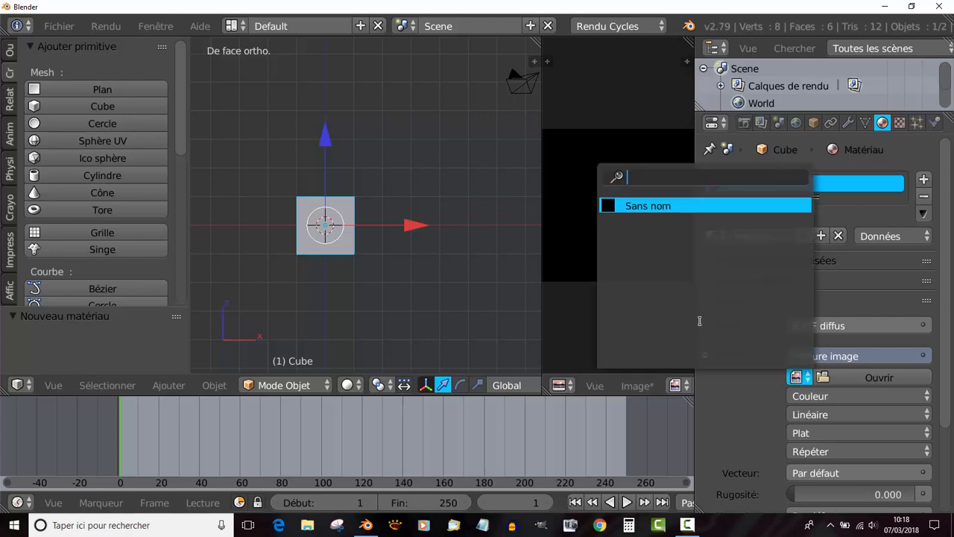
{"action": "left_click", "coordinate": [655, 206]}
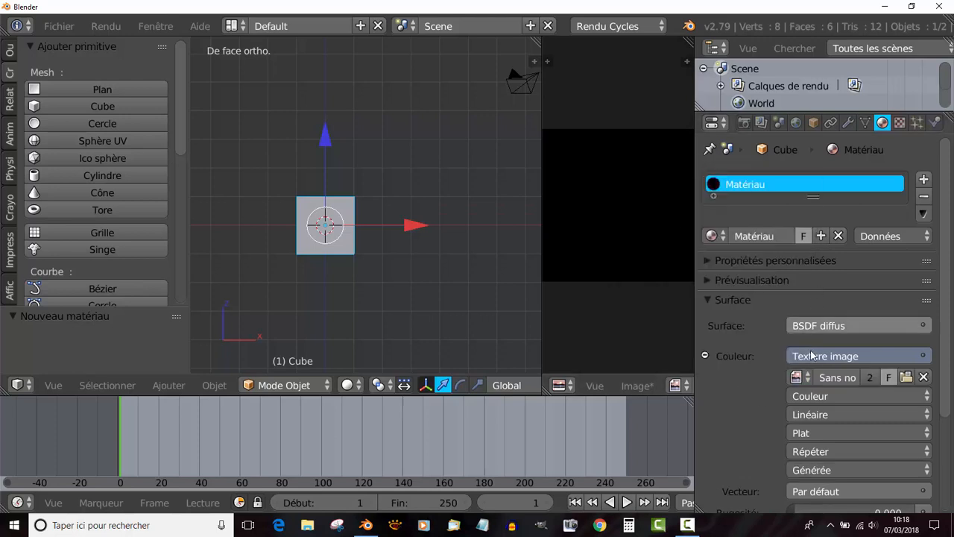
Assign the material to all of the cube's faces in Edit mode and set the viewport shading to Matériau.
{"action": "key", "text": "Tab"}
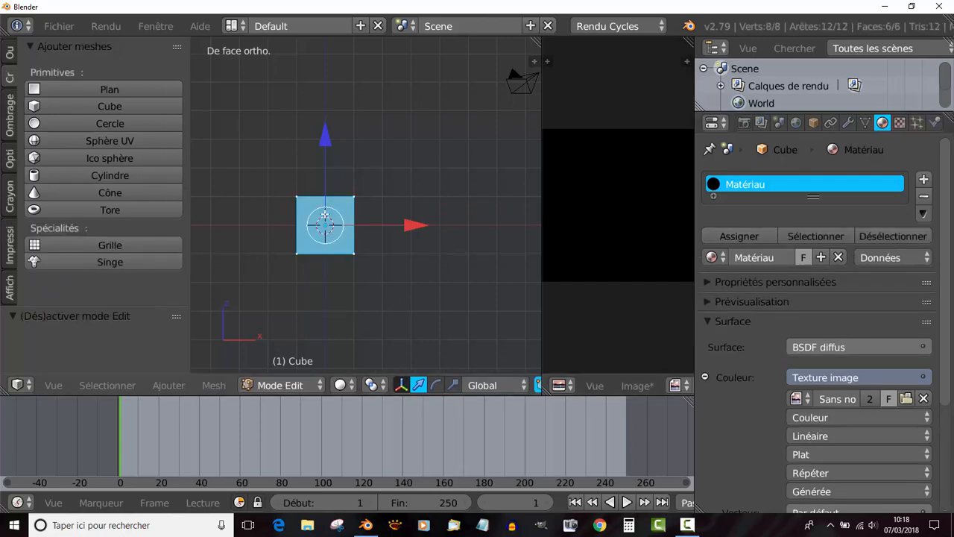
{"action": "scroll", "coordinate": [325, 216], "scroll_direction": "up", "scroll_amount": 3}
{"action": "left_click", "coordinate": [739, 235]}
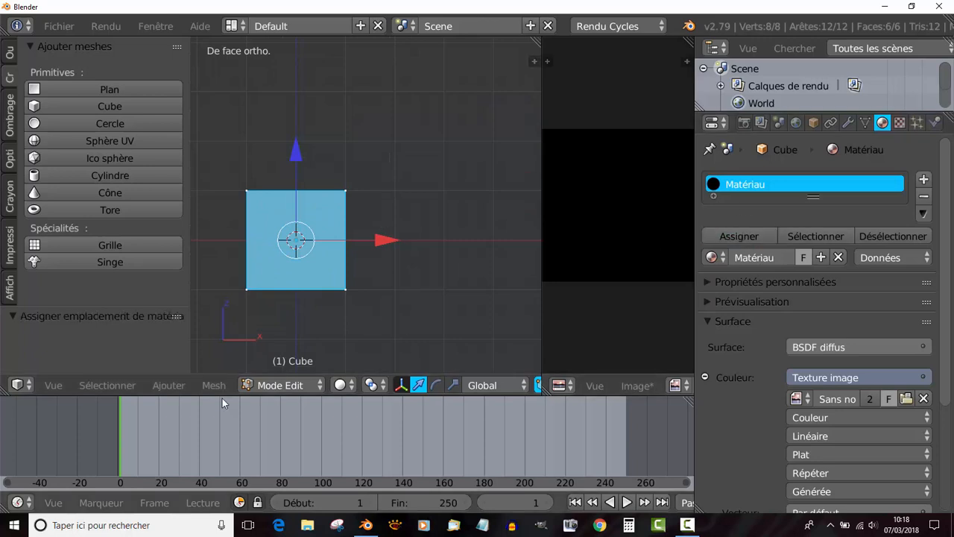
{"action": "left_click", "coordinate": [340, 384]}
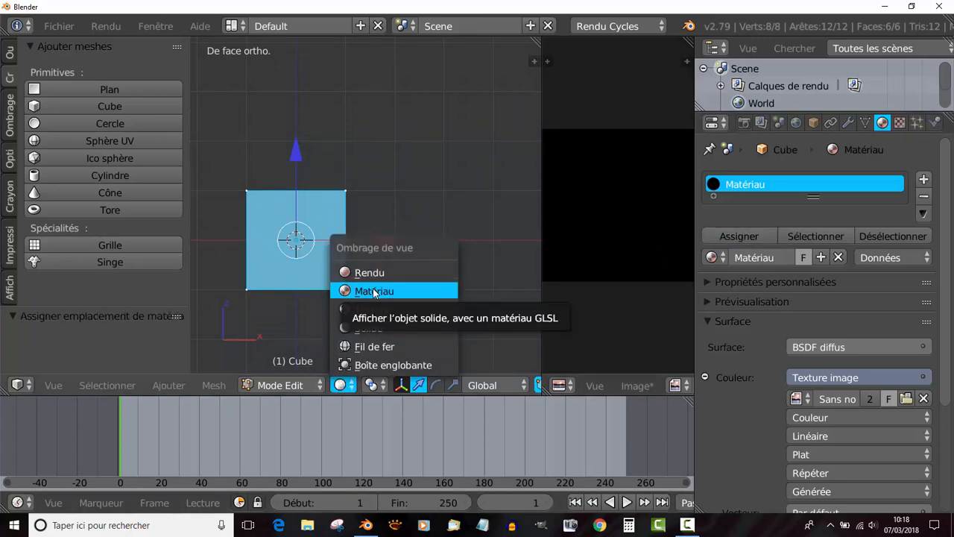
{"action": "left_click", "coordinate": [374, 290]}
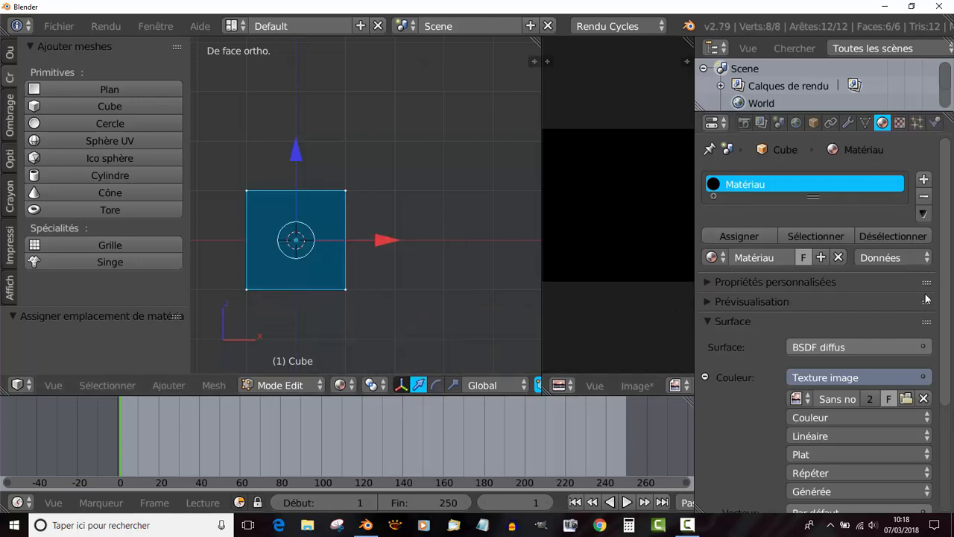
Show the texture settings of the cube material's image texture.
{"action": "left_click_drag", "start_coordinate": [942, 277], "coordinate": [941, 246]}
{"action": "left_click", "coordinate": [900, 124]}
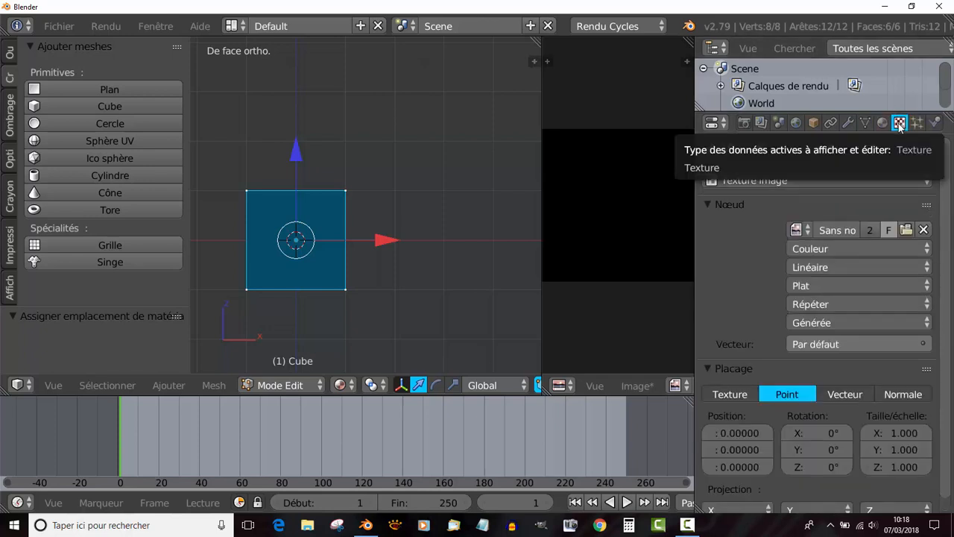
{"action": "scroll", "coordinate": [767, 305], "scroll_direction": "down", "scroll_amount": 1}
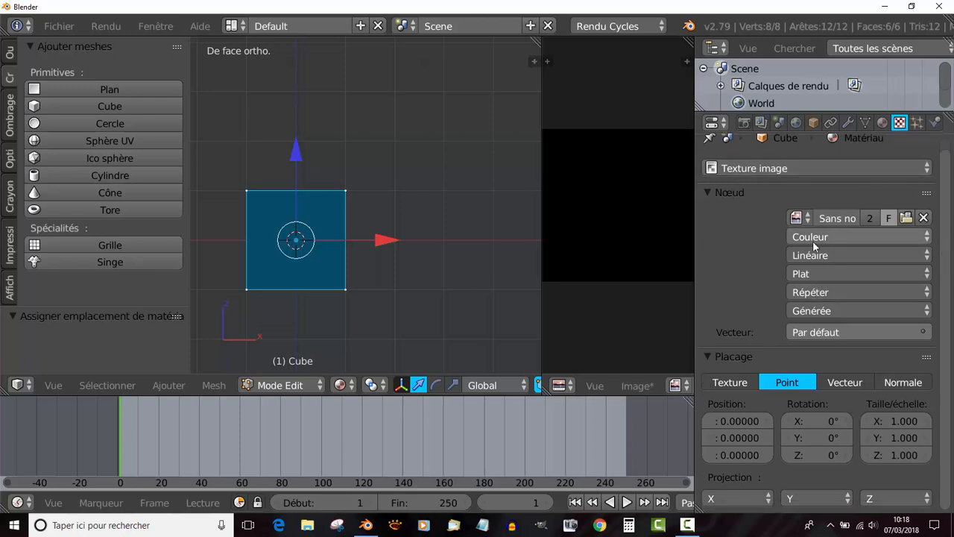
Show the brush's texture settings and create a new texture for the brush.
{"action": "left_click", "coordinate": [769, 166]}
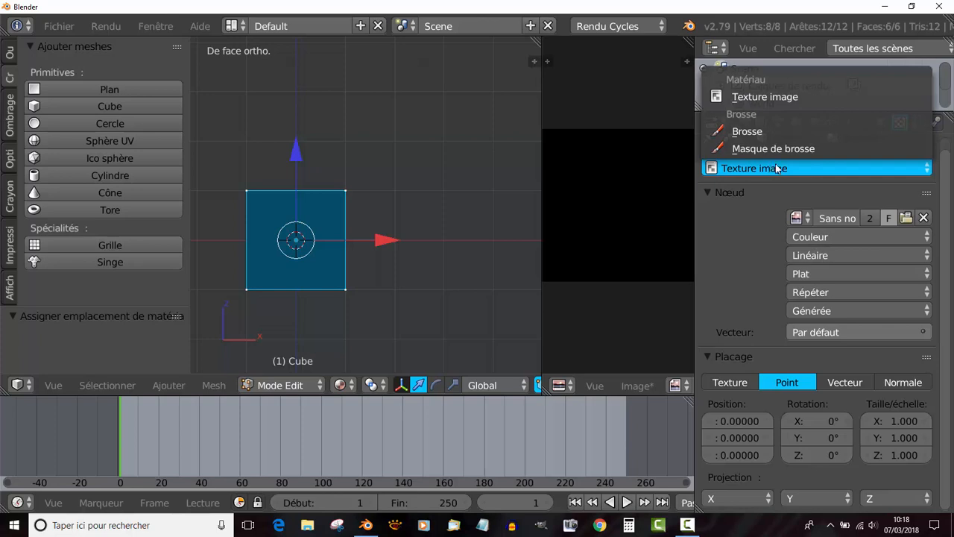
{"action": "left_click", "coordinate": [746, 131]}
{"action": "left_click", "coordinate": [824, 200]}
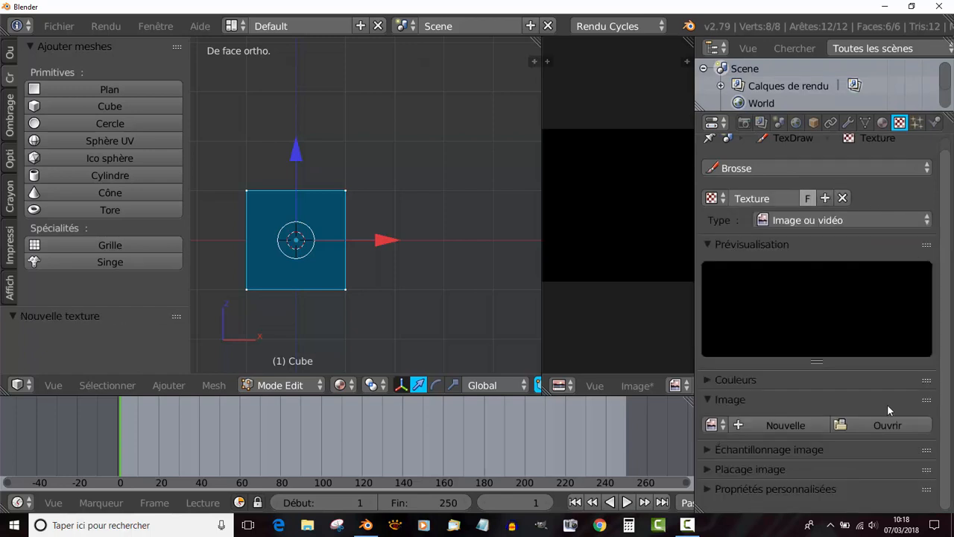
Load TexturesCom_Leather0101_1_seamless_S.jpg from the Cuir folder as the image of the brush texture.
{"action": "left_click", "coordinate": [887, 424]}
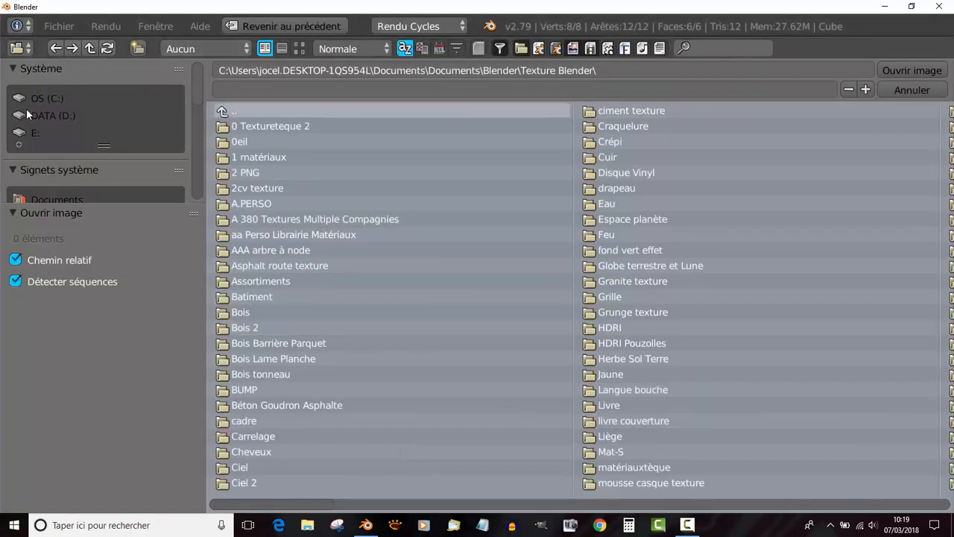
{"action": "scroll", "coordinate": [42, 173], "scroll_direction": "down", "scroll_amount": 5}
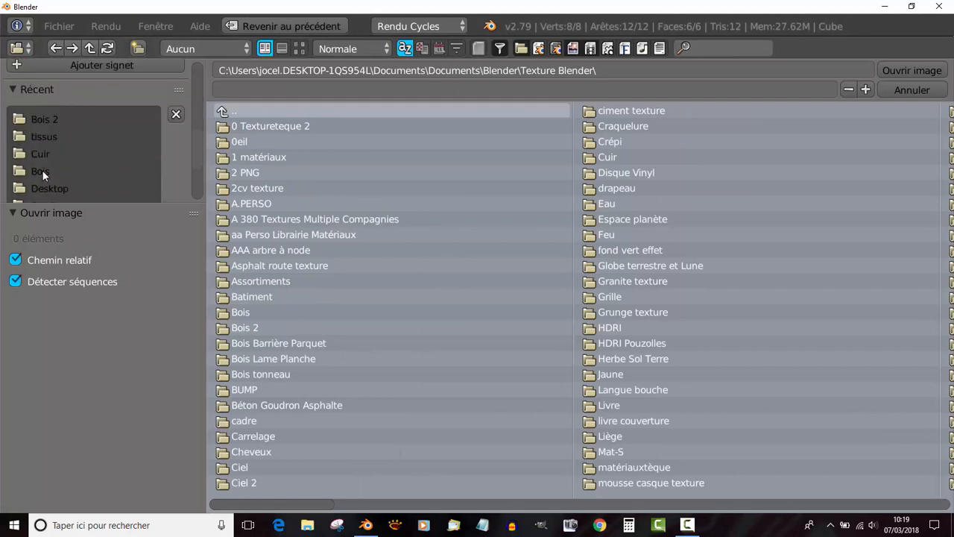
{"action": "left_click", "coordinate": [47, 155]}
{"action": "left_click", "coordinate": [298, 49]}
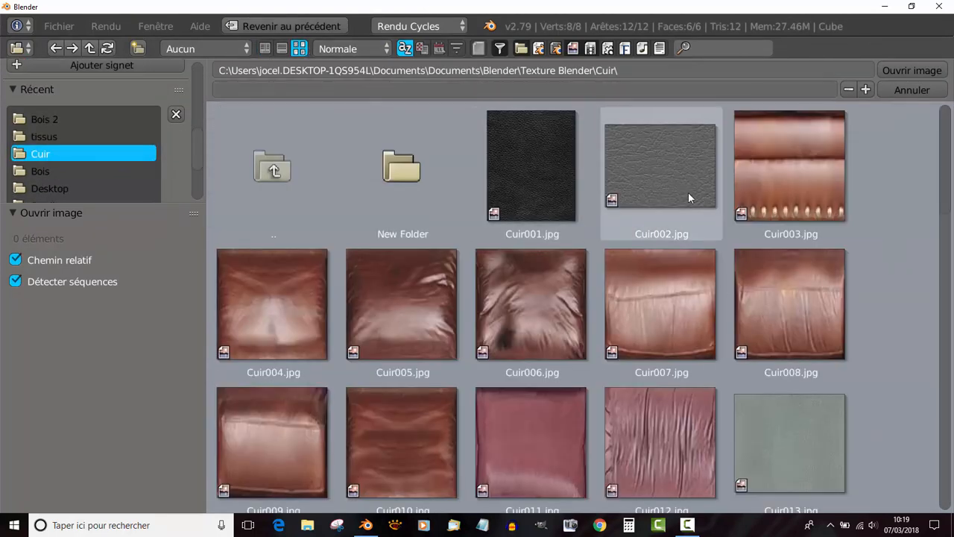
{"action": "scroll", "coordinate": [745, 317], "scroll_direction": "down", "scroll_amount": 4}
{"action": "left_click_drag", "start_coordinate": [951, 210], "coordinate": [950, 453]}
{"action": "left_click", "coordinate": [815, 371]}
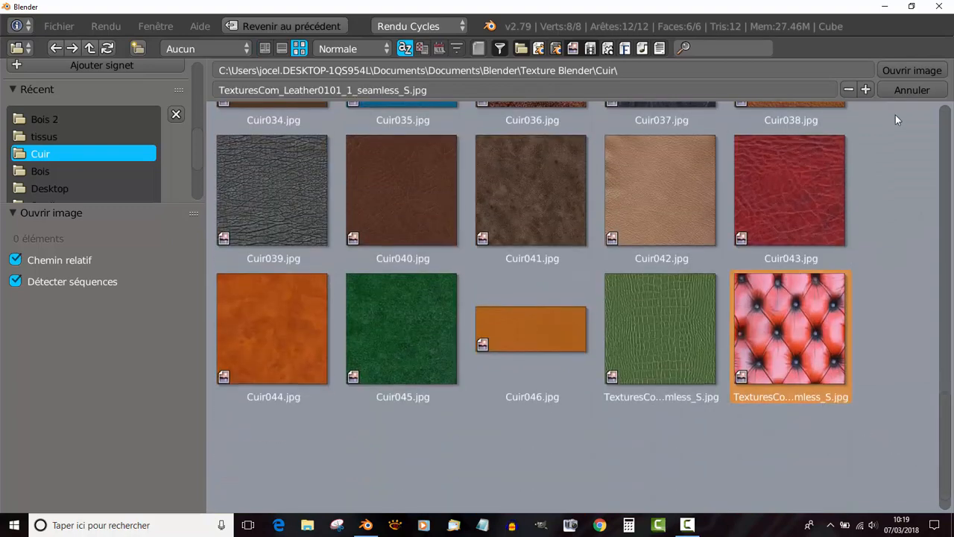
{"action": "left_click", "coordinate": [904, 70]}
{"action": "scroll", "coordinate": [820, 298], "scroll_direction": "down", "scroll_amount": 2}
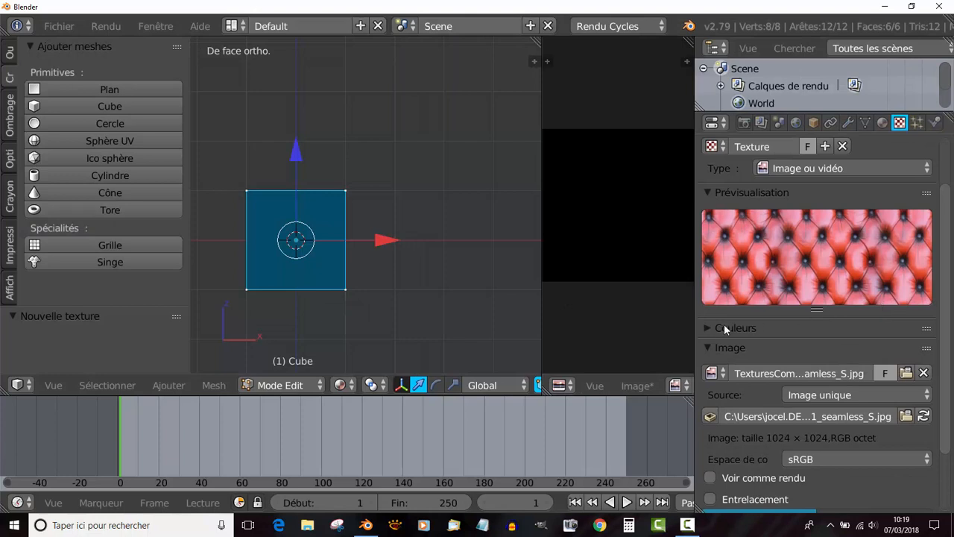
Switch the cube to texture painting mode and choose Matériau viewport shading.
{"action": "left_click", "coordinate": [265, 385]}
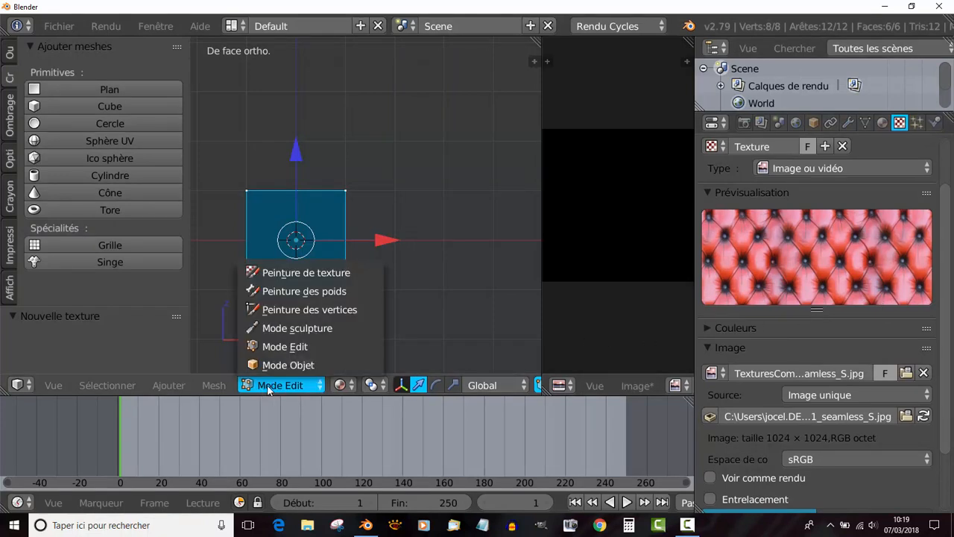
{"action": "left_click", "coordinate": [271, 274]}
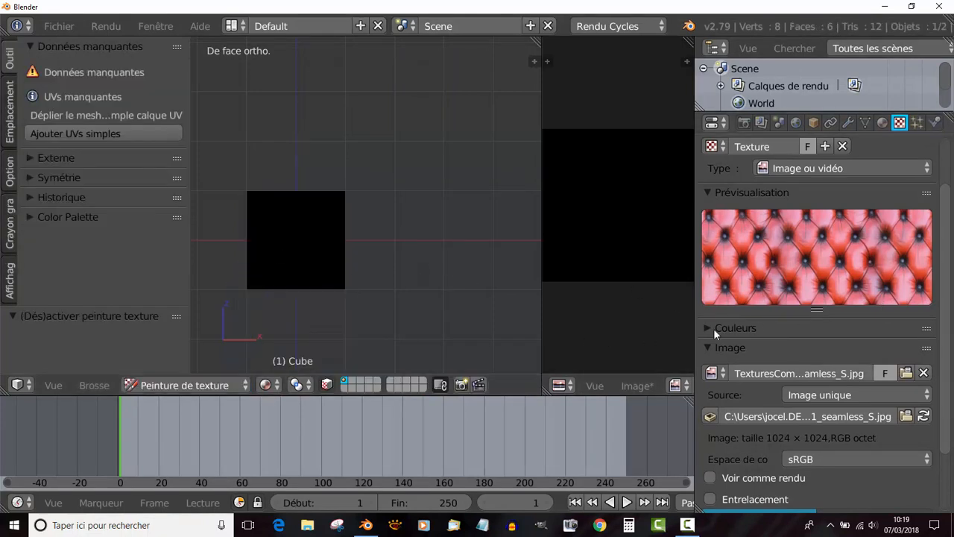
{"action": "left_click", "coordinate": [296, 385]}
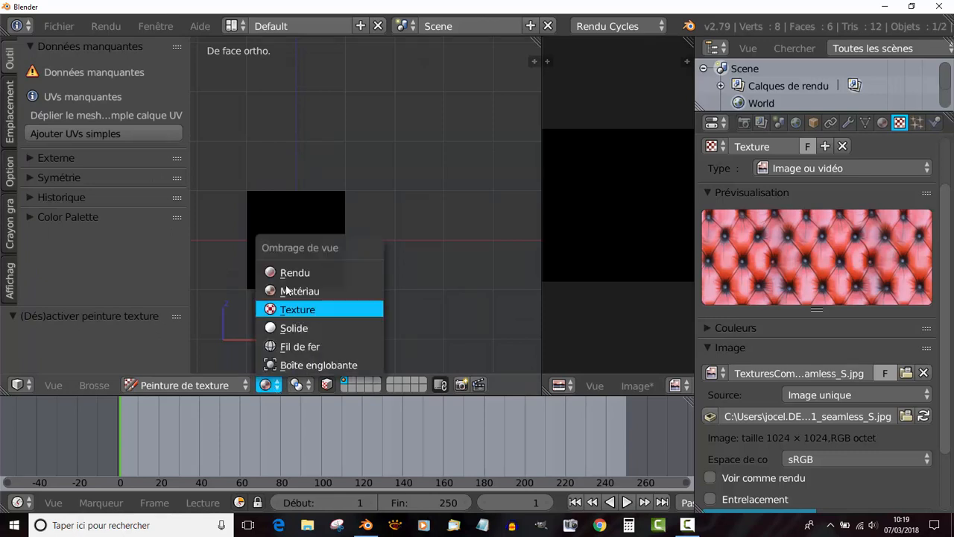
{"action": "left_click", "coordinate": [283, 290]}
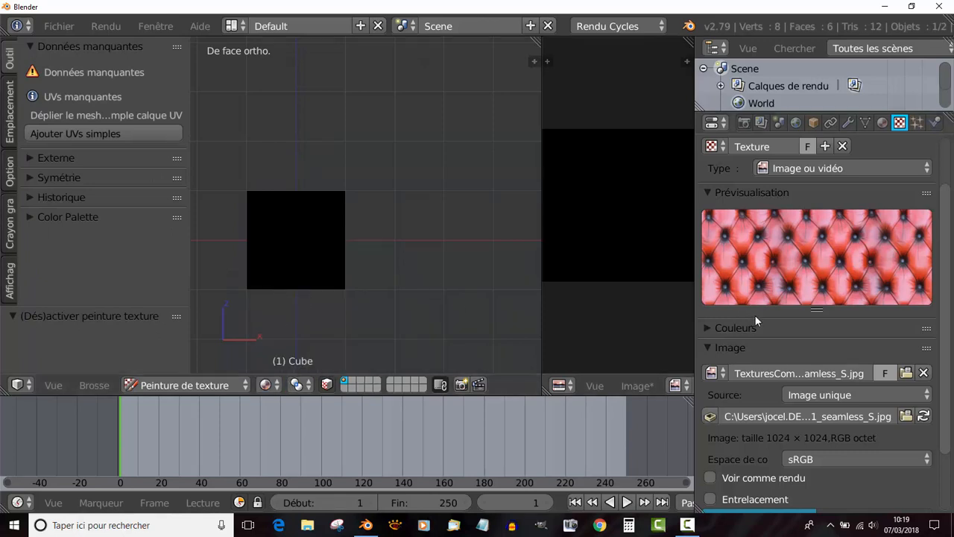
Check the image list of the material's colour texture and keep the Sans nom image selected.
{"action": "left_click_drag", "start_coordinate": [945, 353], "coordinate": [950, 304]}
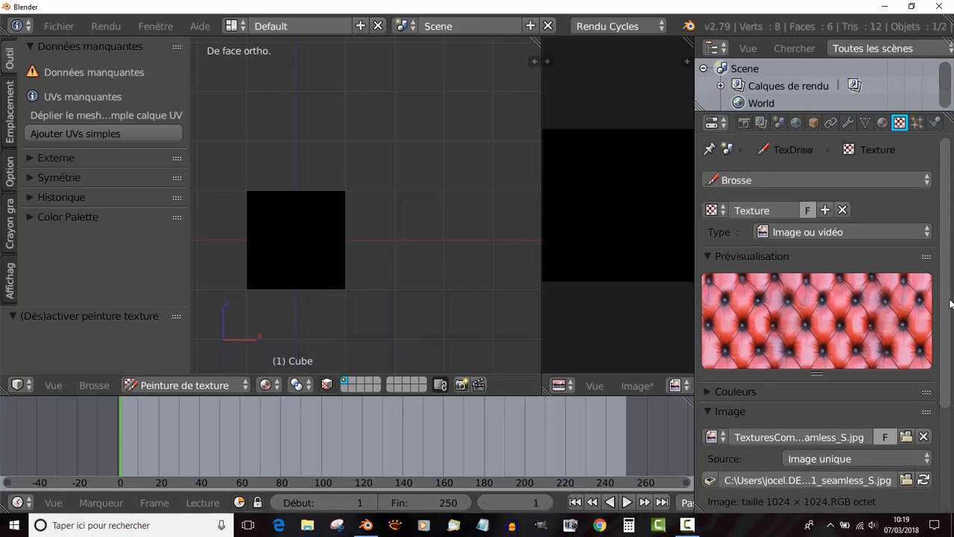
{"action": "left_click", "coordinate": [882, 123]}
{"action": "left_click", "coordinate": [797, 378]}
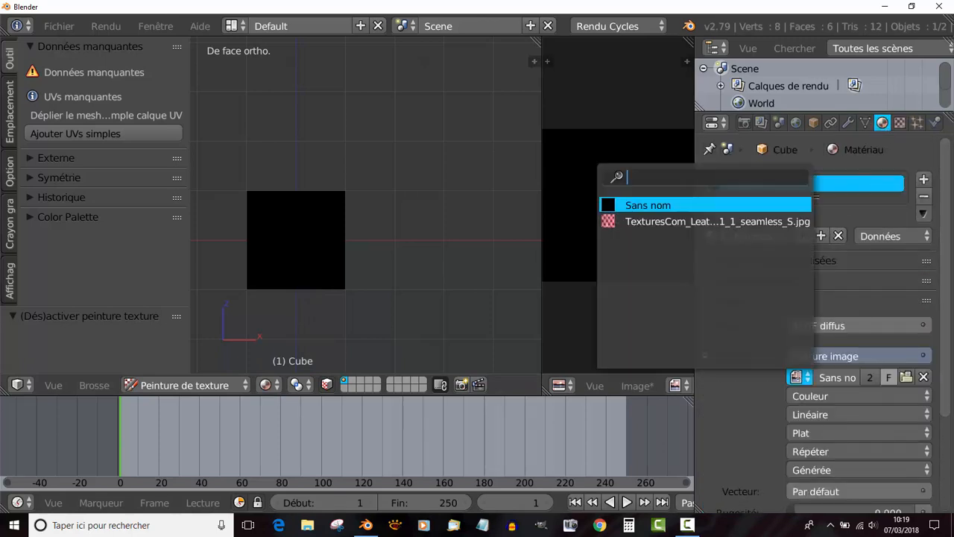
{"action": "left_click", "coordinate": [650, 209]}
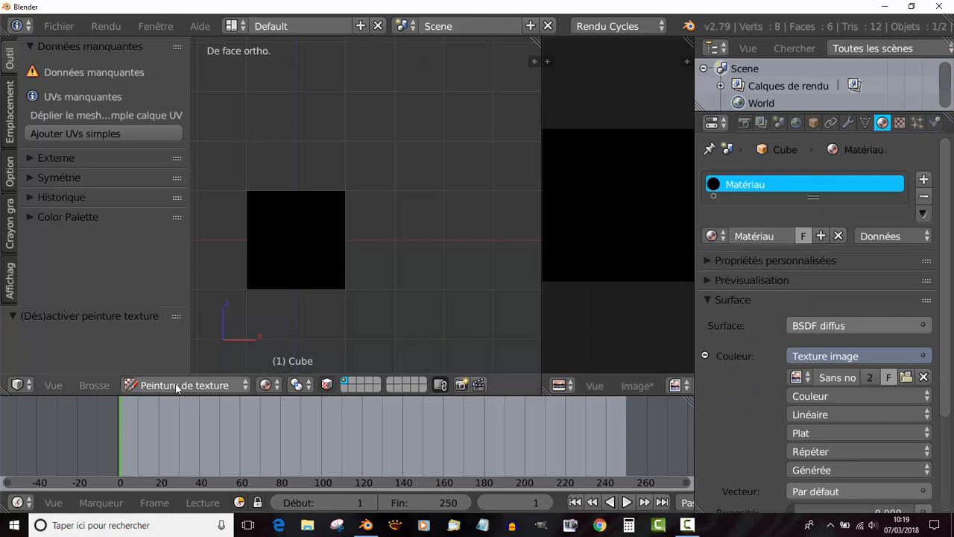
Return to Edit mode, widen the image editor and unwrap the whole cube with UV-projection intelligente at an angle limit of 66.
{"action": "left_click", "coordinate": [198, 386]}
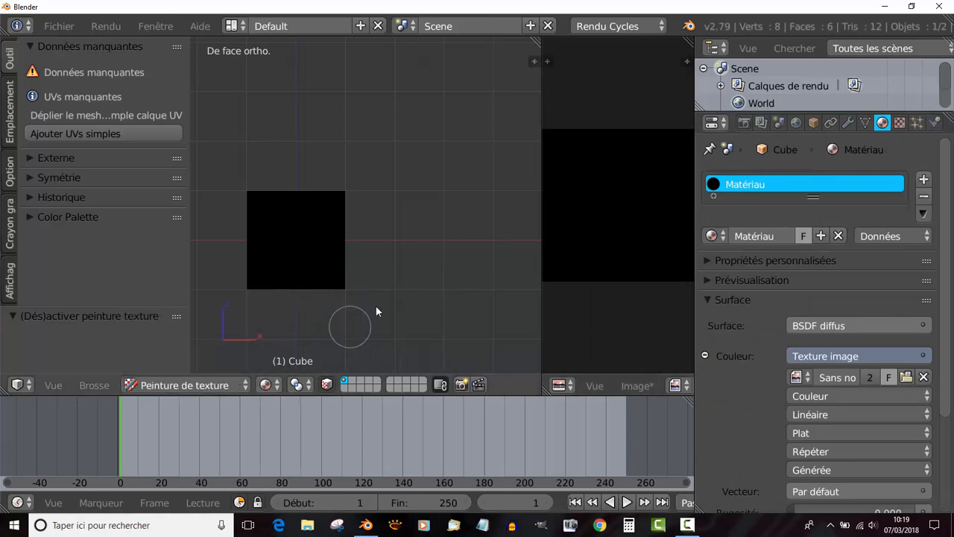
{"action": "key", "text": "Tab"}
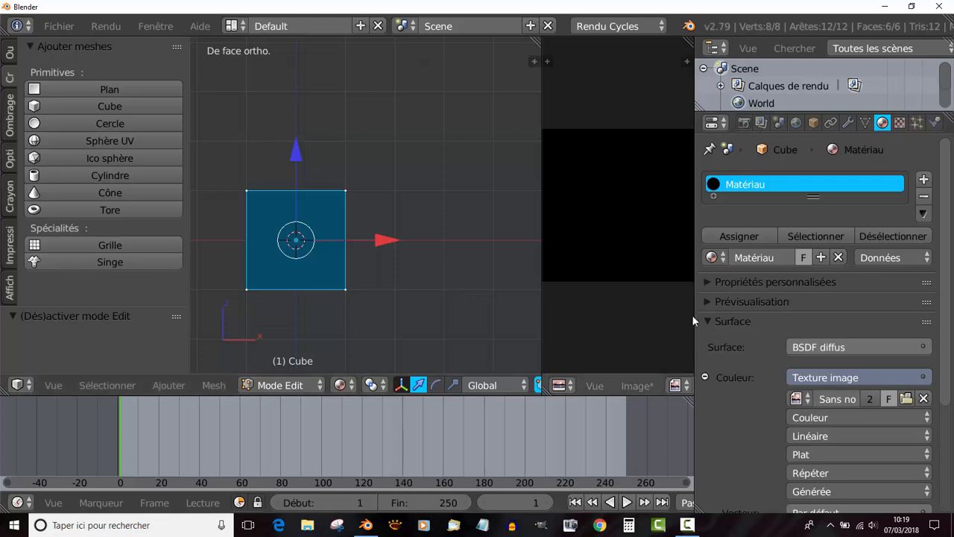
{"action": "left_click_drag", "start_coordinate": [693, 320], "coordinate": [881, 321]}
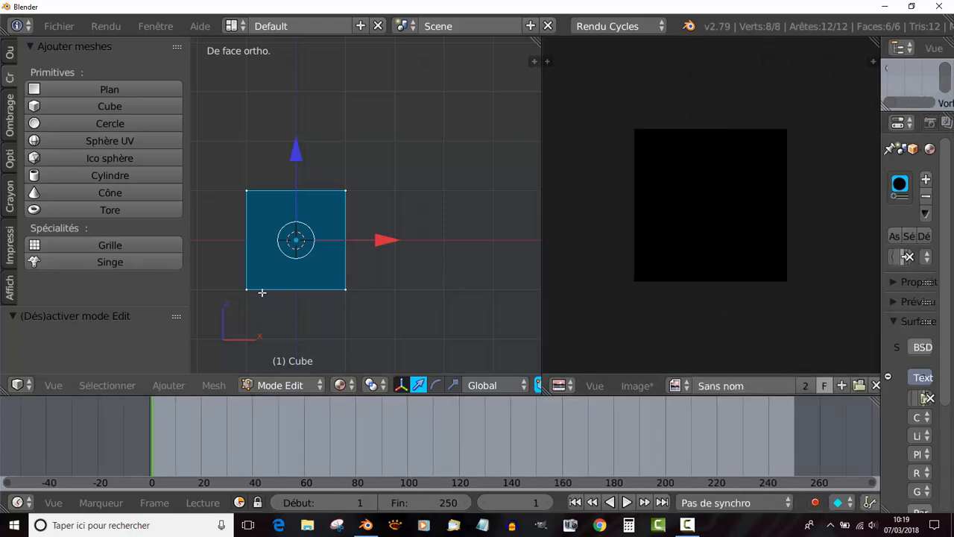
{"action": "left_click", "coordinate": [214, 386]}
{"action": "mouse_move", "coordinate": [255, 246]}
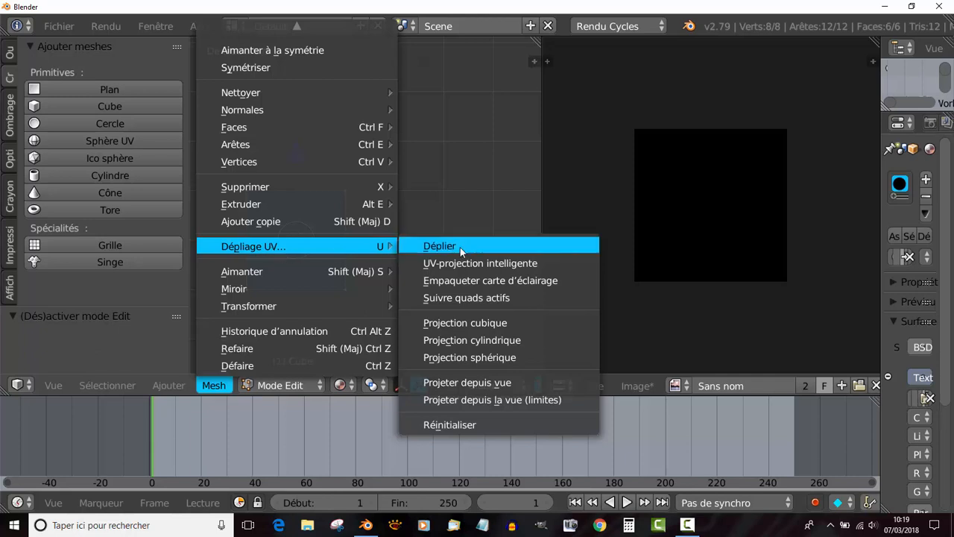
{"action": "left_click", "coordinate": [475, 263]}
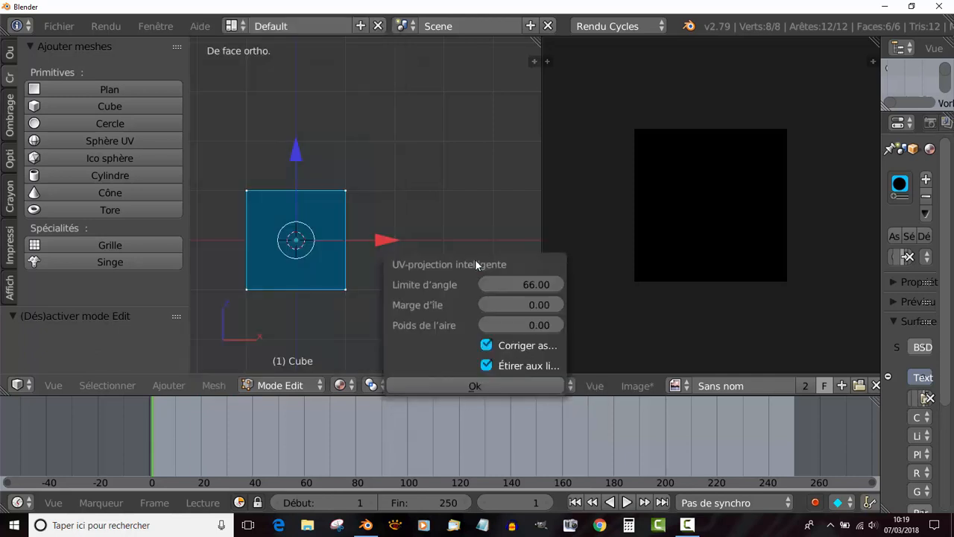
{"action": "left_click", "coordinate": [460, 381]}
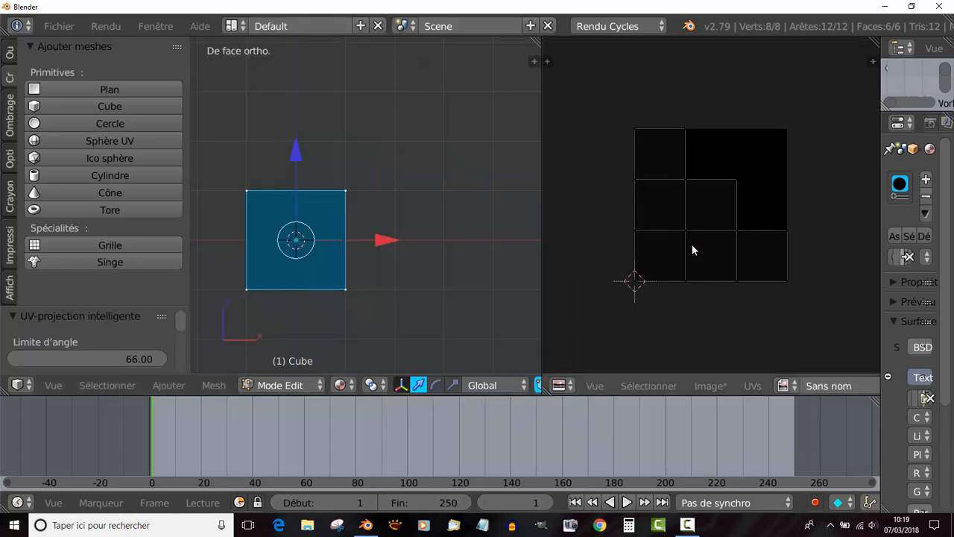
Switch the cube to texture painting mode and choose the tufted leather texture for the brush.
{"action": "left_click", "coordinate": [270, 386]}
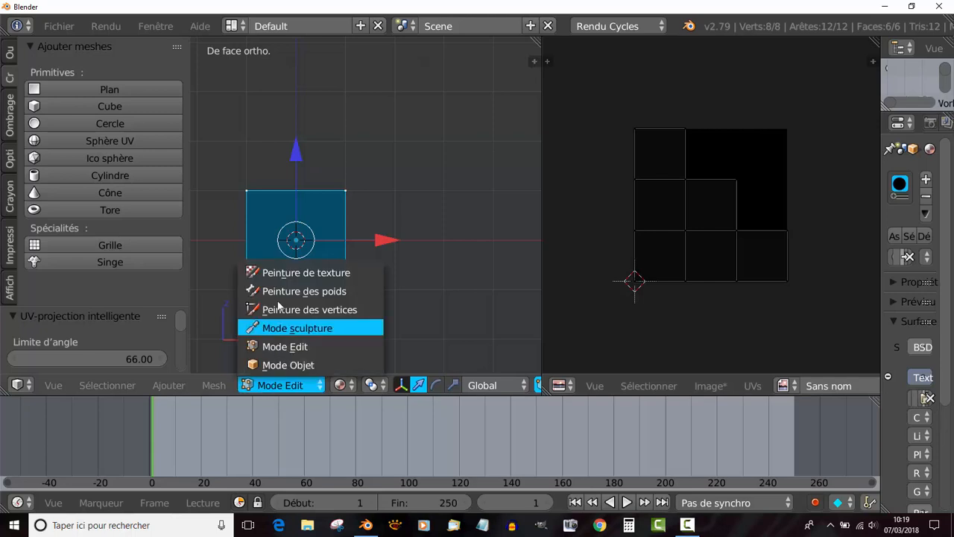
{"action": "left_click", "coordinate": [254, 271]}
{"action": "left_click_drag", "start_coordinate": [182, 142], "coordinate": [182, 262]}
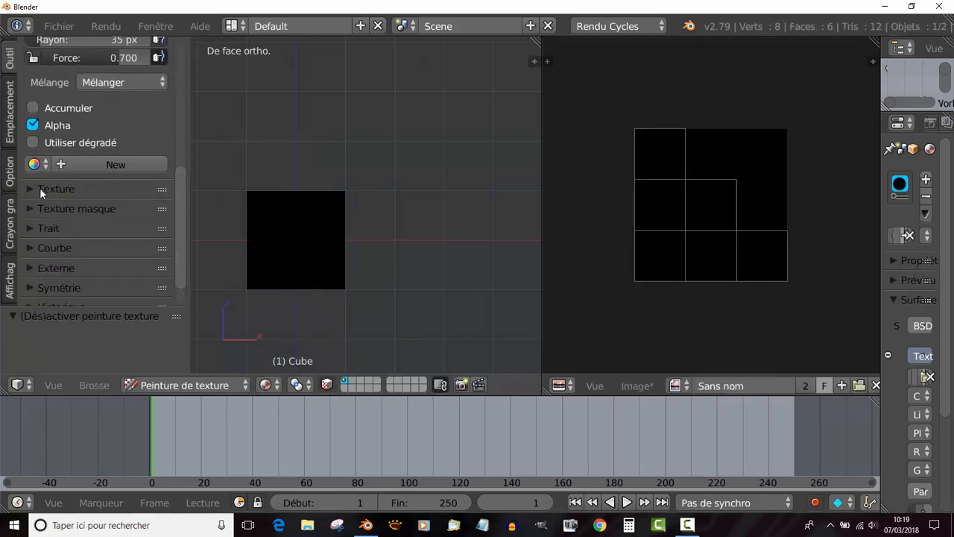
{"action": "left_click", "coordinate": [39, 187]}
{"action": "left_click", "coordinate": [91, 237]}
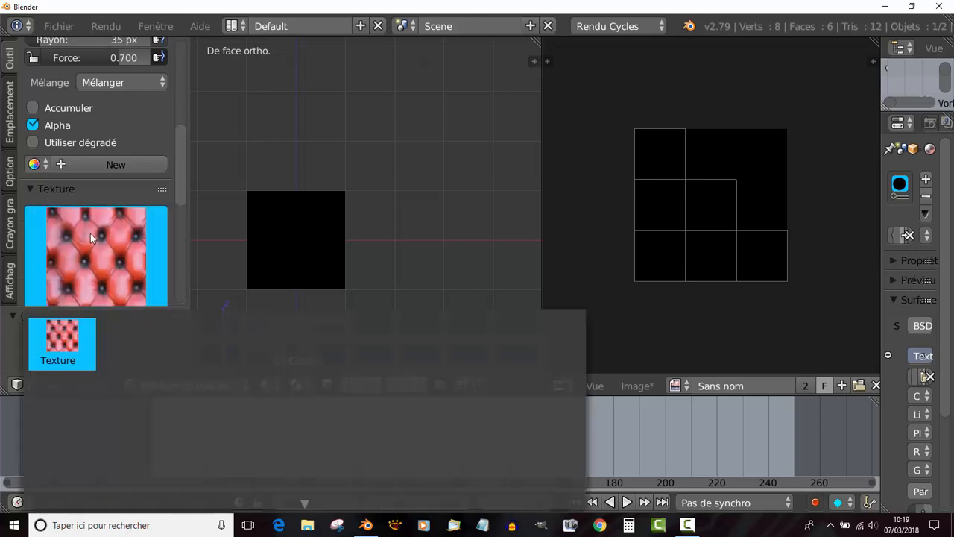
{"action": "left_click", "coordinate": [62, 343]}
Paint over the cube's whole front face with the tufted leather brush texture.
{"action": "mouse_move", "coordinate": [328, 200]}
{"action": "left_mouse_down"}
{"action": "mouse_move", "coordinate": [256, 206]}
{"action": "mouse_move", "coordinate": [345, 200]}
{"action": "left_mouse_up"}
{"action": "mouse_move", "coordinate": [340, 286]}
{"action": "left_mouse_down"}
{"action": "mouse_move", "coordinate": [252, 265]}
{"action": "mouse_move", "coordinate": [253, 277]}
{"action": "mouse_move", "coordinate": [297, 258]}
{"action": "mouse_move", "coordinate": [327, 264]}
{"action": "mouse_move", "coordinate": [255, 274]}
{"action": "left_mouse_up"}
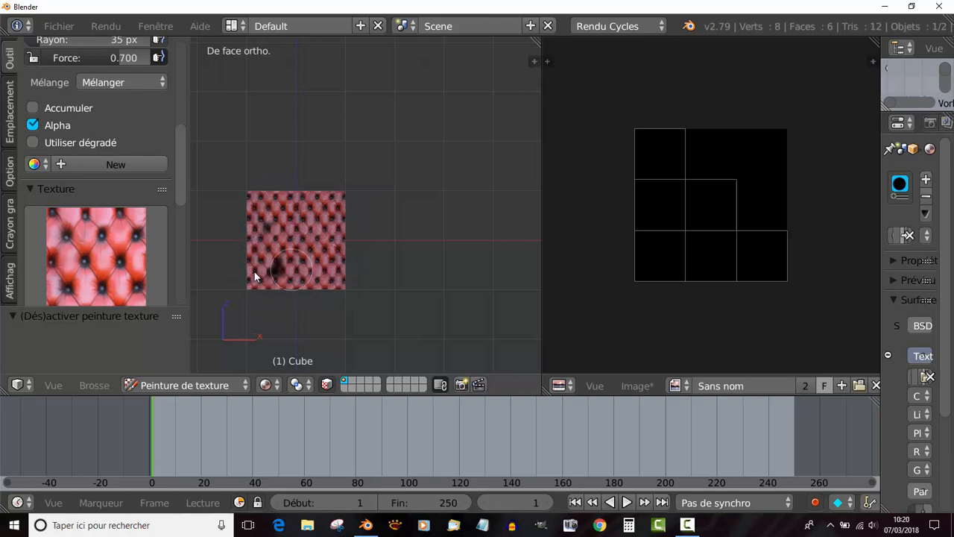
Examine the painted front face and the black faces of the cube from several angles in an enlarged 3D view.
{"action": "mouse_move", "coordinate": [289, 242]}
{"action": "middle_mouse_down"}
{"action": "mouse_move", "coordinate": [351, 305]}
{"action": "mouse_move", "coordinate": [295, 281]}
{"action": "mouse_move", "coordinate": [393, 257]}
{"action": "middle_mouse_up"}
{"action": "middle_click_drag", "start_coordinate": [352, 297], "coordinate": [412, 264], "text": "shift"}
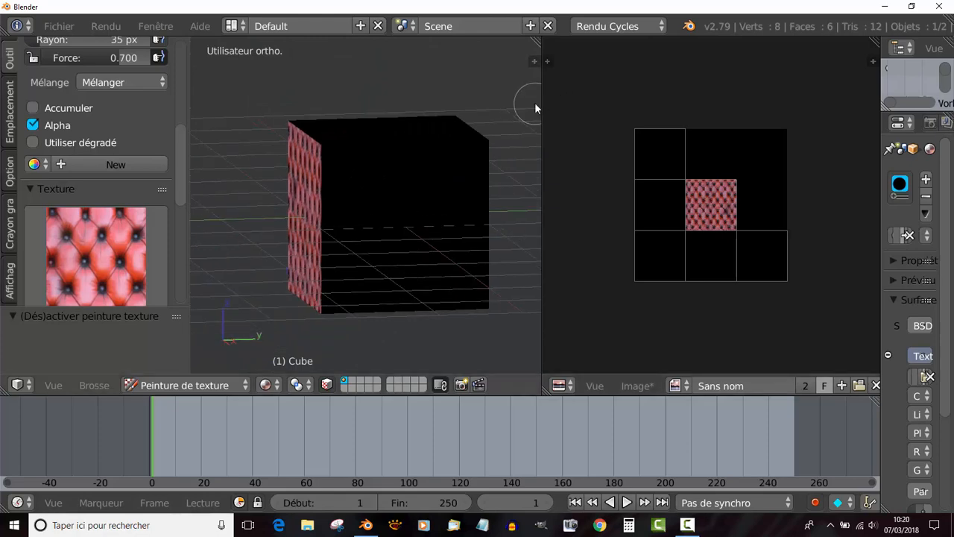
{"action": "left_click_drag", "start_coordinate": [541, 100], "coordinate": [670, 104]}
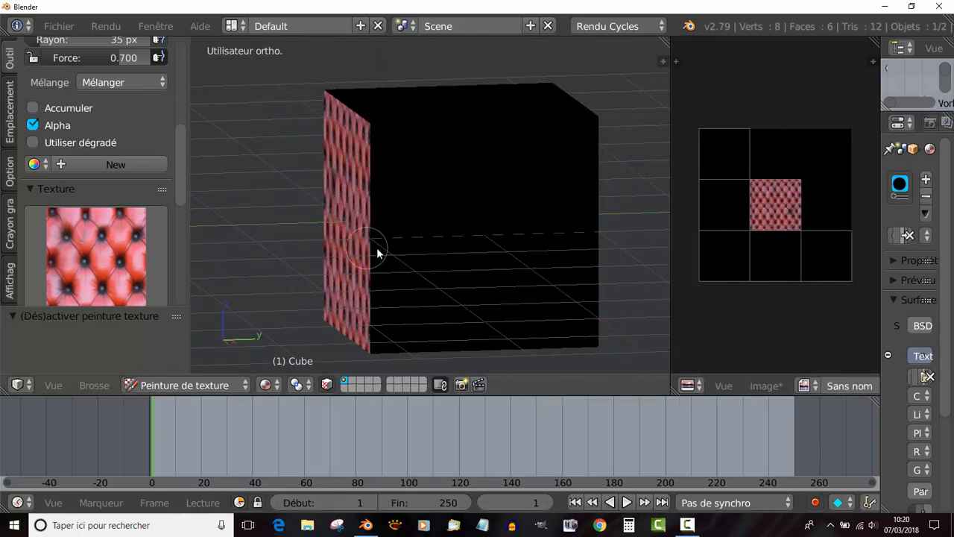
{"action": "middle_click_drag", "start_coordinate": [377, 248], "coordinate": [556, 245]}
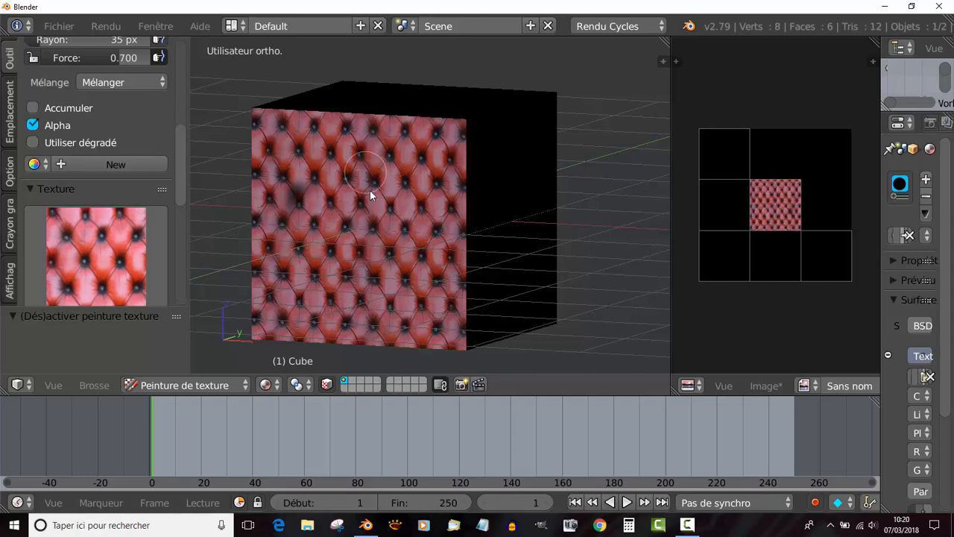
{"action": "scroll", "coordinate": [454, 214], "scroll_direction": "down", "scroll_amount": 2}
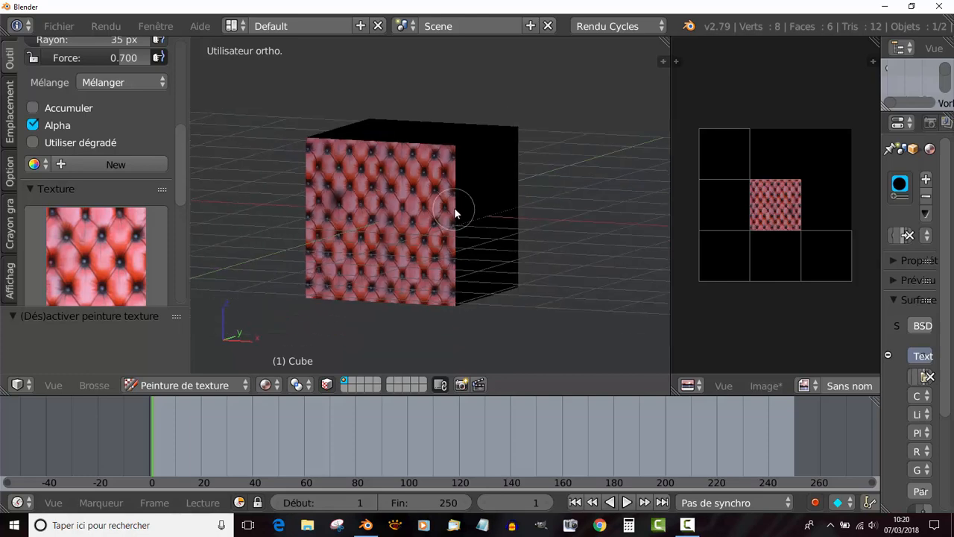
{"action": "mouse_move", "coordinate": [455, 209]}
{"action": "middle_mouse_down"}
{"action": "mouse_move", "coordinate": [409, 243]}
{"action": "mouse_move", "coordinate": [421, 239]}
{"action": "middle_mouse_up"}
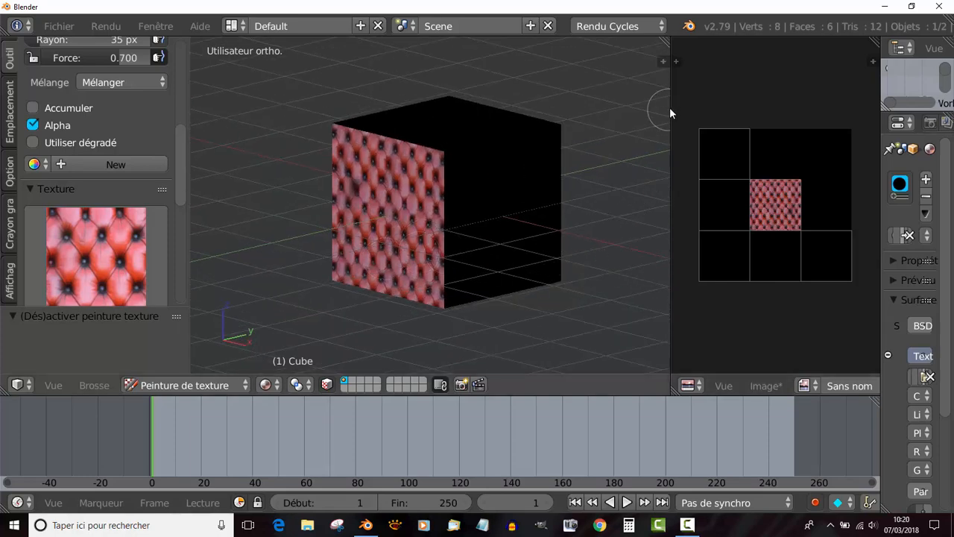
{"action": "left_click_drag", "start_coordinate": [669, 113], "coordinate": [714, 111]}
{"action": "middle_click_drag", "start_coordinate": [511, 255], "coordinate": [550, 254]}
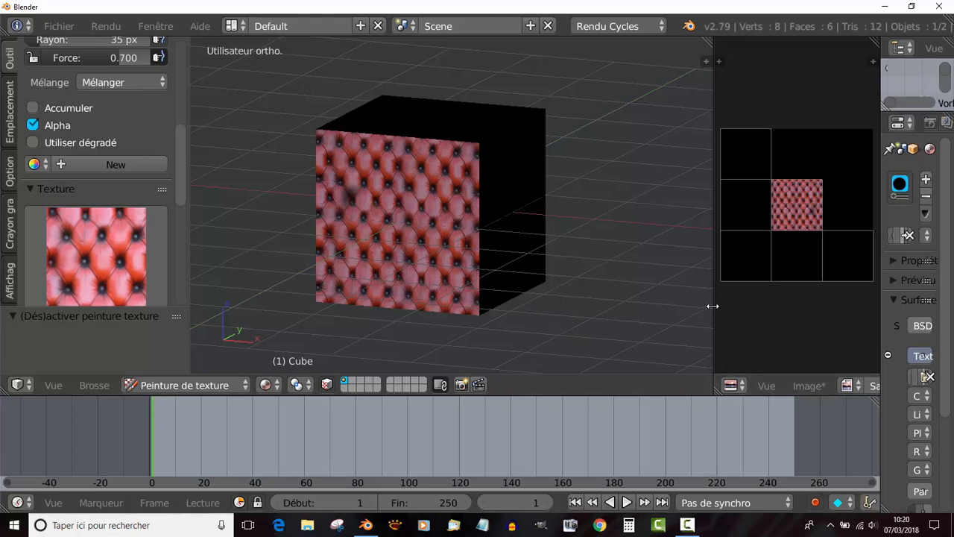
Replace the UV/image editor with the node editor, enlarge it and frame the cube material's nodes.
{"action": "left_click_drag", "start_coordinate": [714, 305], "coordinate": [595, 315]}
{"action": "left_click", "coordinate": [616, 387]}
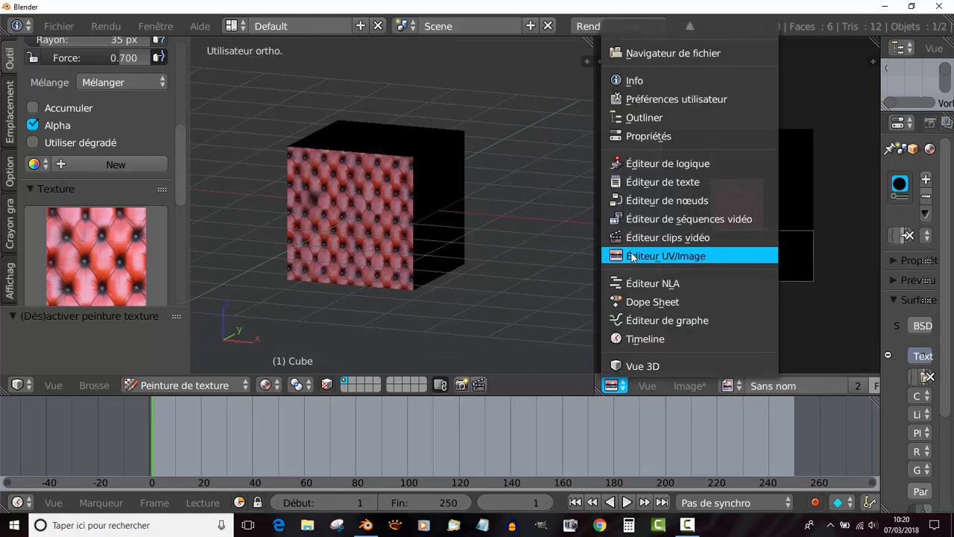
{"action": "left_click", "coordinate": [639, 200]}
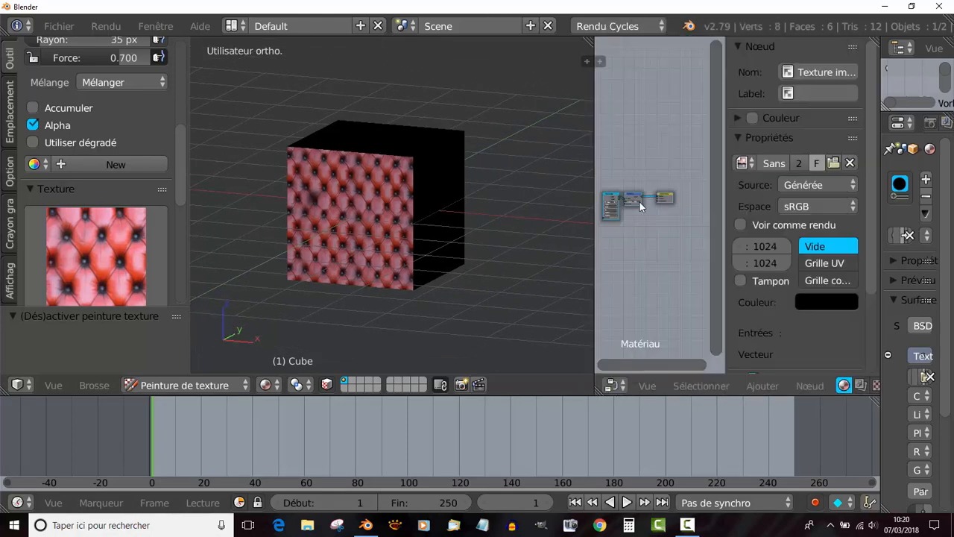
{"action": "left_click_drag", "start_coordinate": [726, 199], "coordinate": [833, 200]}
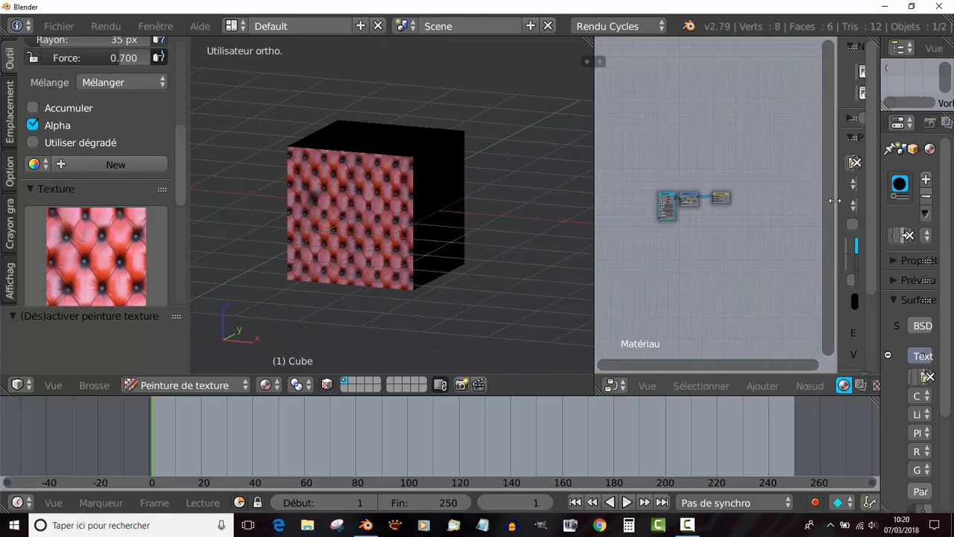
{"action": "scroll", "coordinate": [749, 269], "scroll_direction": "up", "scroll_amount": 5}
{"action": "middle_click_drag", "start_coordinate": [748, 267], "coordinate": [806, 202]}
{"action": "scroll", "coordinate": [755, 195], "scroll_direction": "up", "scroll_amount": 2}
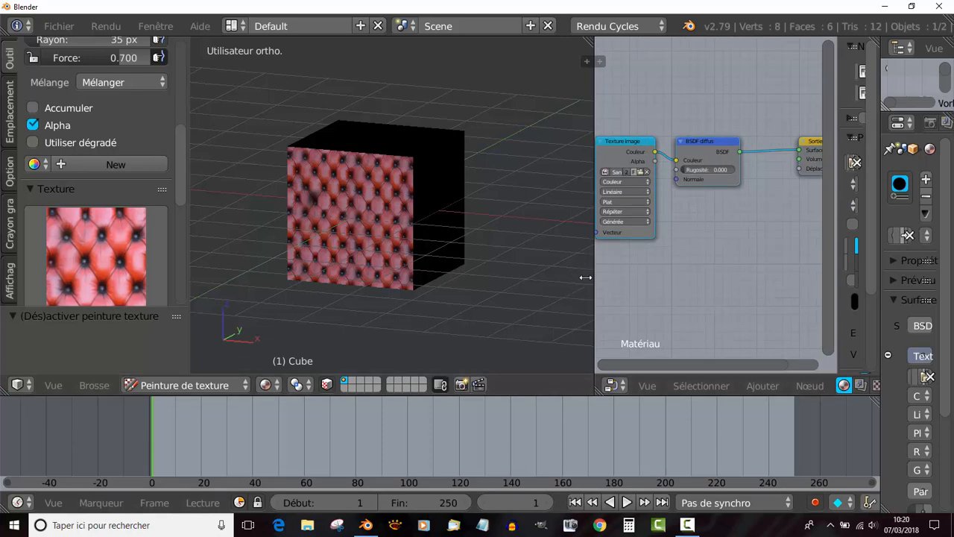
{"action": "left_click_drag", "start_coordinate": [593, 275], "coordinate": [449, 274]}
{"action": "scroll", "coordinate": [684, 212], "scroll_direction": "up", "scroll_amount": 2}
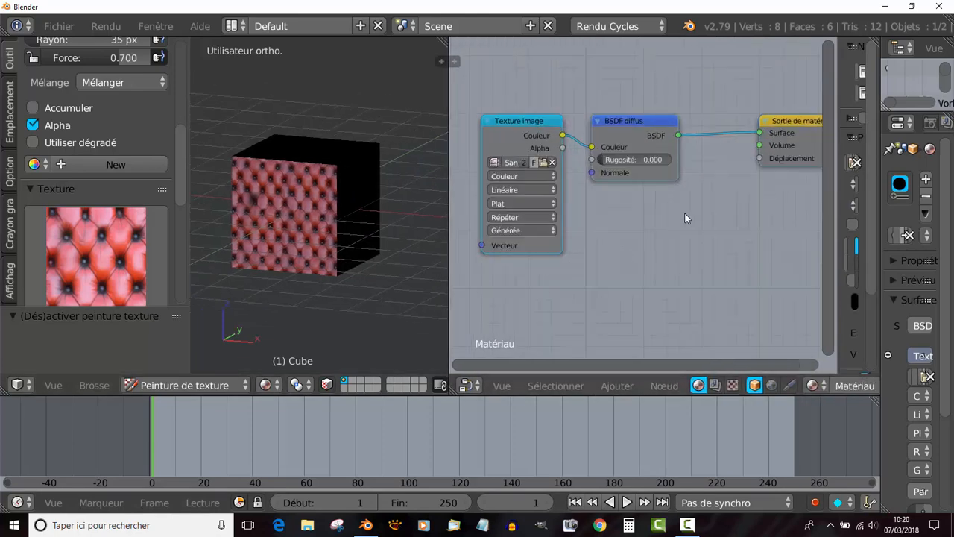
Raise the diffuse node above its neighbours and give the world background an environment texture as its node-based colour.
{"action": "left_click_drag", "start_coordinate": [630, 165], "coordinate": [626, 101]}
{"action": "left_click_drag", "start_coordinate": [836, 130], "coordinate": [727, 138]}
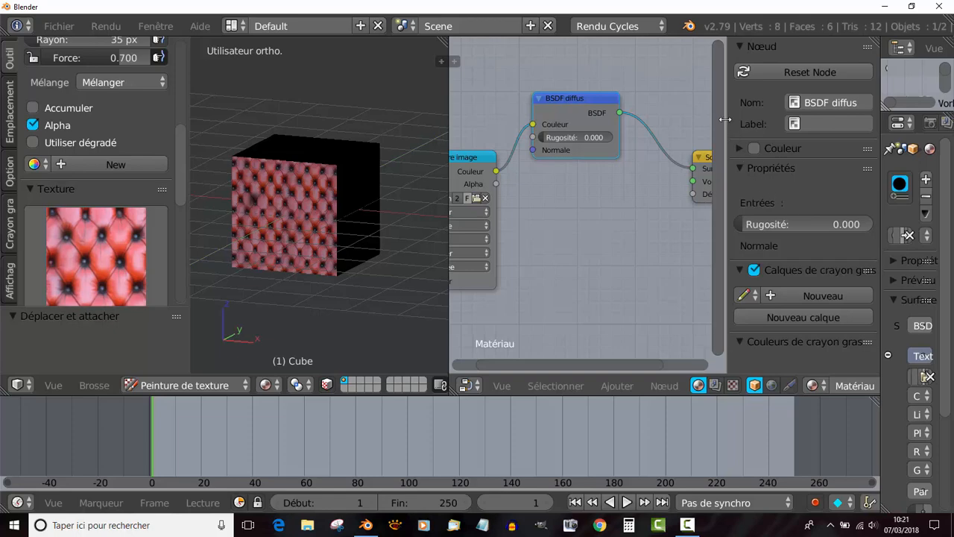
{"action": "left_click_drag", "start_coordinate": [724, 122], "coordinate": [675, 138]}
{"action": "left_click", "coordinate": [777, 122]}
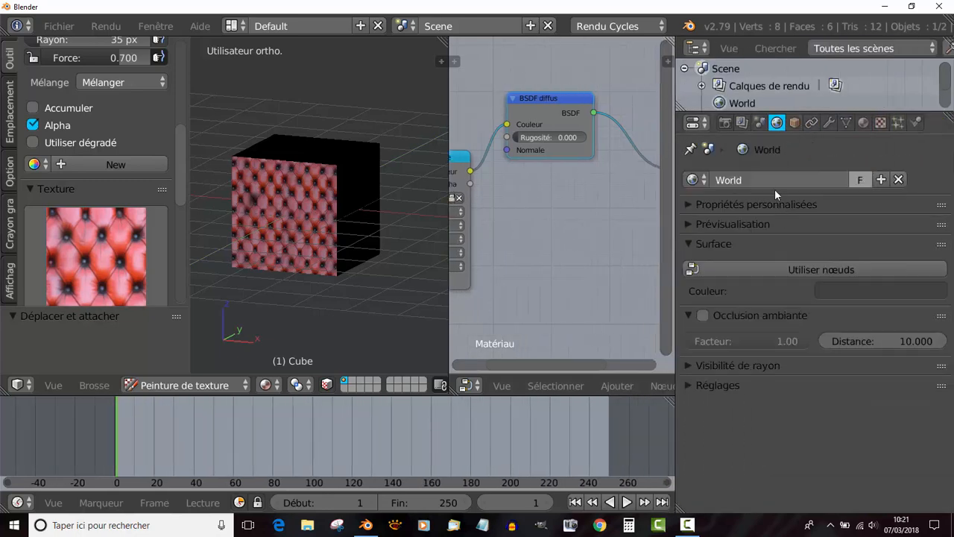
{"action": "left_click", "coordinate": [800, 269]}
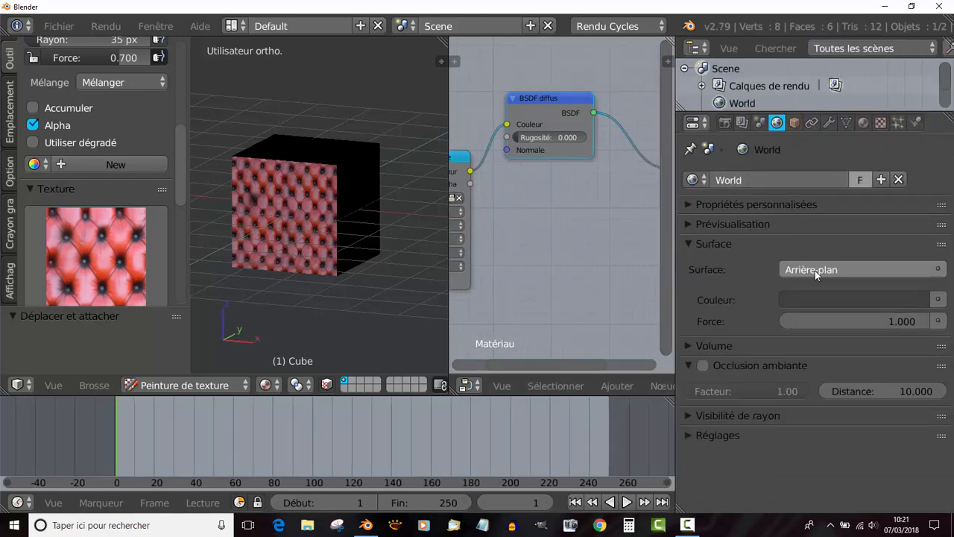
{"action": "left_click", "coordinate": [938, 300]}
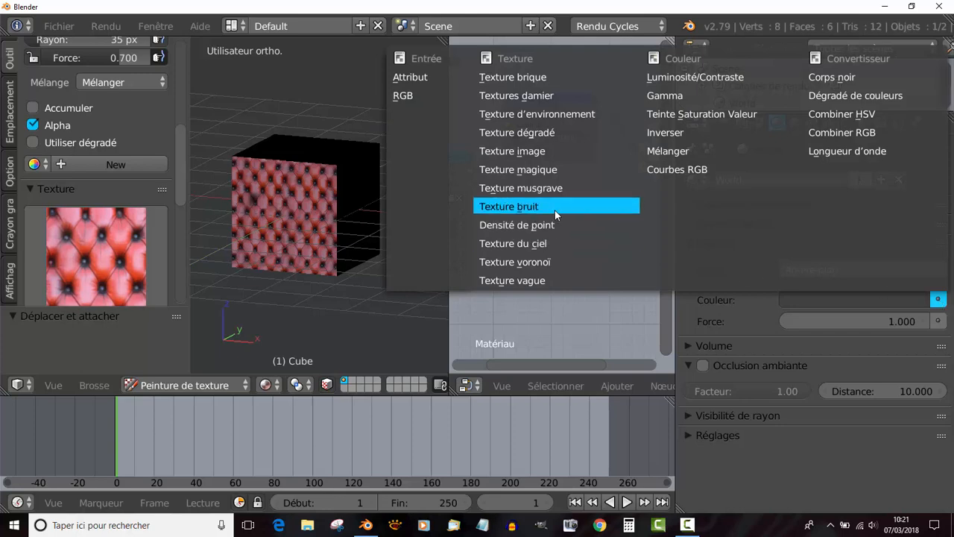
{"action": "left_click", "coordinate": [551, 113]}
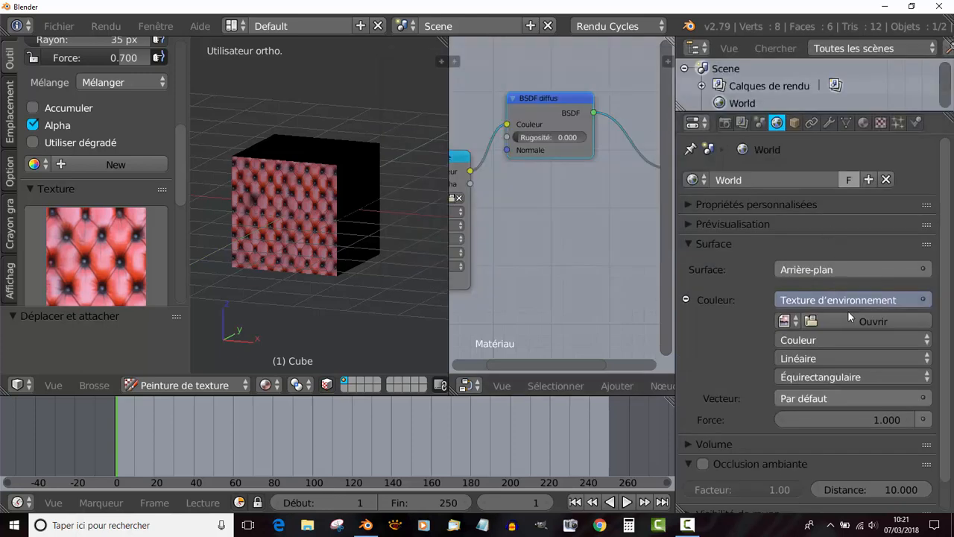
Load studio017.hdr from the HDRI Studio folder as the world's environment image, choosing it from large thumbnails.
{"action": "left_click", "coordinate": [867, 322]}
{"action": "scroll", "coordinate": [101, 183], "scroll_direction": "down", "scroll_amount": 3}
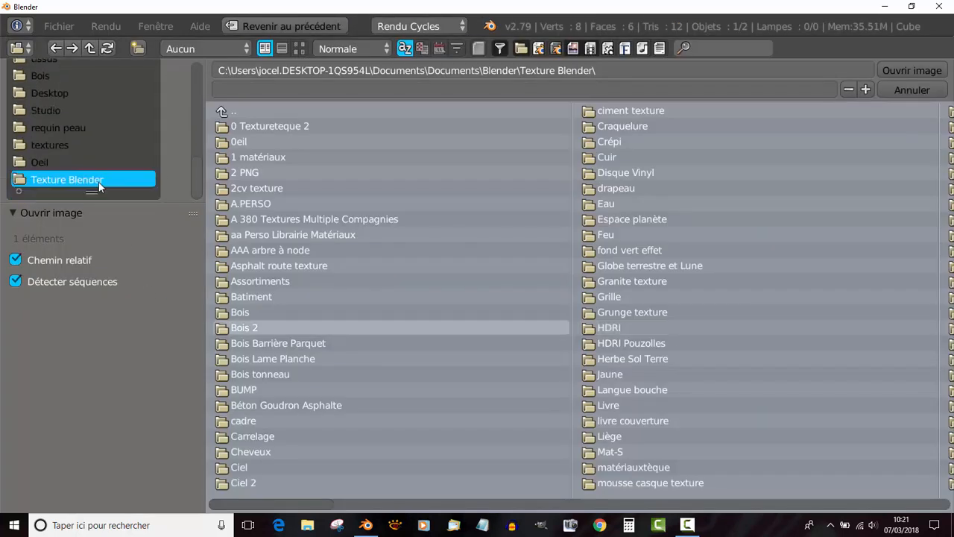
{"action": "scroll", "coordinate": [60, 162], "scroll_direction": "up", "scroll_amount": 3}
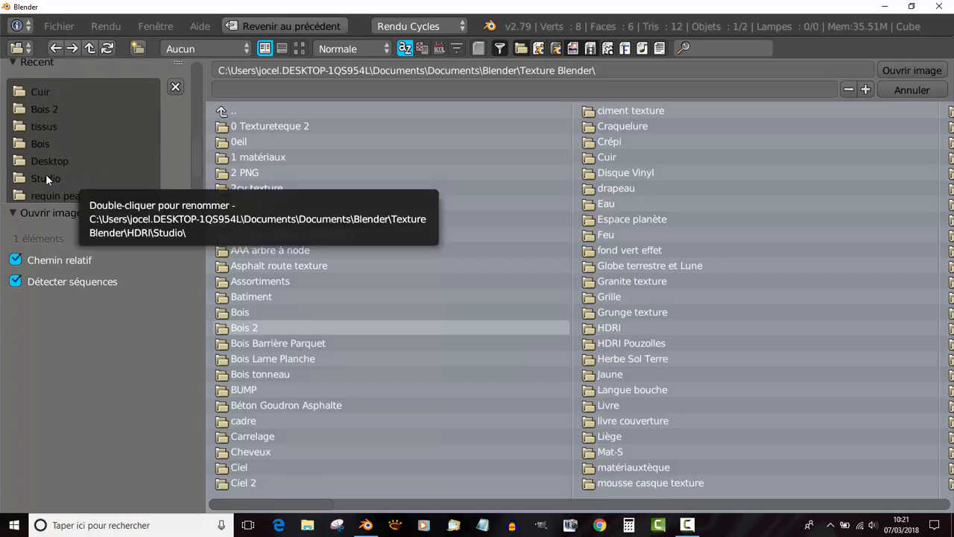
{"action": "left_click", "coordinate": [46, 179]}
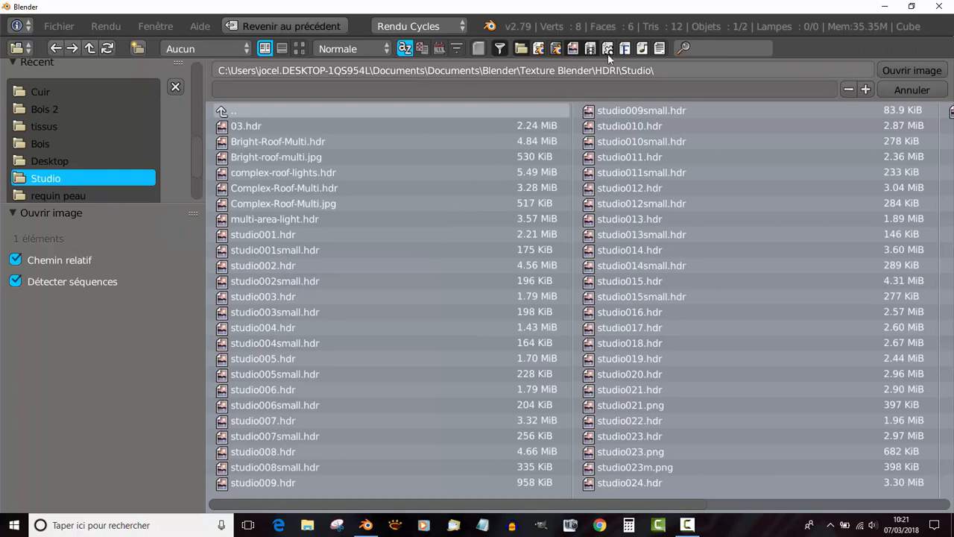
{"action": "left_click", "coordinate": [299, 49]}
{"action": "scroll", "coordinate": [379, 189], "scroll_direction": "down", "scroll_amount": 5}
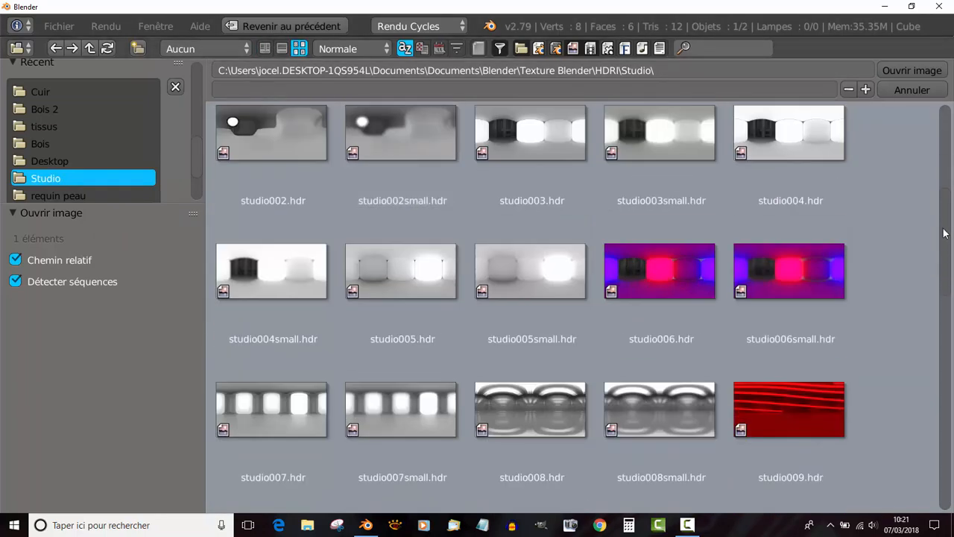
{"action": "left_click_drag", "start_coordinate": [943, 231], "coordinate": [950, 375]}
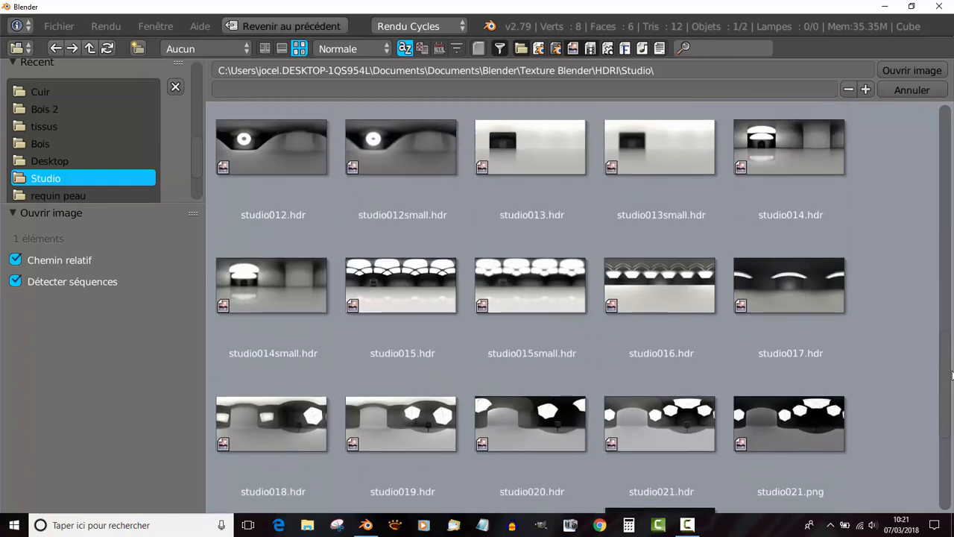
{"action": "left_click", "coordinate": [790, 287]}
{"action": "left_click", "coordinate": [916, 69]}
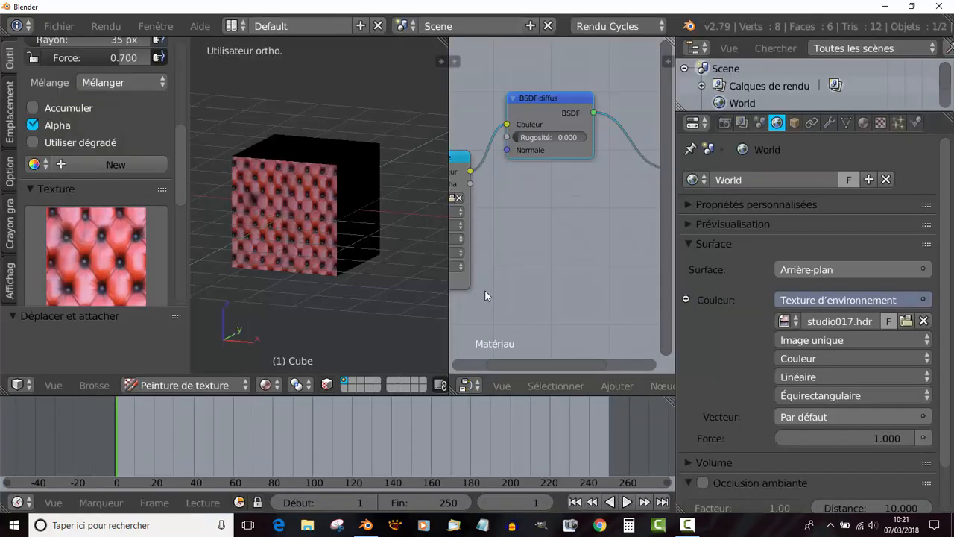
Enlarge the 3D view, show the cube in rendered shading and set the world background strength to 6.2.
{"action": "left_click_drag", "start_coordinate": [449, 314], "coordinate": [552, 305]}
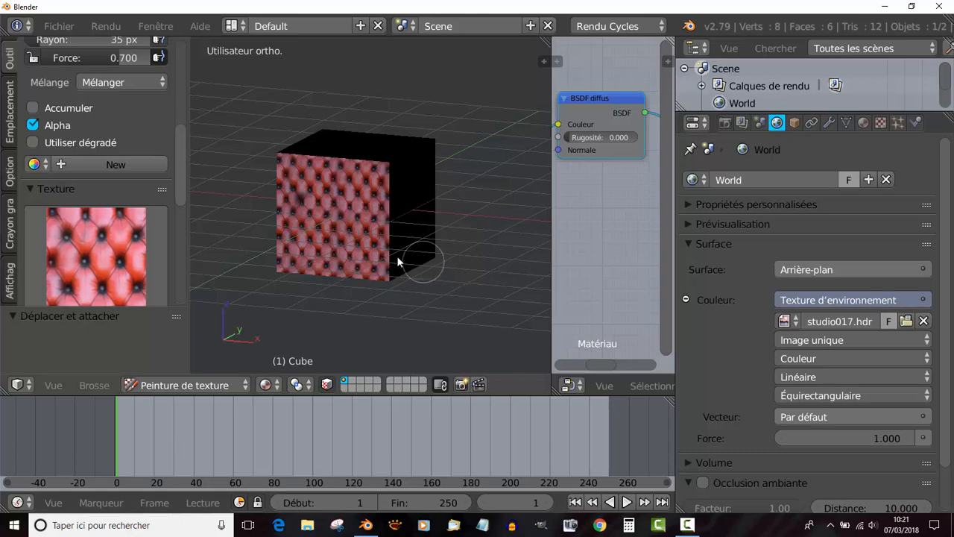
{"action": "left_click", "coordinate": [265, 384]}
{"action": "left_click", "coordinate": [281, 270]}
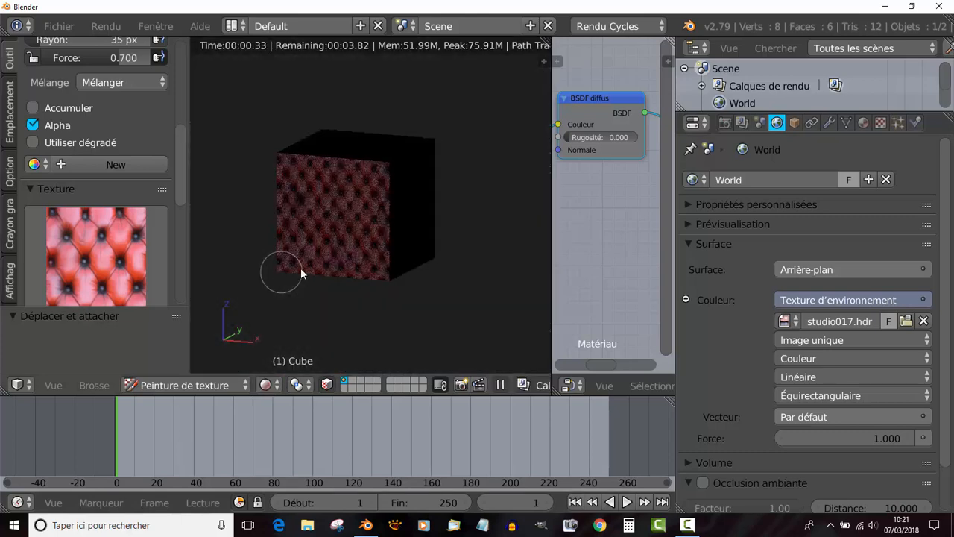
{"action": "left_click_drag", "start_coordinate": [868, 431], "coordinate": [926, 432]}
{"action": "left_click_drag", "start_coordinate": [844, 437], "coordinate": [880, 438]}
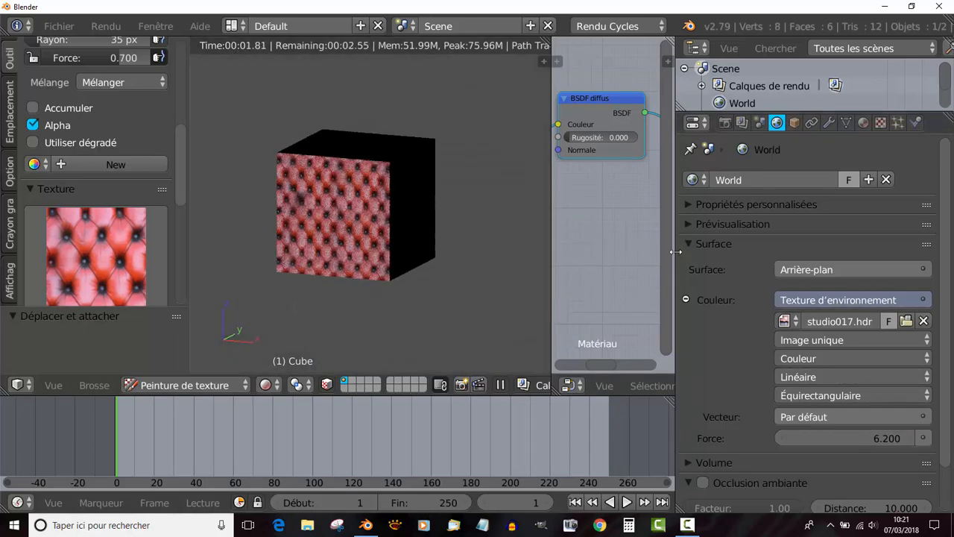
Widen the node editor and frame the cube material's image texture, diffuse and output nodes.
{"action": "left_click_drag", "start_coordinate": [677, 243], "coordinate": [820, 250]}
{"action": "scroll", "coordinate": [744, 254], "scroll_direction": "up", "scroll_amount": 3}
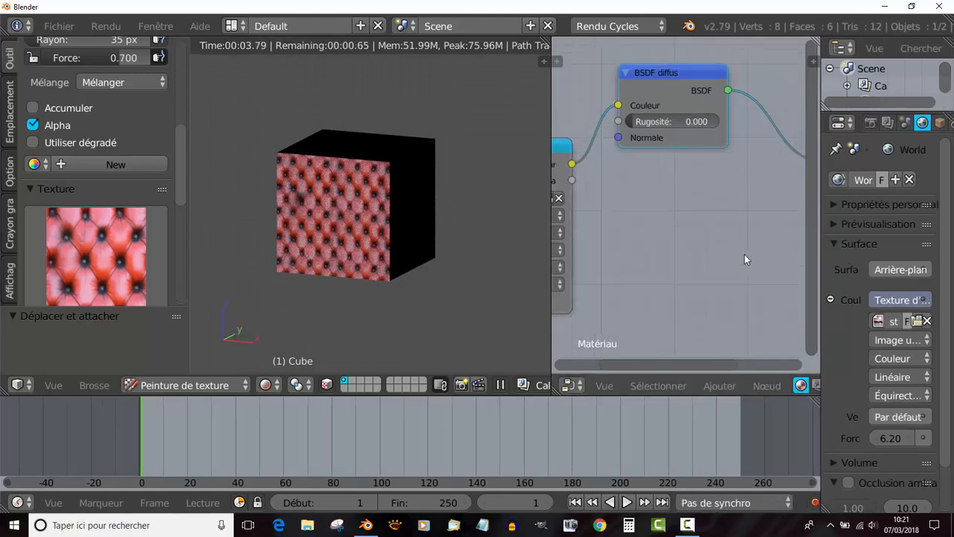
{"action": "scroll", "coordinate": [744, 253], "scroll_direction": "down", "scroll_amount": 3}
{"action": "middle_click_drag", "start_coordinate": [744, 254], "coordinate": [752, 221]}
{"action": "scroll", "coordinate": [690, 220], "scroll_direction": "down", "scroll_amount": 3}
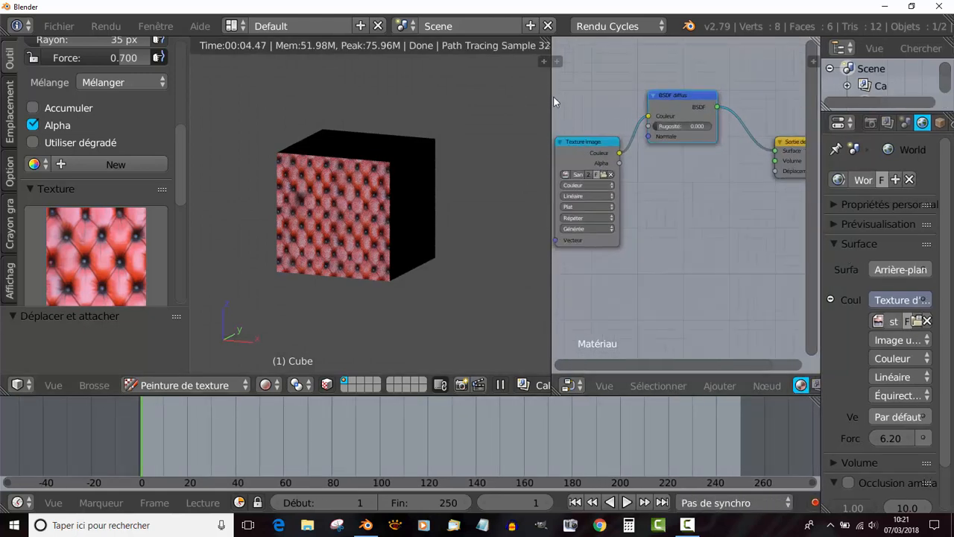
{"action": "left_click_drag", "start_coordinate": [550, 99], "coordinate": [458, 120]}
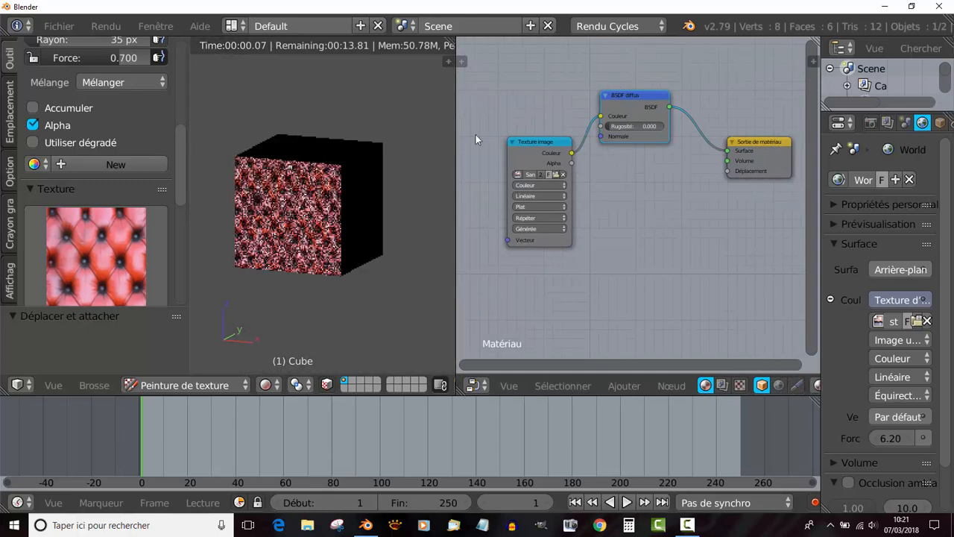
{"action": "scroll", "coordinate": [611, 206], "scroll_direction": "up", "scroll_amount": 2}
{"action": "scroll", "coordinate": [600, 198], "scroll_direction": "up", "scroll_amount": 2}
{"action": "scroll", "coordinate": [596, 206], "scroll_direction": "down", "scroll_amount": 1}
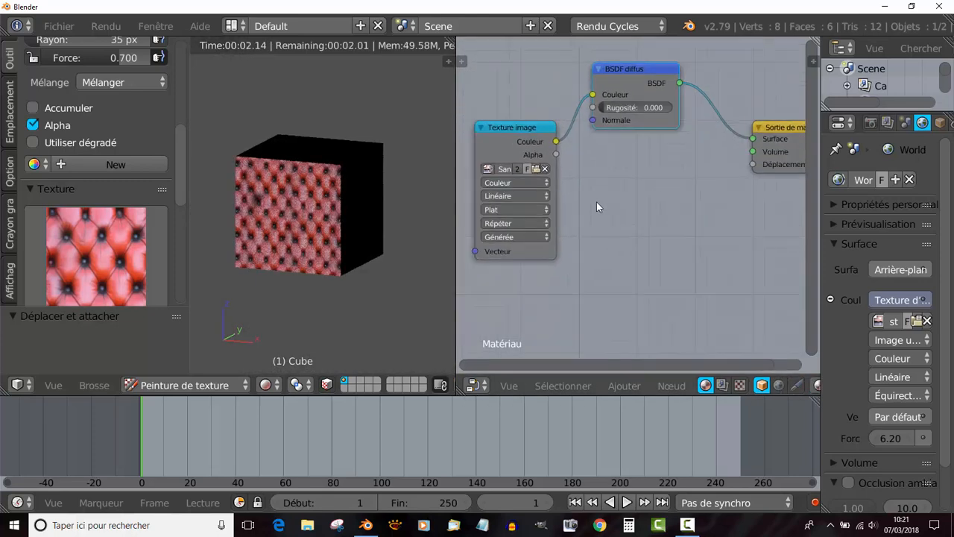
Try feeding the image texture's colour into the material output's displacement, and disconnect it again.
{"action": "left_click_drag", "start_coordinate": [556, 141], "coordinate": [753, 164]}
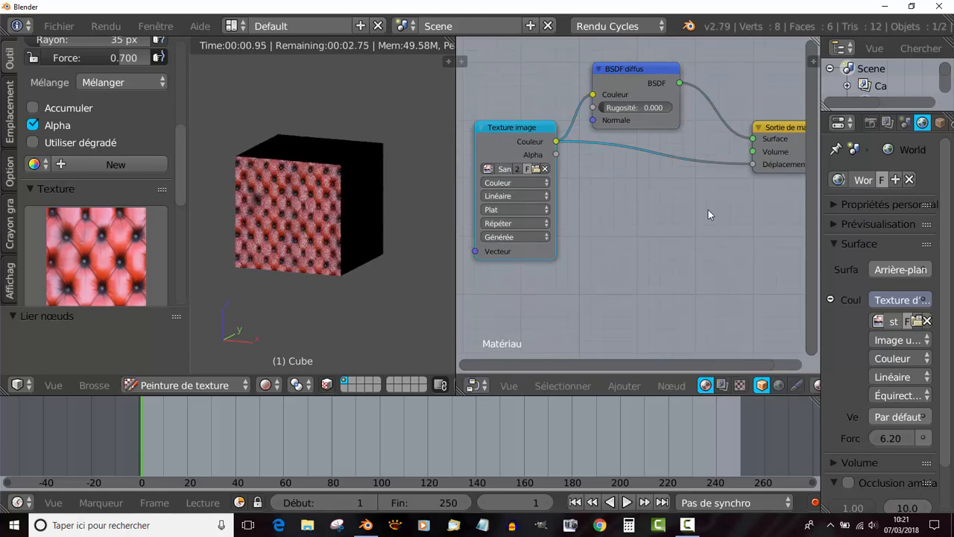
{"action": "scroll", "coordinate": [368, 272], "scroll_direction": "up", "scroll_amount": 2}
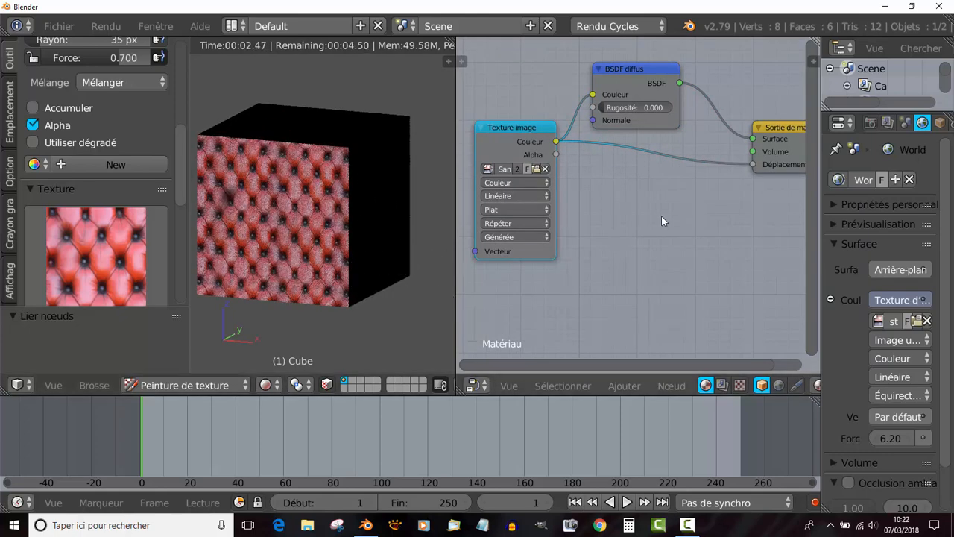
{"action": "scroll", "coordinate": [675, 218], "scroll_direction": "down", "scroll_amount": 1}
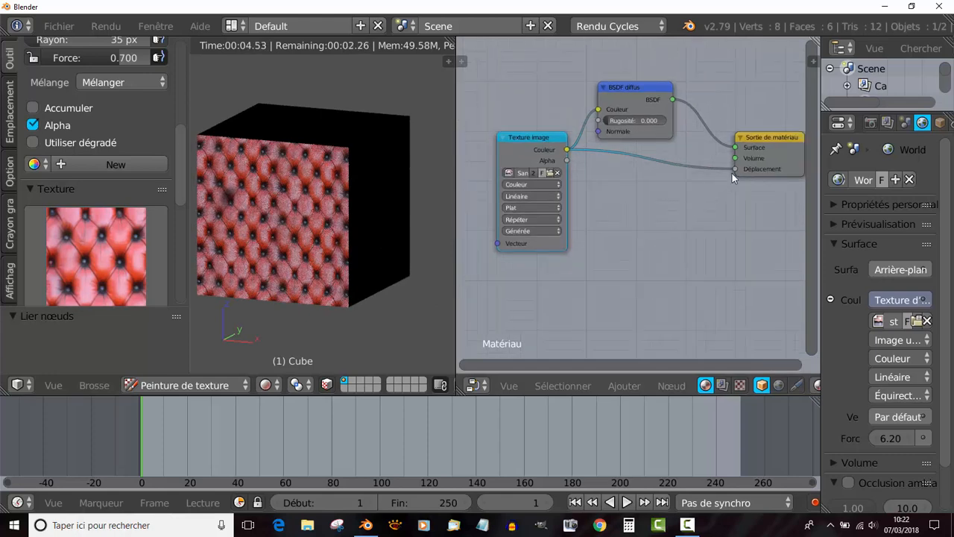
{"action": "left_click_drag", "start_coordinate": [734, 171], "coordinate": [633, 262]}
Add a texture coordinate node before the image texture and link its UV output to the image's vector input.
{"action": "middle_click_drag", "start_coordinate": [611, 271], "coordinate": [705, 268]}
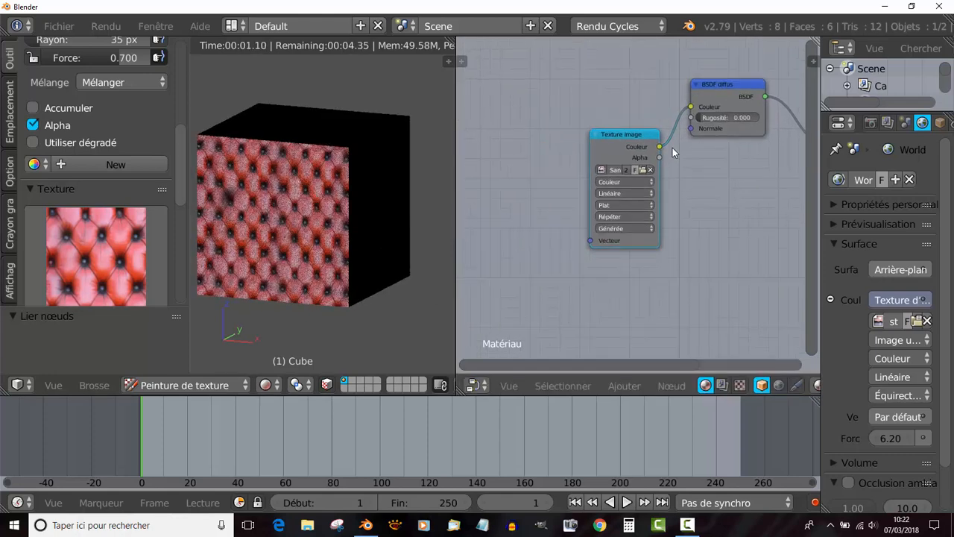
{"action": "left_click", "coordinate": [622, 386]}
{"action": "mouse_move", "coordinate": [660, 347]}
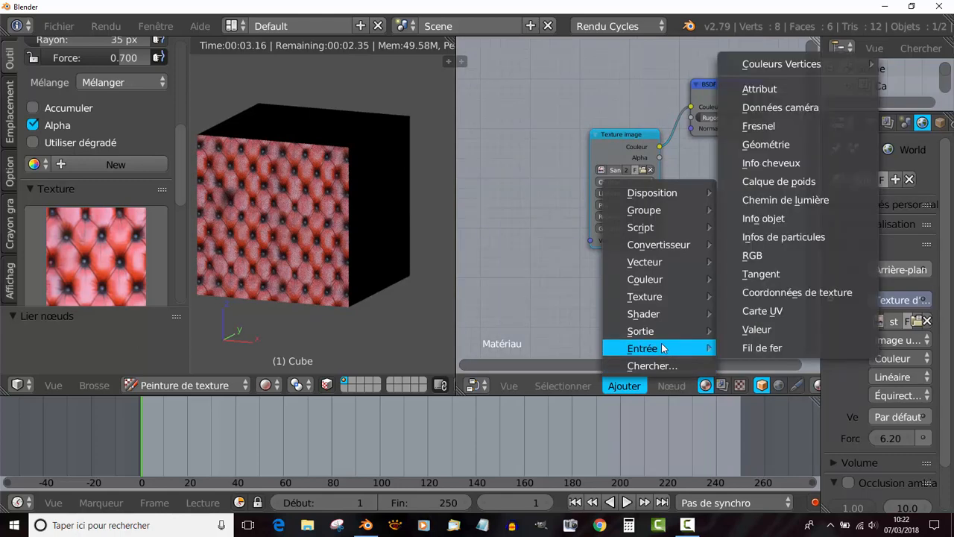
{"action": "left_click", "coordinate": [757, 294]}
{"action": "left_click", "coordinate": [499, 122]}
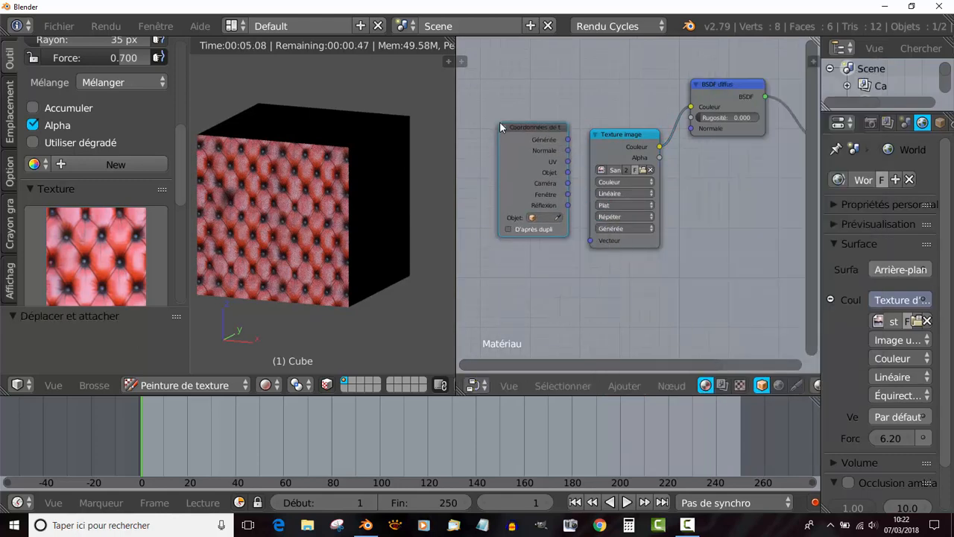
{"action": "scroll", "coordinate": [553, 164], "scroll_direction": "up", "scroll_amount": 2}
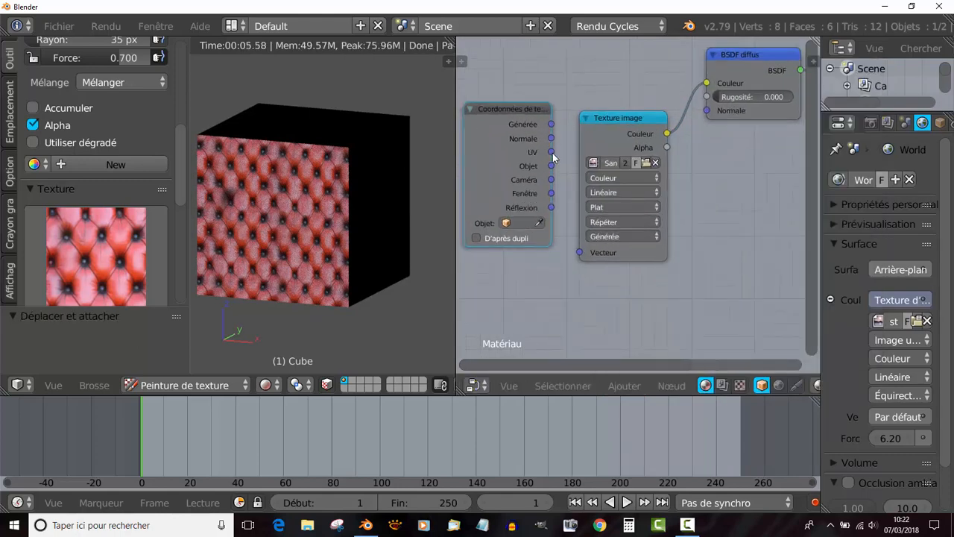
{"action": "left_click_drag", "start_coordinate": [551, 152], "coordinate": [579, 252]}
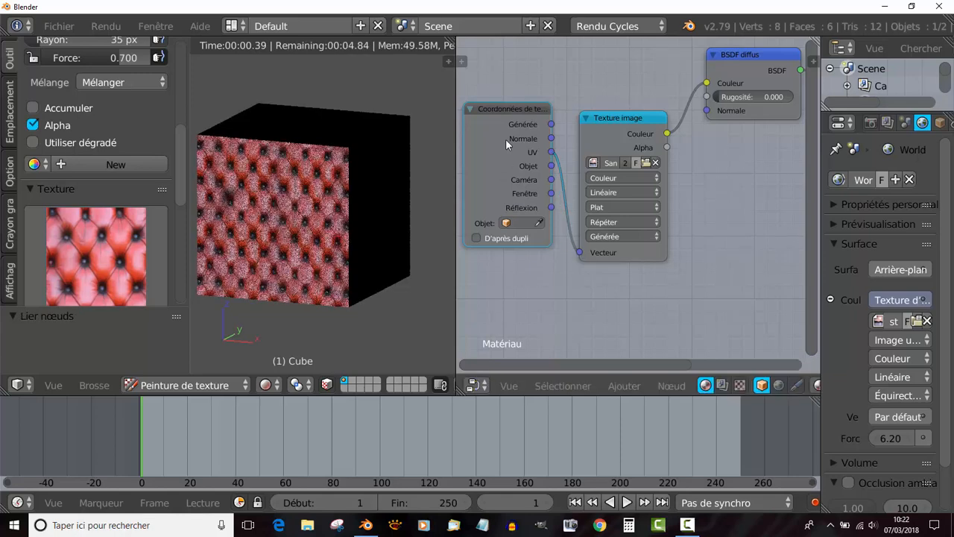
Rearrange the texture coordinate, image texture and diffuse nodes in a row leading to the material output.
{"action": "left_click_drag", "start_coordinate": [500, 111], "coordinate": [494, 59]}
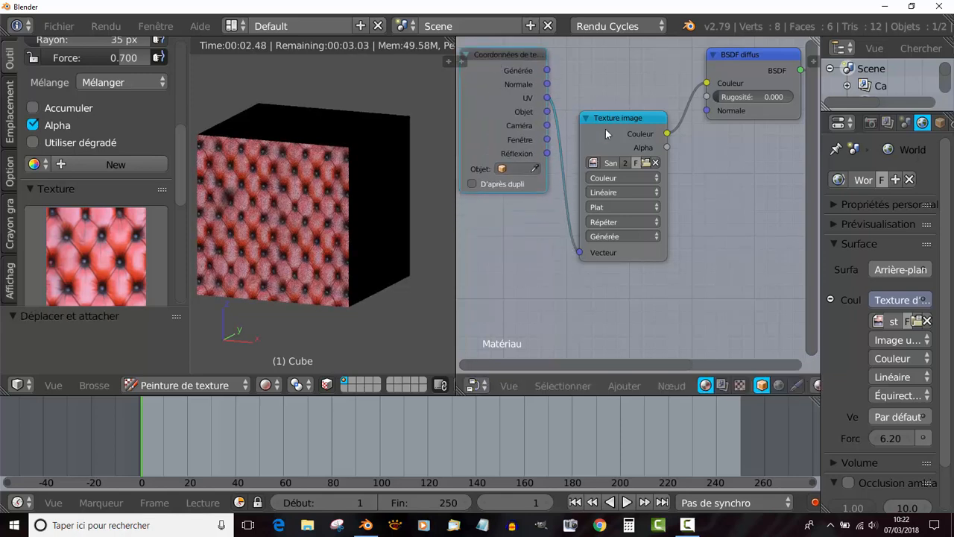
{"action": "left_click_drag", "start_coordinate": [619, 113], "coordinate": [660, 82]}
{"action": "scroll", "coordinate": [648, 243], "scroll_direction": "down", "scroll_amount": 2}
{"action": "scroll", "coordinate": [648, 243], "scroll_direction": "up", "scroll_amount": 2}
{"action": "scroll", "coordinate": [617, 247], "scroll_direction": "down", "scroll_amount": 1}
{"action": "middle_click_drag", "start_coordinate": [617, 247], "coordinate": [711, 255]}
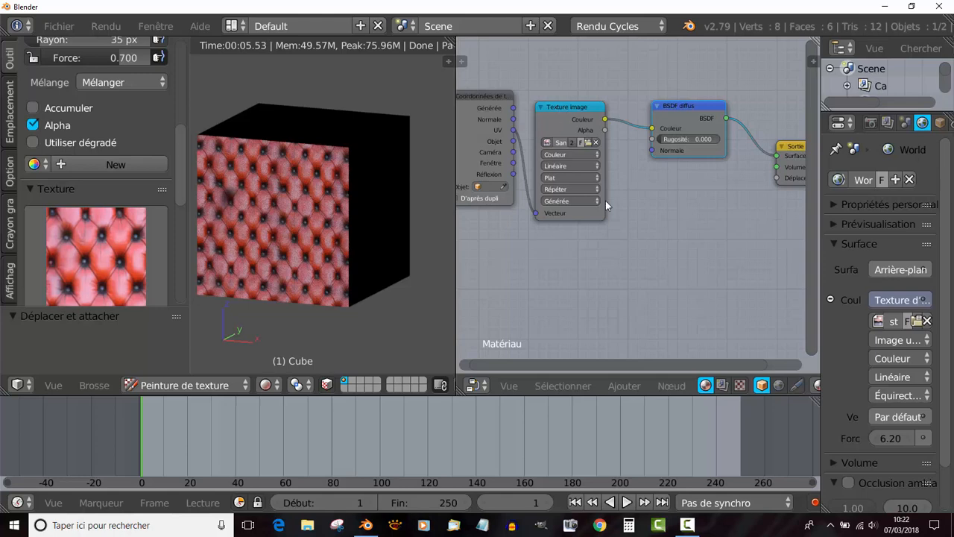
Link the image texture's colour to the material output's displacement and inspect the rendered front face up close.
{"action": "left_click_drag", "start_coordinate": [605, 119], "coordinate": [779, 179]}
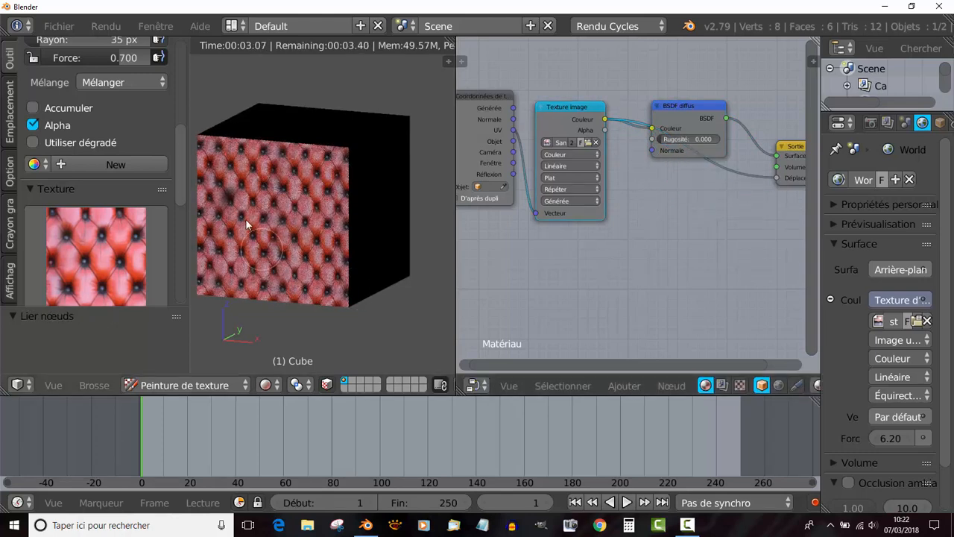
{"action": "scroll", "coordinate": [282, 268], "scroll_direction": "up", "scroll_amount": 2}
{"action": "middle_click_drag", "start_coordinate": [282, 268], "coordinate": [272, 289]}
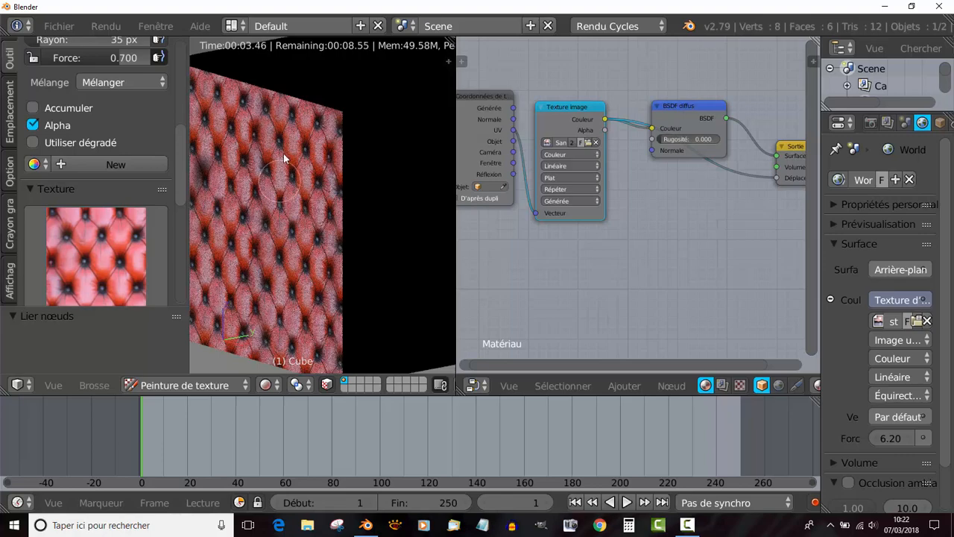
{"action": "scroll", "coordinate": [284, 194], "scroll_direction": "down", "scroll_amount": 4}
{"action": "middle_click_drag", "start_coordinate": [304, 265], "coordinate": [344, 263]}
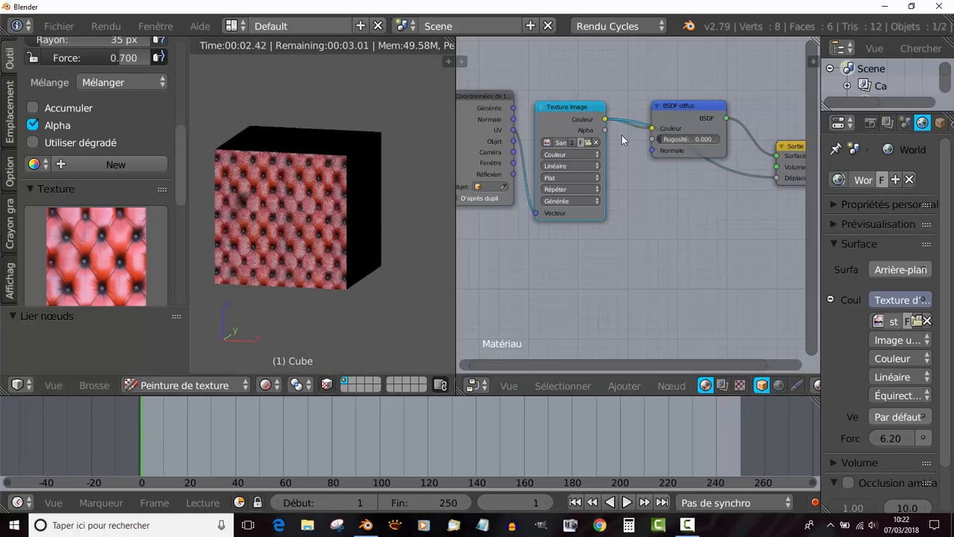
Spread out the four material nodes, raising the diffuse node so the displacement link runs clear beneath it.
{"action": "left_click_drag", "start_coordinate": [583, 111], "coordinate": [597, 105]}
{"action": "left_click_drag", "start_coordinate": [488, 95], "coordinate": [507, 90]}
{"action": "left_click_drag", "start_coordinate": [673, 104], "coordinate": [673, 58]}
{"action": "left_click_drag", "start_coordinate": [788, 149], "coordinate": [751, 142]}
{"action": "middle_click_drag", "start_coordinate": [619, 264], "coordinate": [647, 306]}
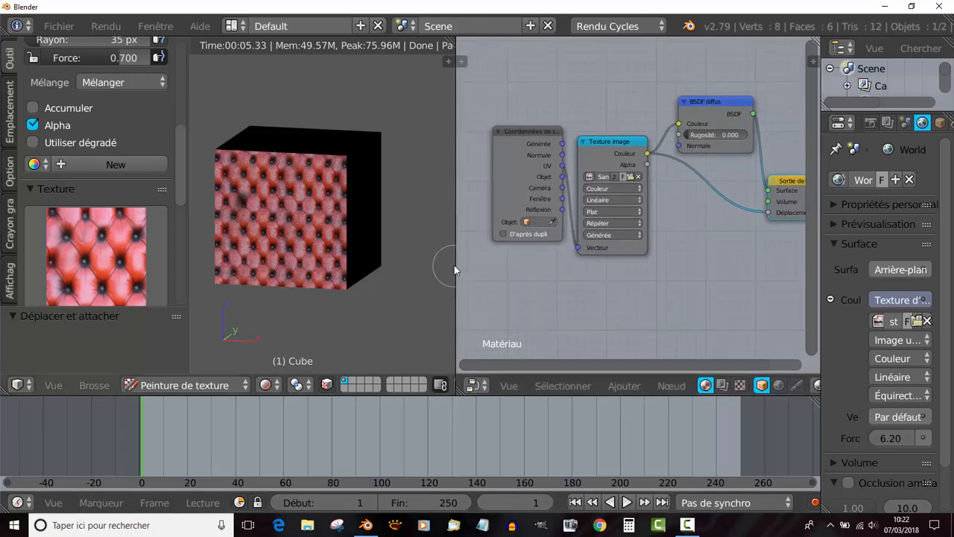
Check the textures available for the brush beside an enlarged 3D view, and widen the node editor again.
{"action": "left_click_drag", "start_coordinate": [457, 260], "coordinate": [595, 251]}
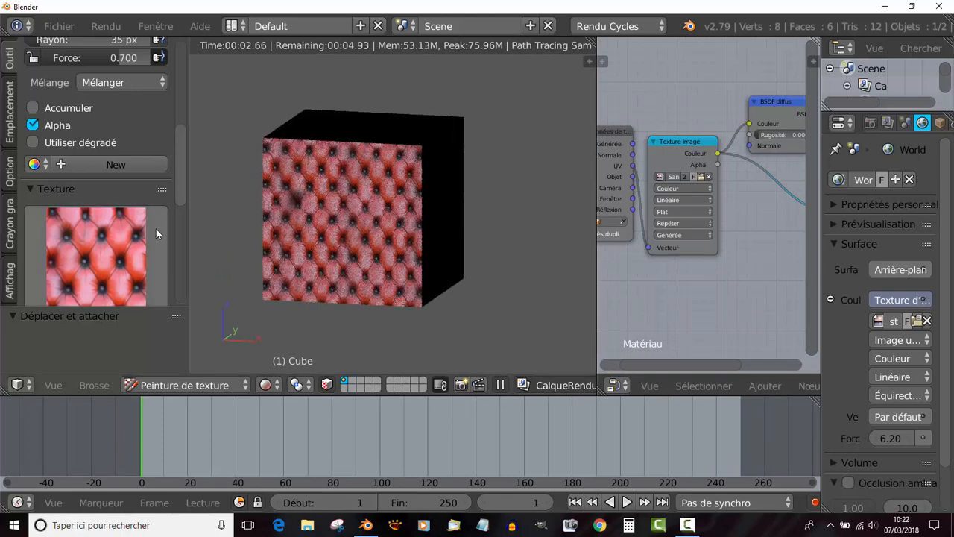
{"action": "left_click_drag", "start_coordinate": [179, 160], "coordinate": [183, 190]}
{"action": "left_click", "coordinate": [103, 159]}
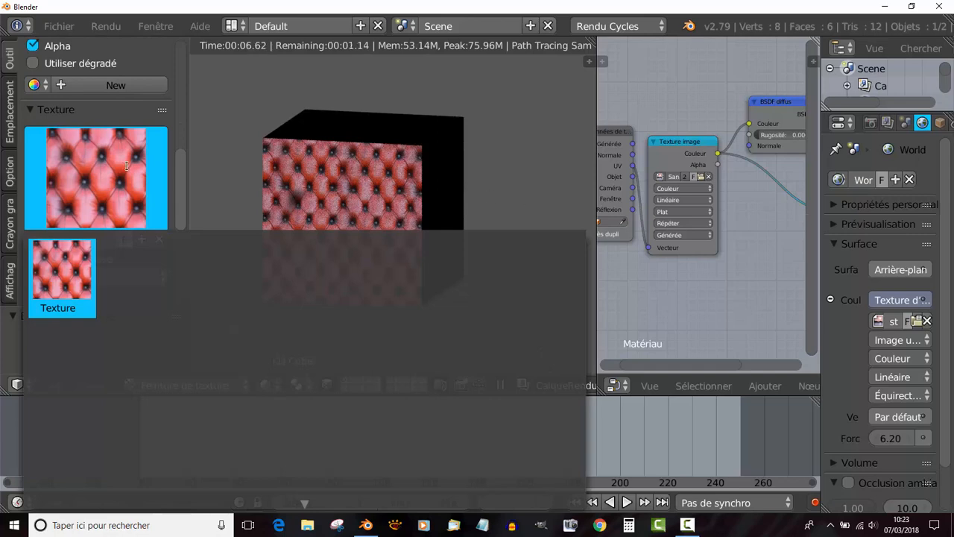
{"action": "left_click", "coordinate": [608, 91]}
{"action": "left_click_drag", "start_coordinate": [596, 98], "coordinate": [454, 112]}
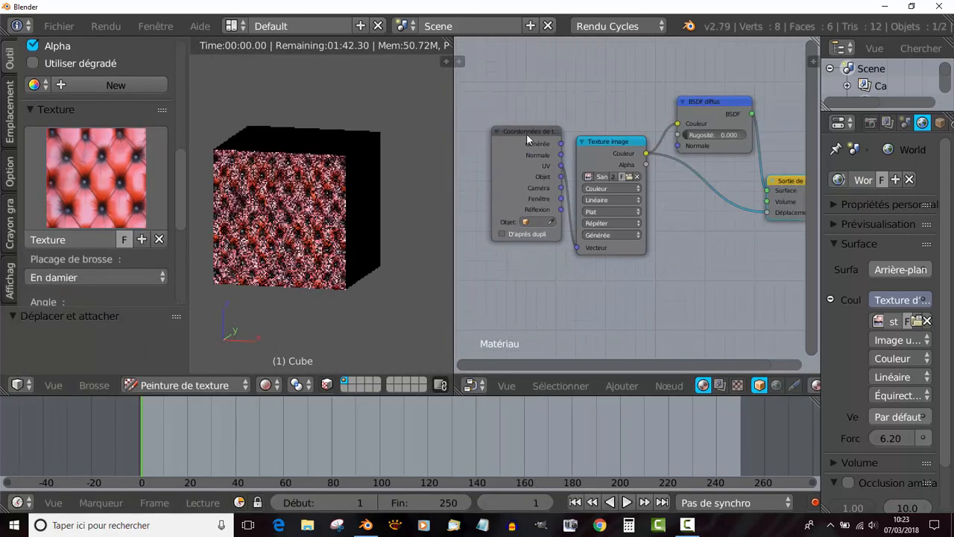